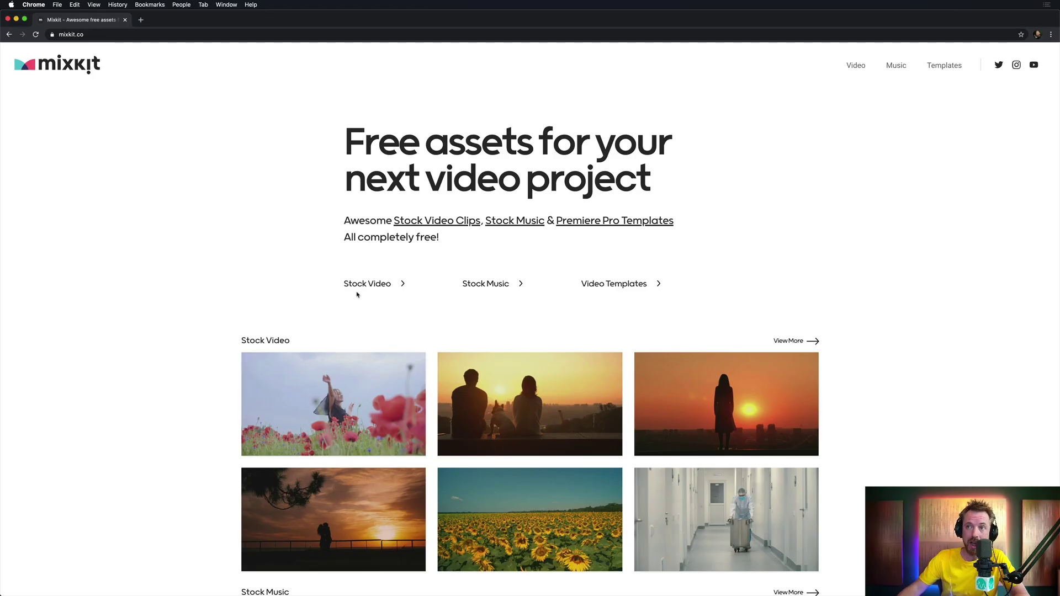
- Search Mixkit stock video for 'audio' and download the Closeup of a music console clip
click(359, 284)
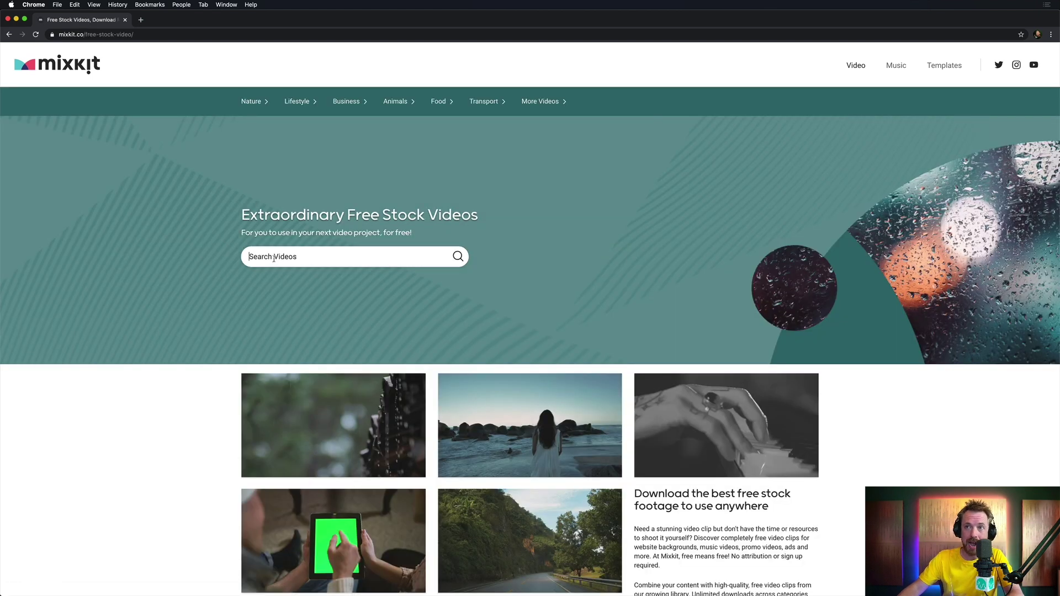
click(264, 256)
text(audio)
key(Return)
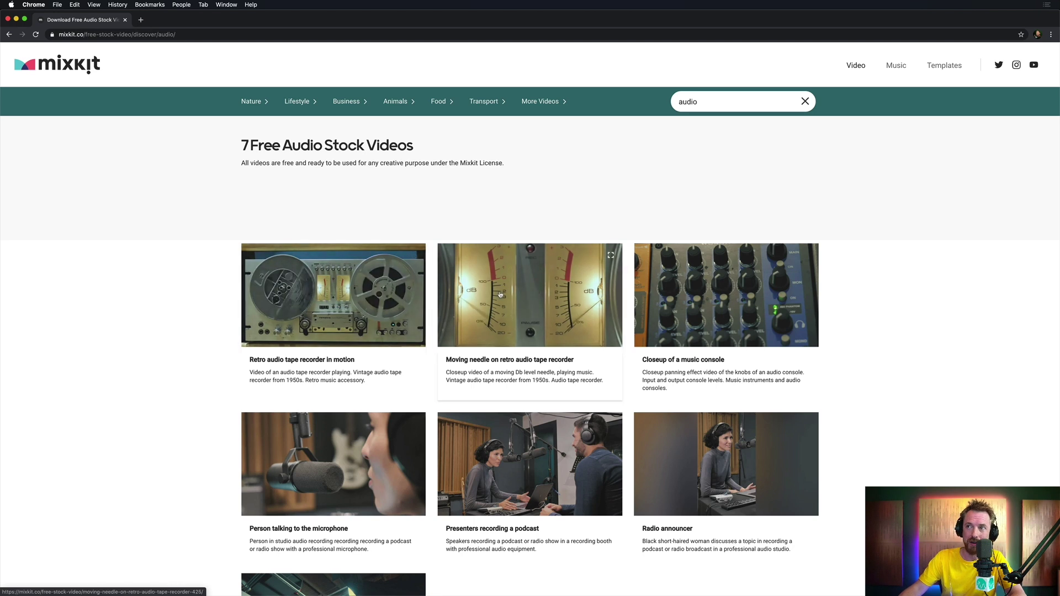
click(687, 303)
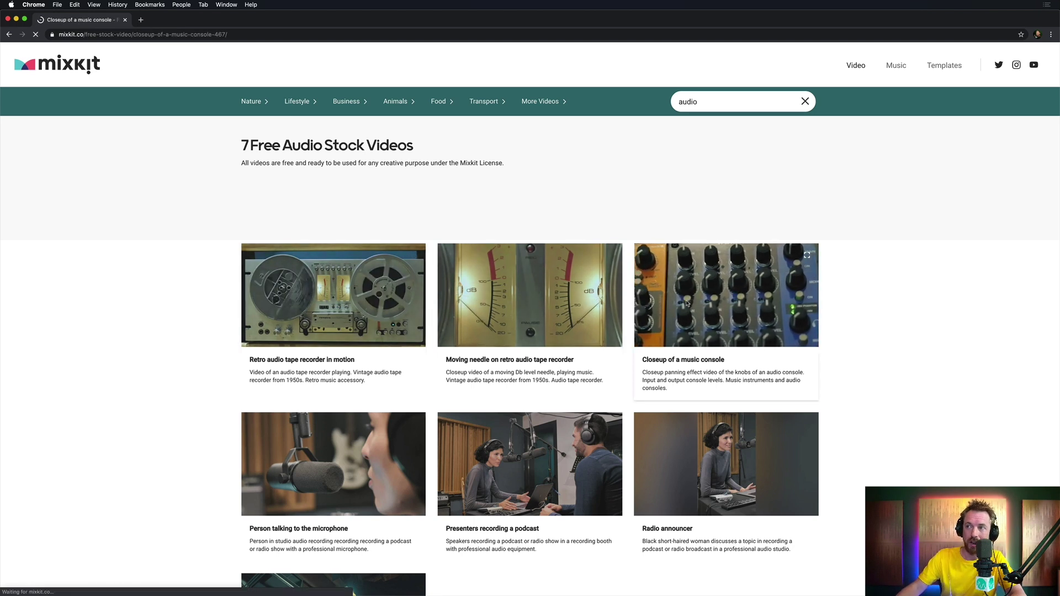
click(691, 321)
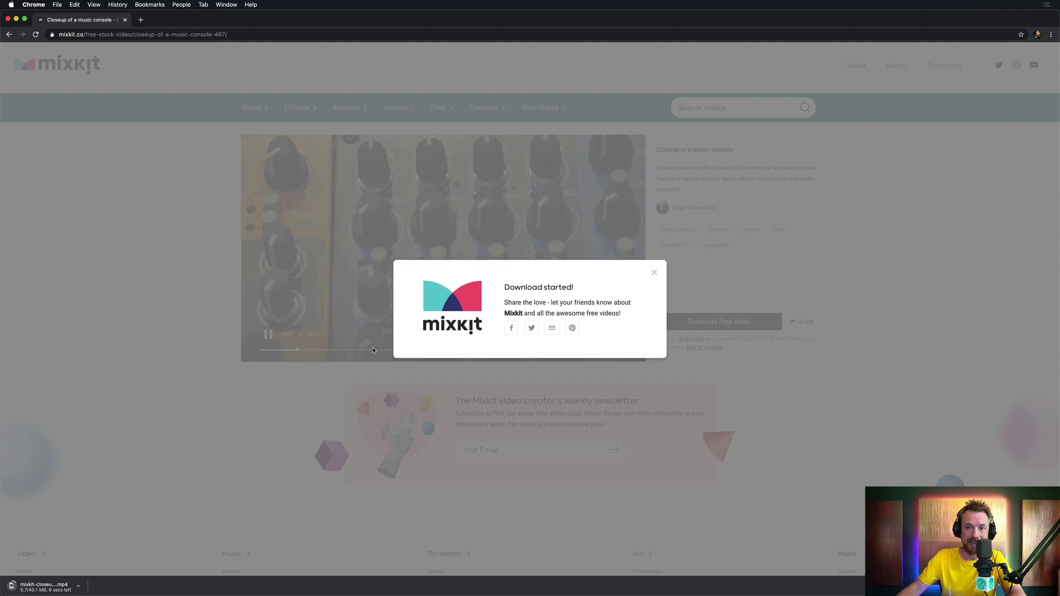
click(151, 215)
- Open the House & Electronica collection under Stock Music on the Mixkit home page
click(83, 69)
scroll(201, 402, down, 5)
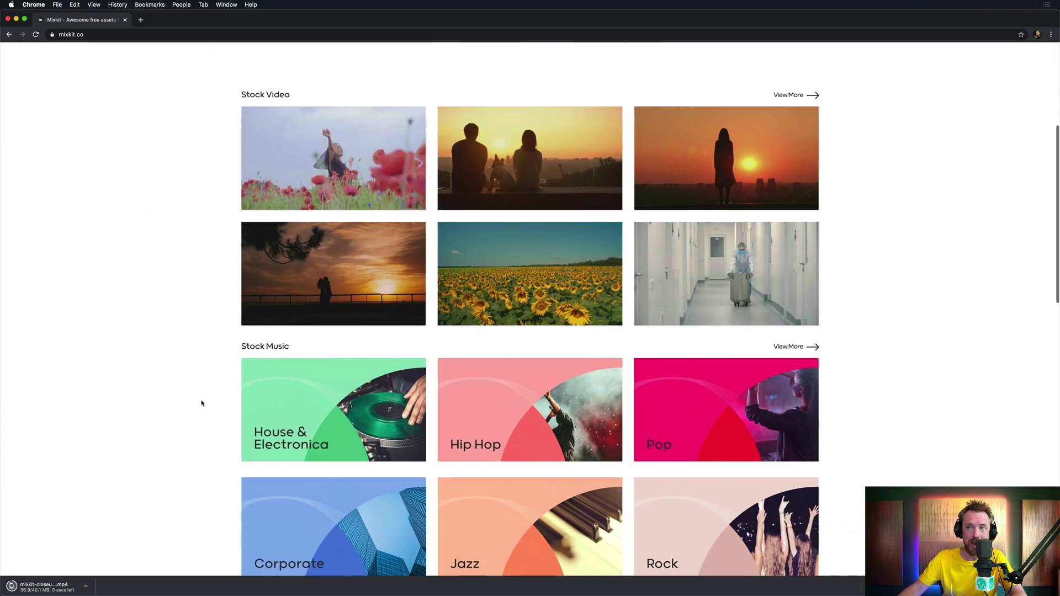
click(298, 405)
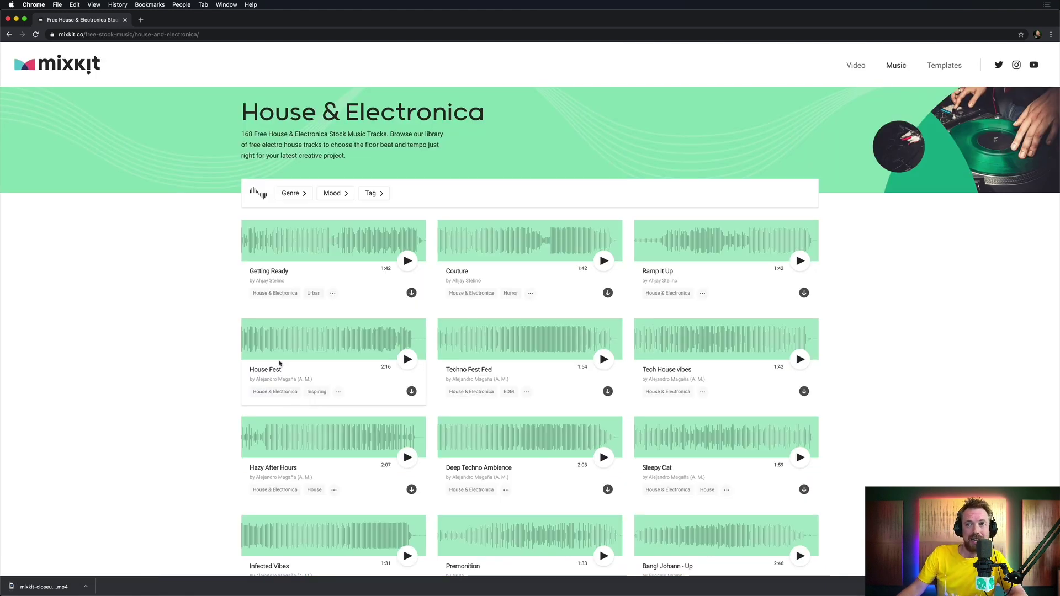
- Download the Kinetic Motion Opener template from Mixkit's Premiere Pro templates, then return to Premiere Pro
click(74, 77)
scroll(236, 333, down, 10)
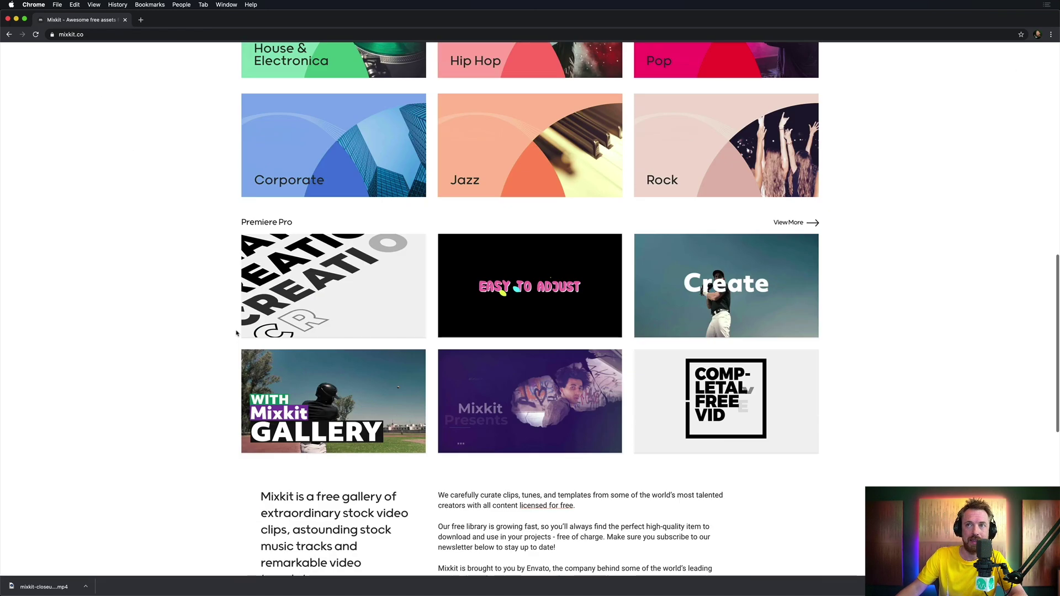
click(267, 222)
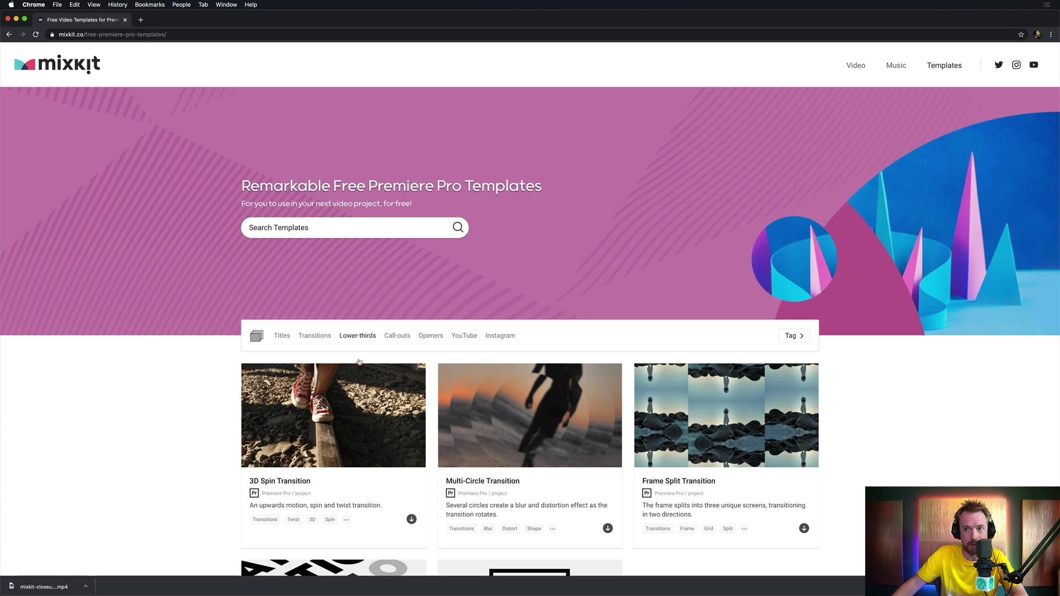
mouse_move(348, 408)
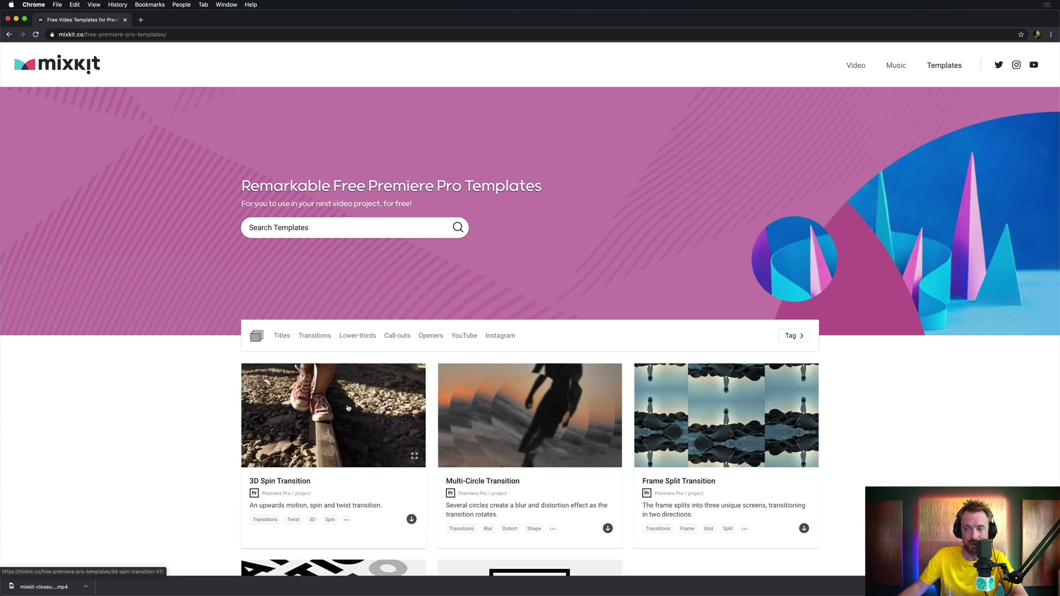
mouse_move(576, 440)
mouse_move(703, 436)
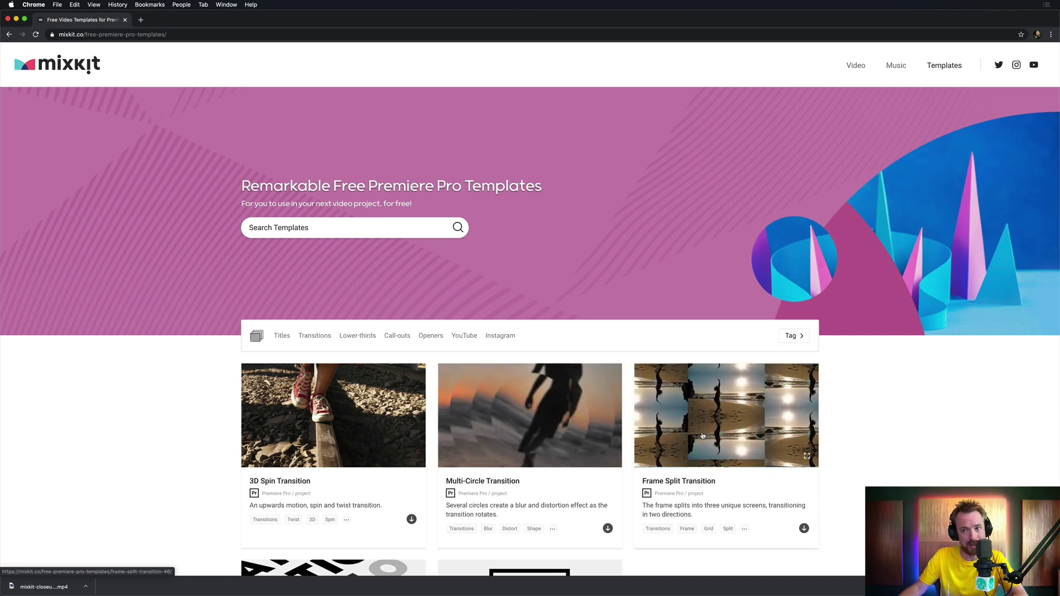
scroll(702, 436, down, 7)
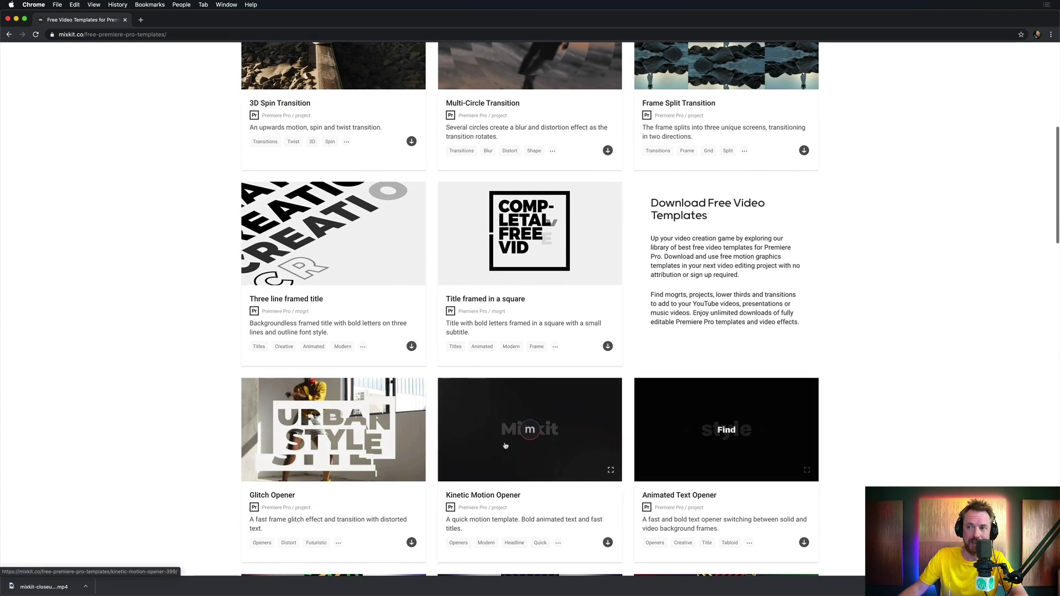
mouse_move(539, 456)
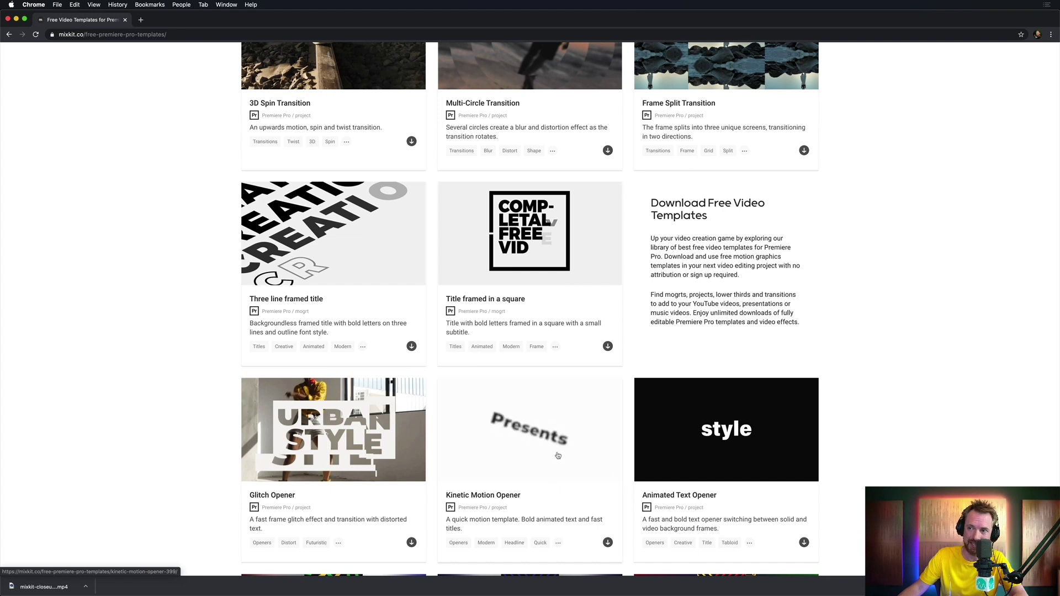
click(607, 542)
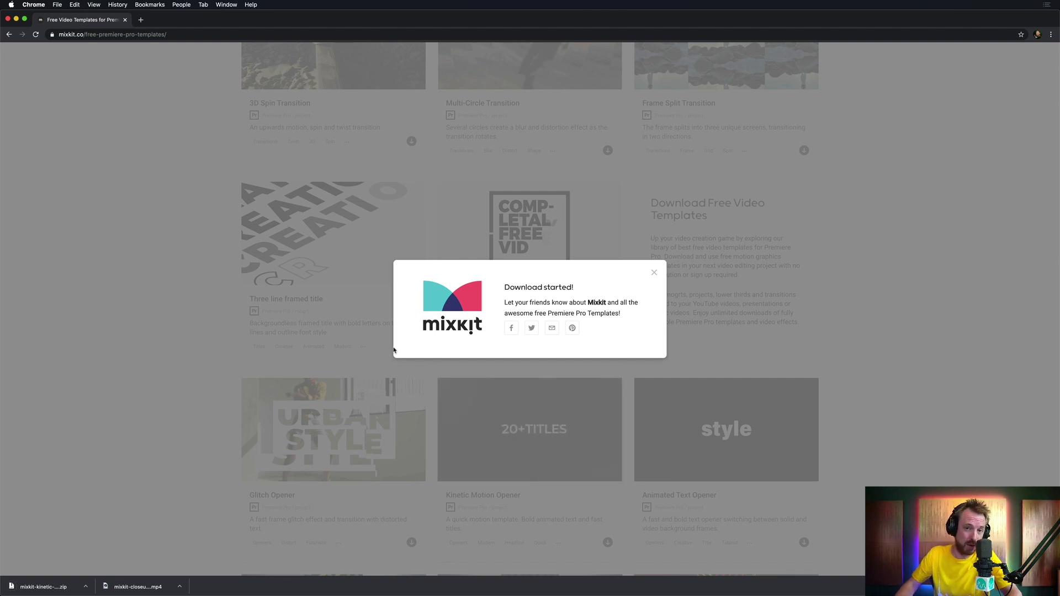
key(super+Tab)
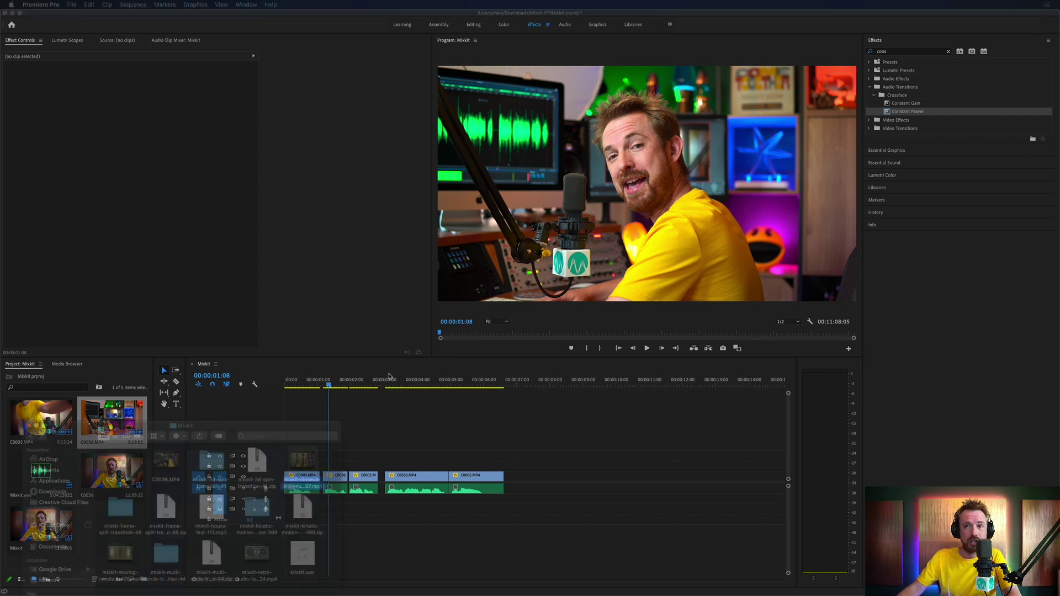
- Open mixkit-399_1.prproj from the mixkit-kinetic-motion-opener-399 folder in Finder
key(super+Tab)
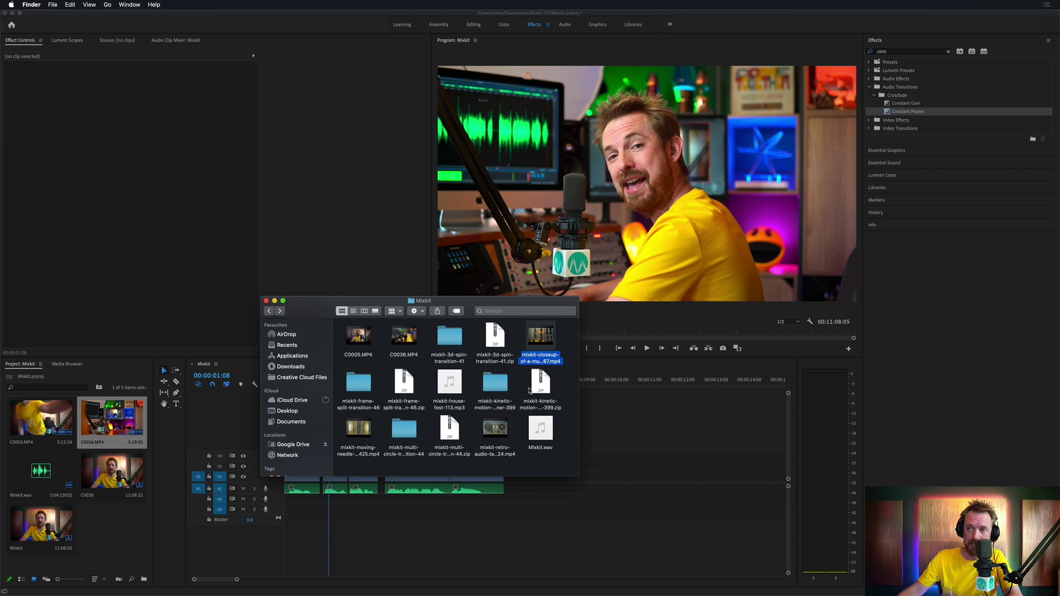
double_click(495, 384)
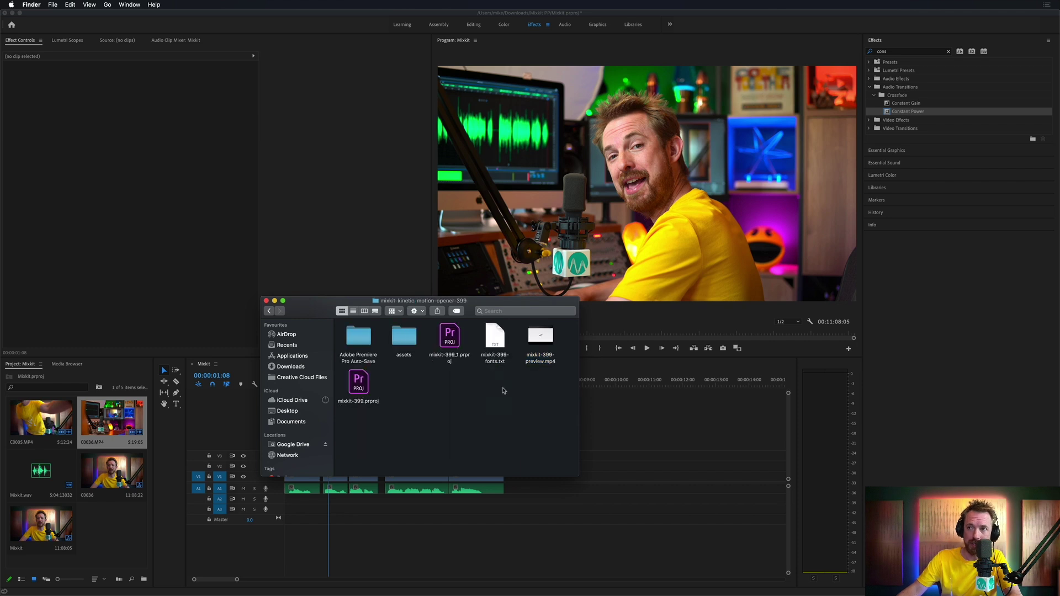
double_click(449, 337)
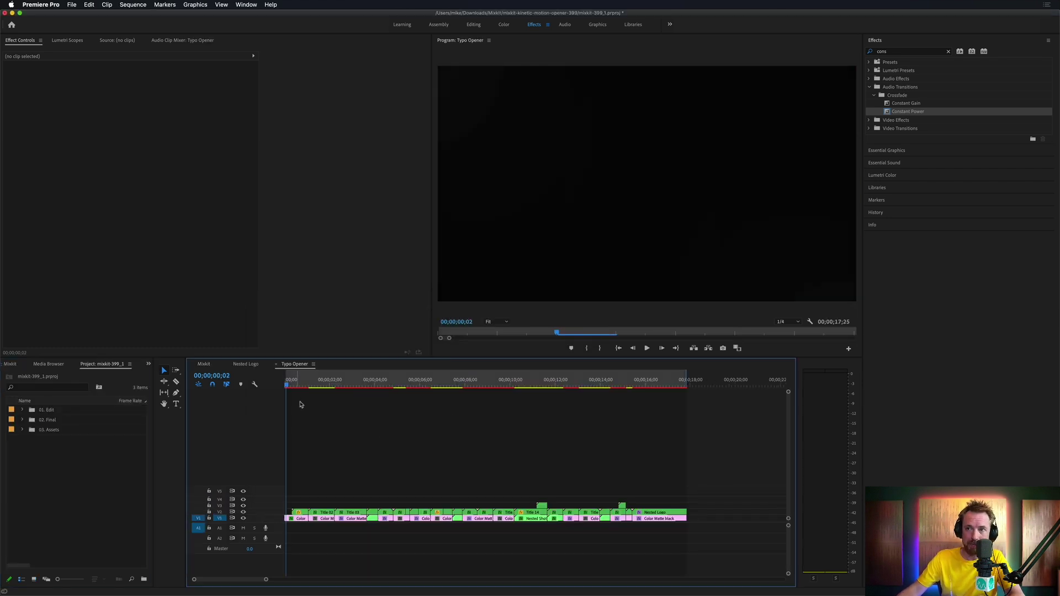
- Under 01. Edit > Nested Titles, change Title 01's 'Mixkit' text to 'This'
mouse_move(291, 385)
mouse_down()
mouse_move(346, 388)
mouse_move(302, 387)
mouse_up()
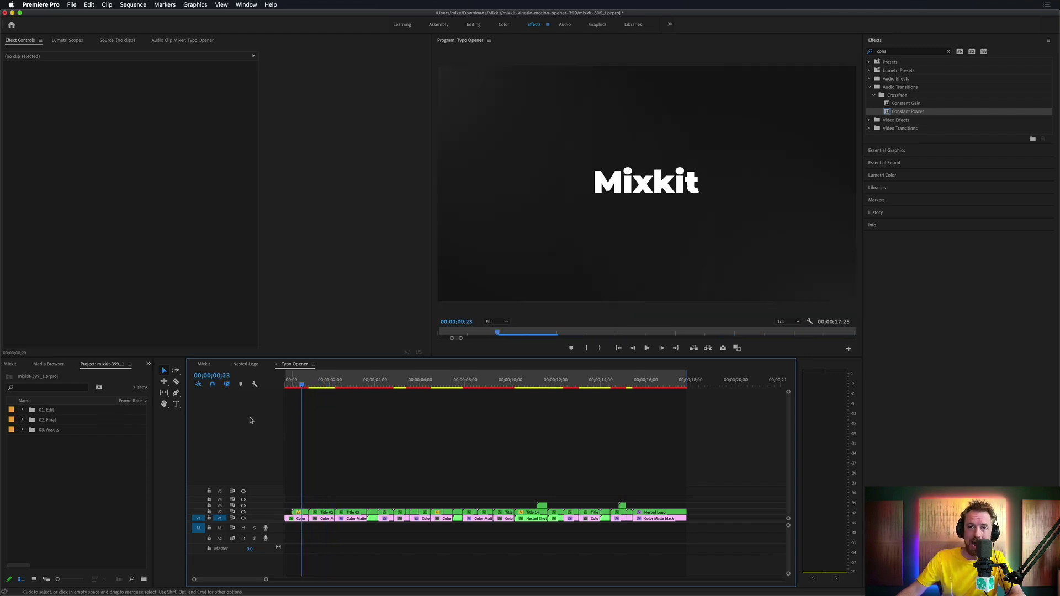
click(22, 410)
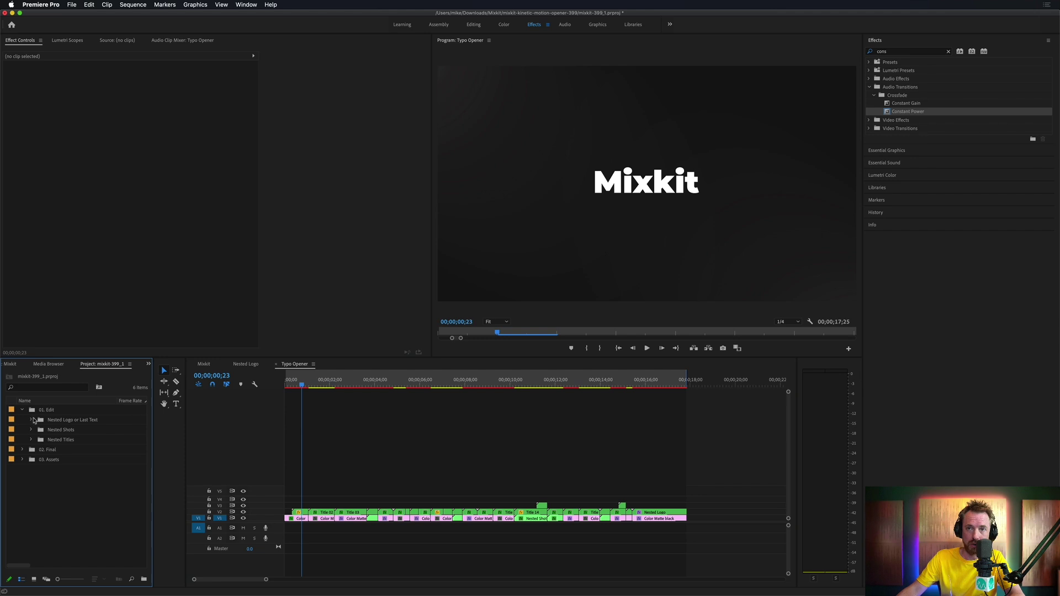
click(31, 440)
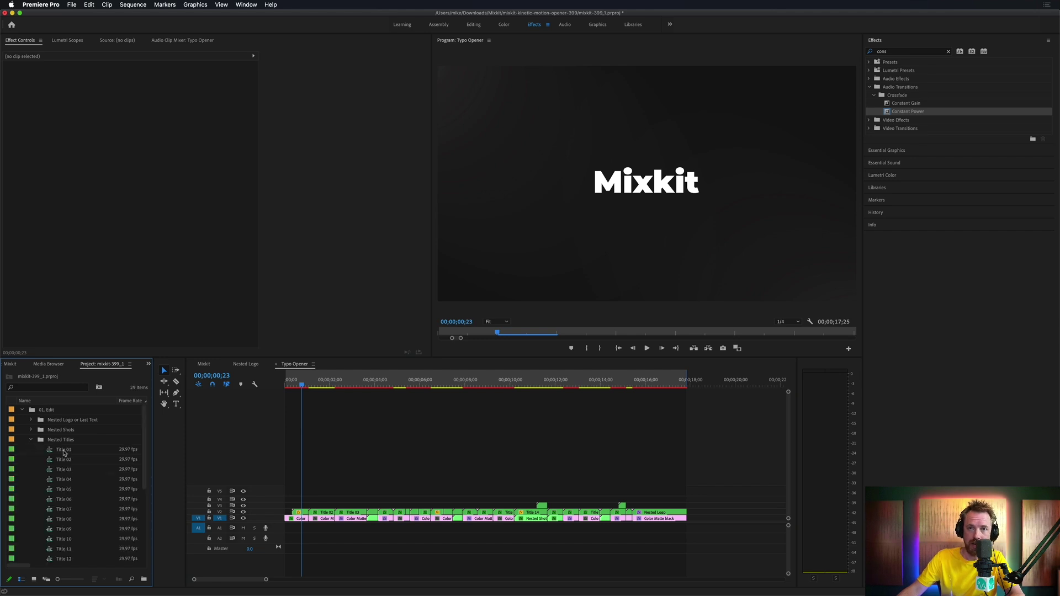
double_click(63, 451)
double_click(611, 198)
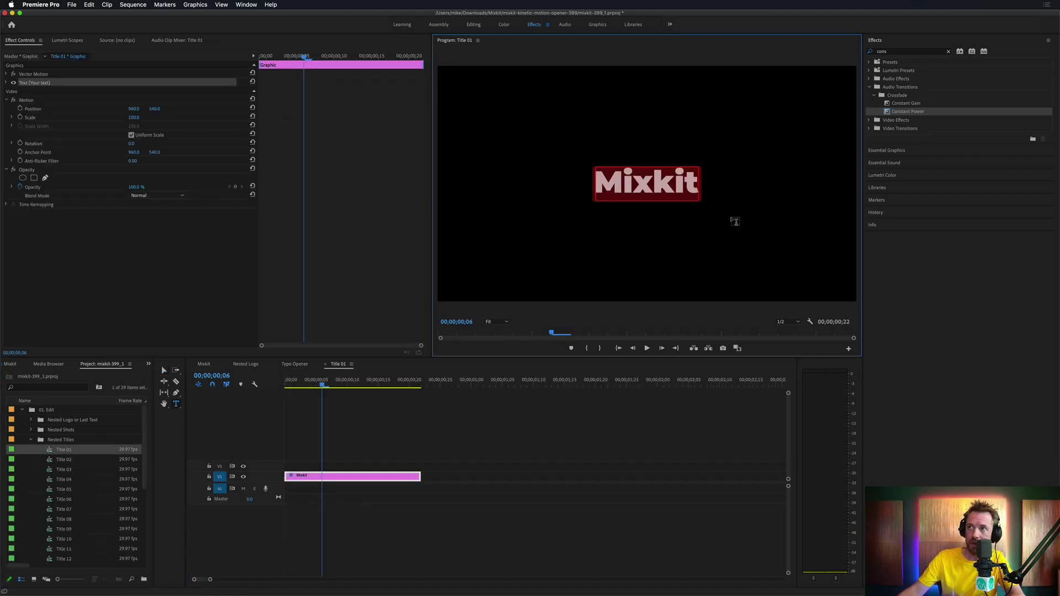
text(This)
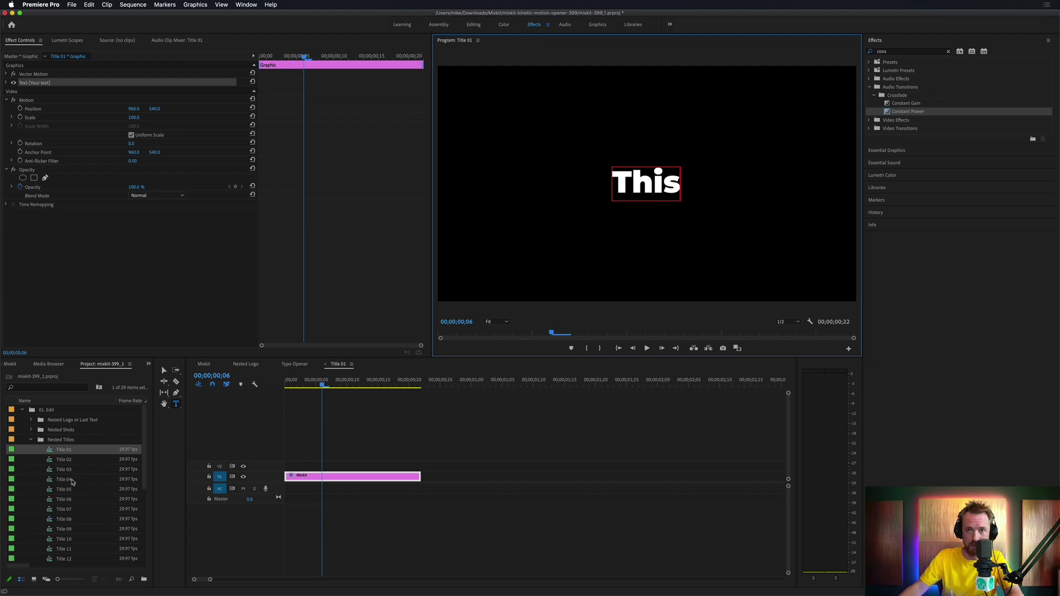
- Change Title 02's 'Presents' text to 'is'
double_click(70, 461)
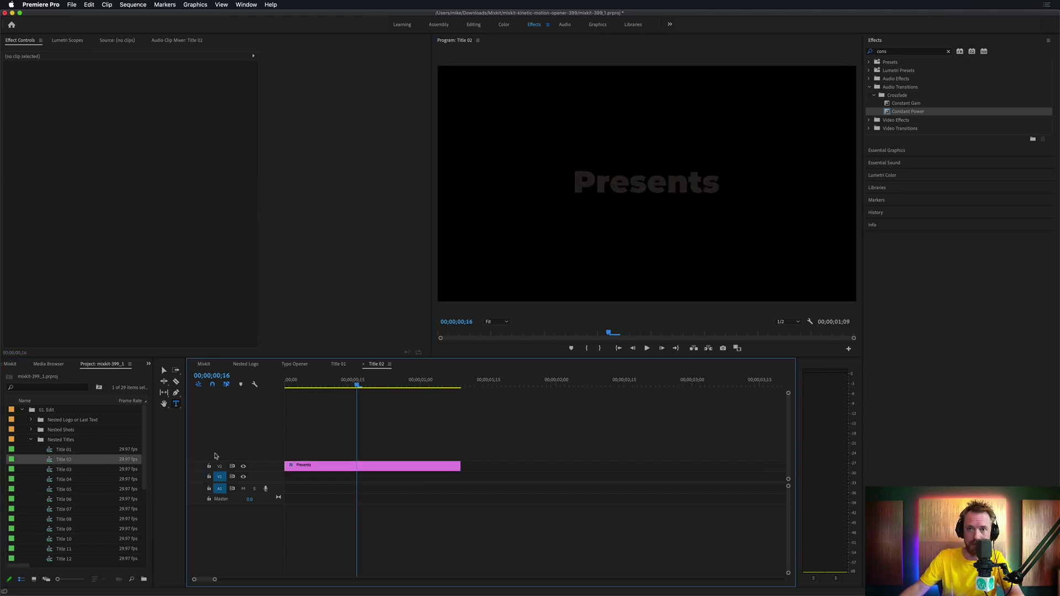
click(658, 172)
double_click(657, 176)
text(is)
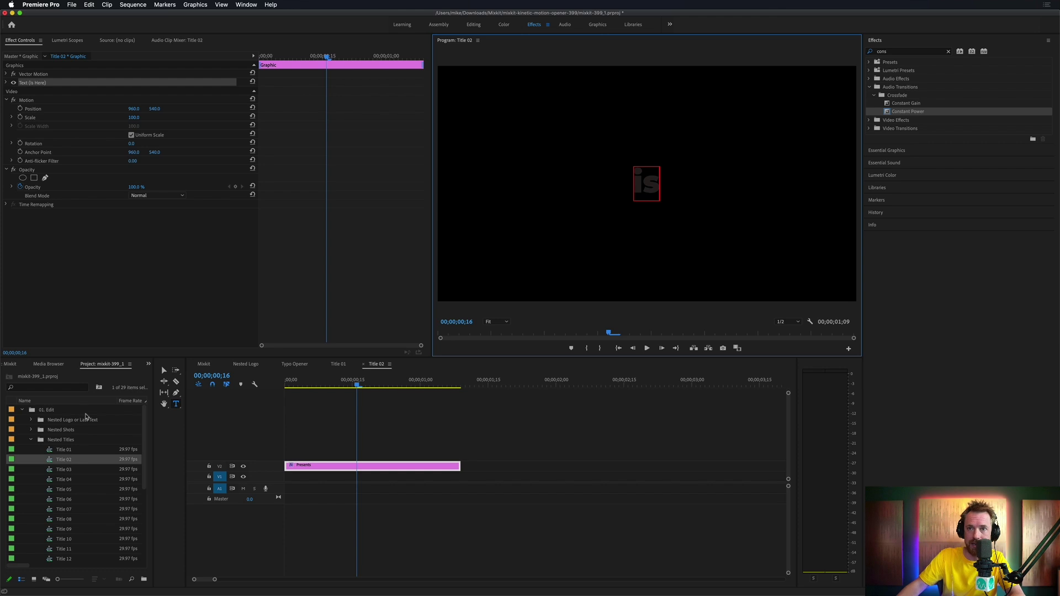
- Retype Title 03's 'TYPO OPENER' as 'Music Radio Creative' and preview it in Typo Opener
double_click(65, 470)
click(579, 183)
double_click(579, 182)
text(Mu)
key(super+a)
text(Music Radio Creative)
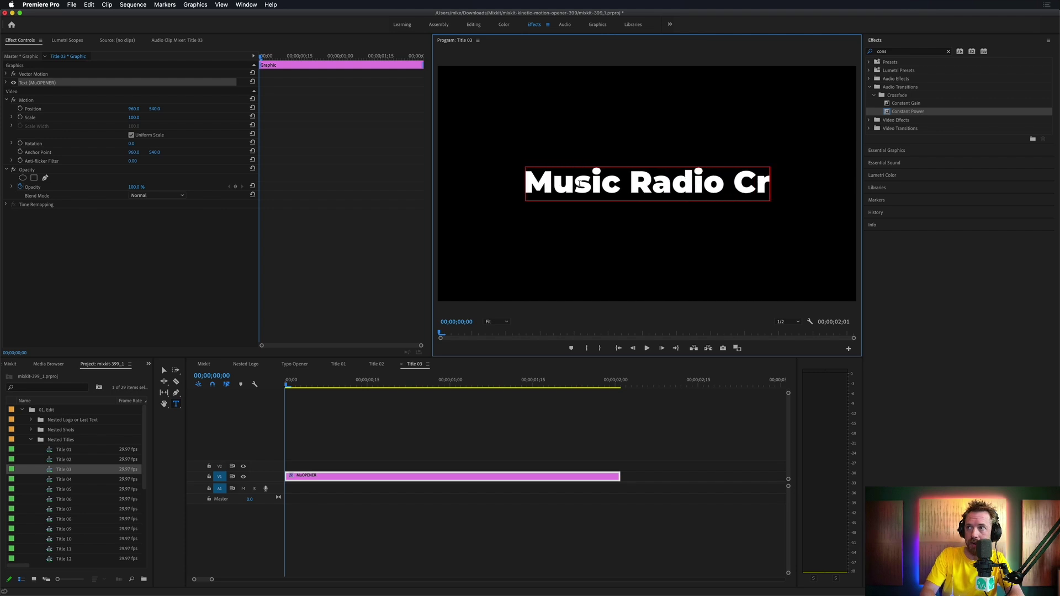
click(294, 364)
drag(301, 385, 360, 384)
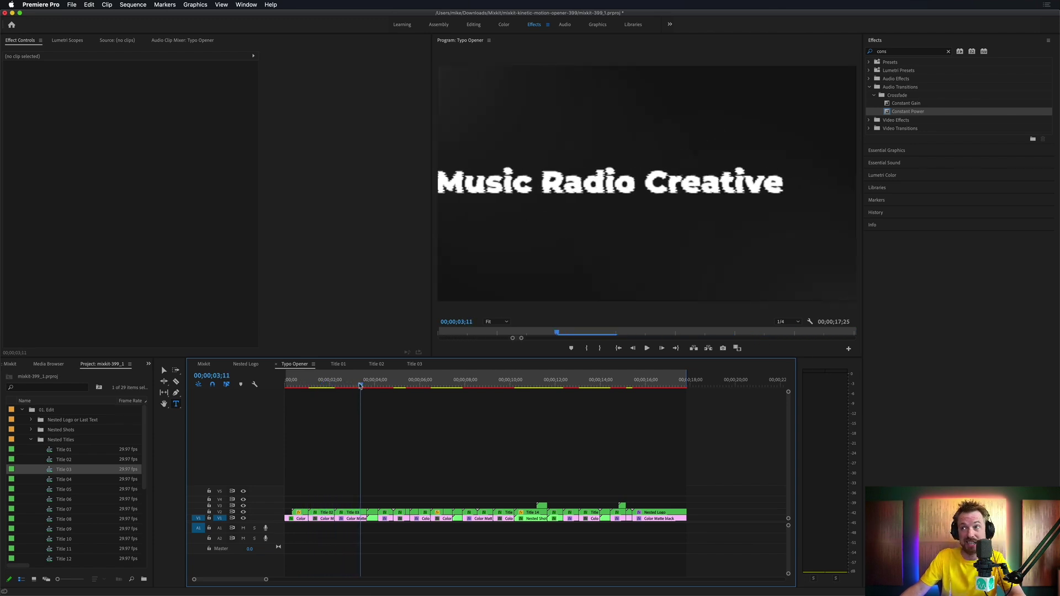
- Copy the first title clips and colour mattes from Typo Opener onto V2/V3 of the Mixkit sequence
key(Home)
drag(354, 500, 281, 533)
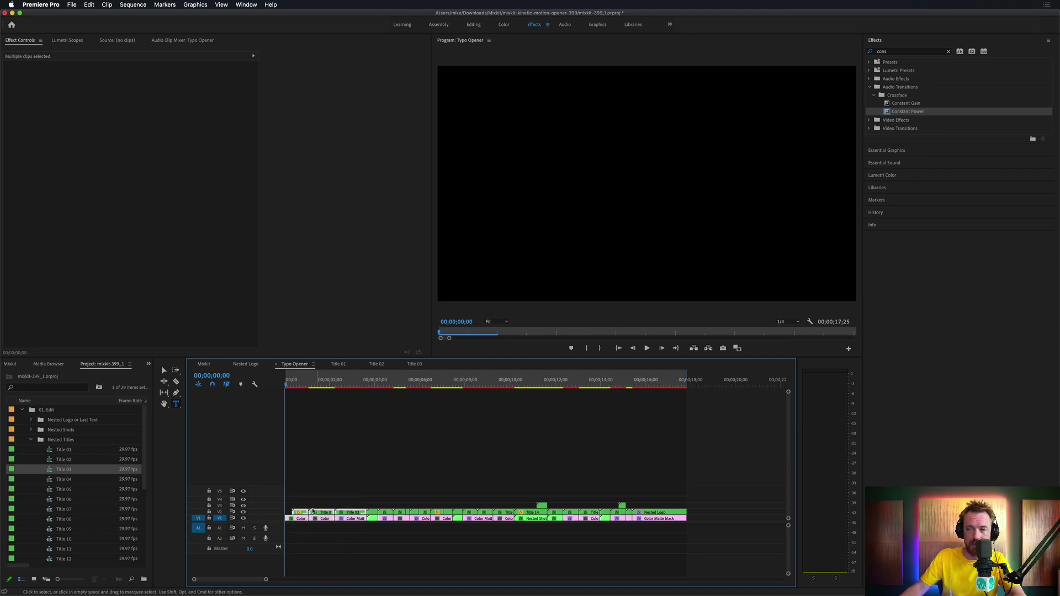
drag(301, 514, 307, 463)
click(280, 389)
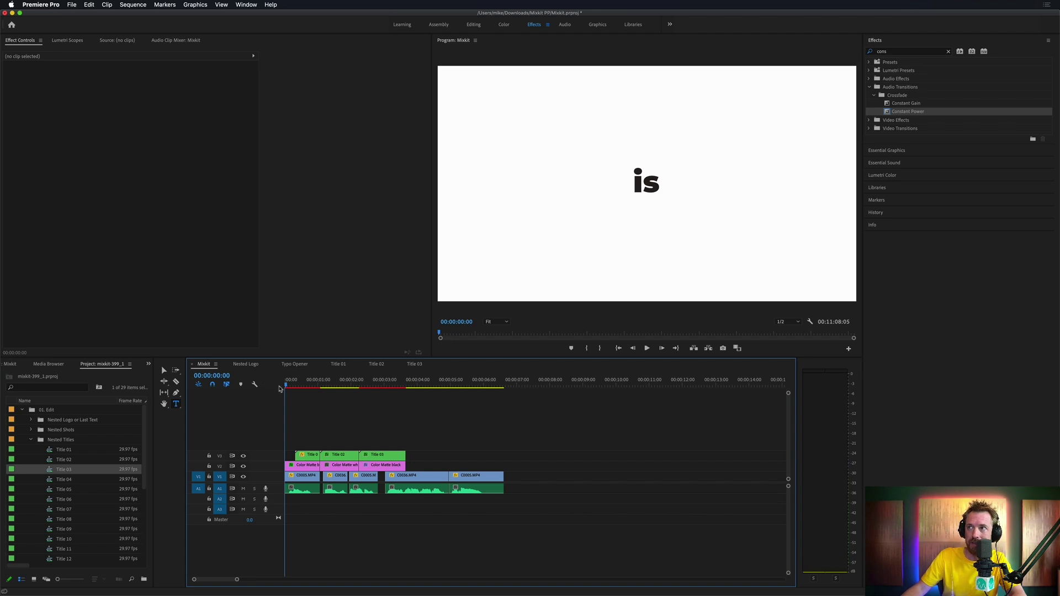
- Move Title 03 and its matte later, to around three seconds
key(space)
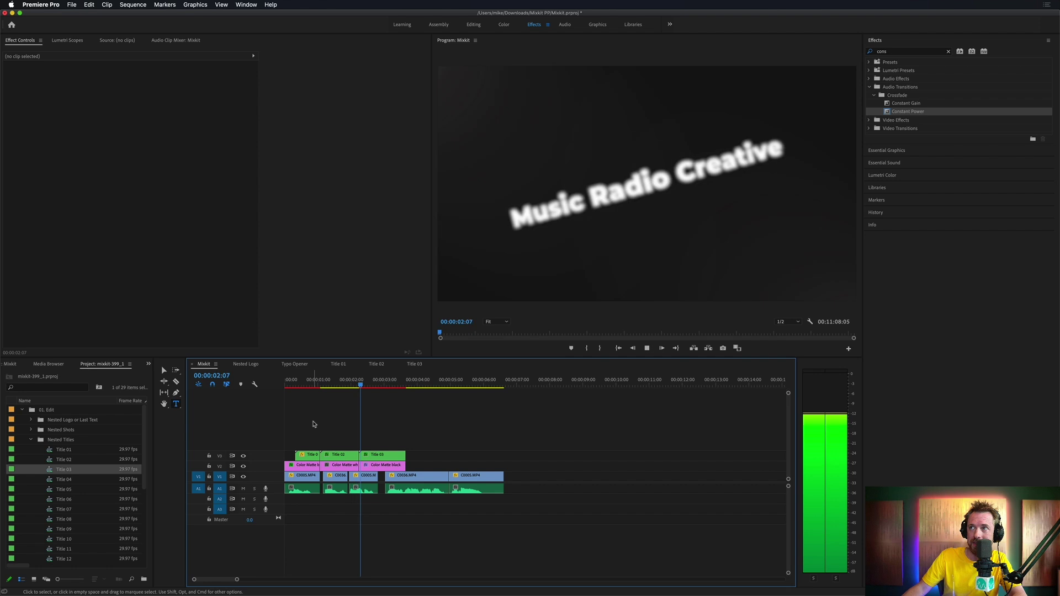
key(space)
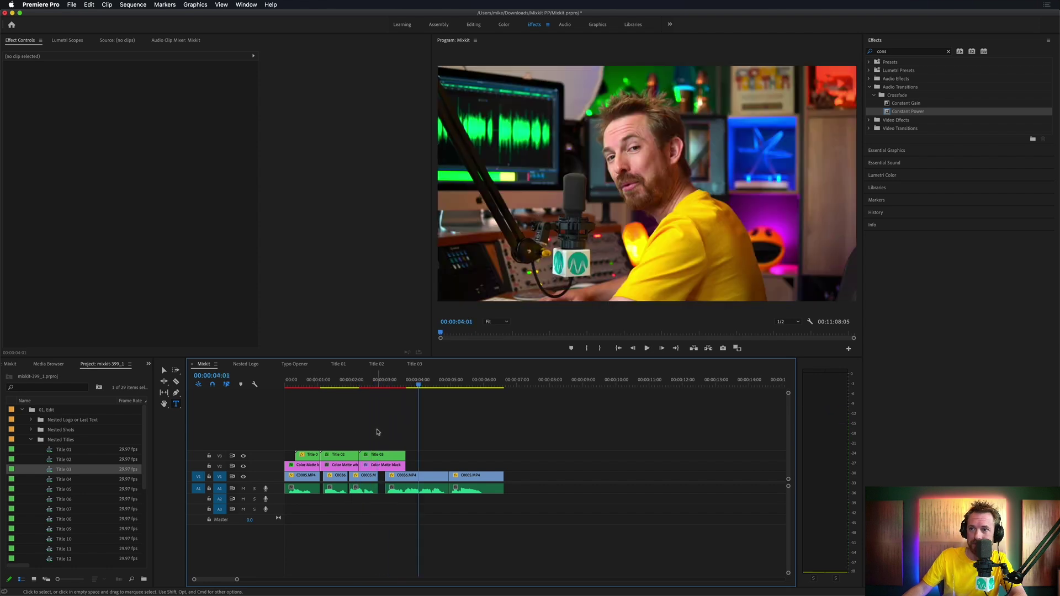
drag(401, 461, 414, 465)
click(387, 385)
- Try Title 03 and its black matte slightly later, then move them back
key(space)
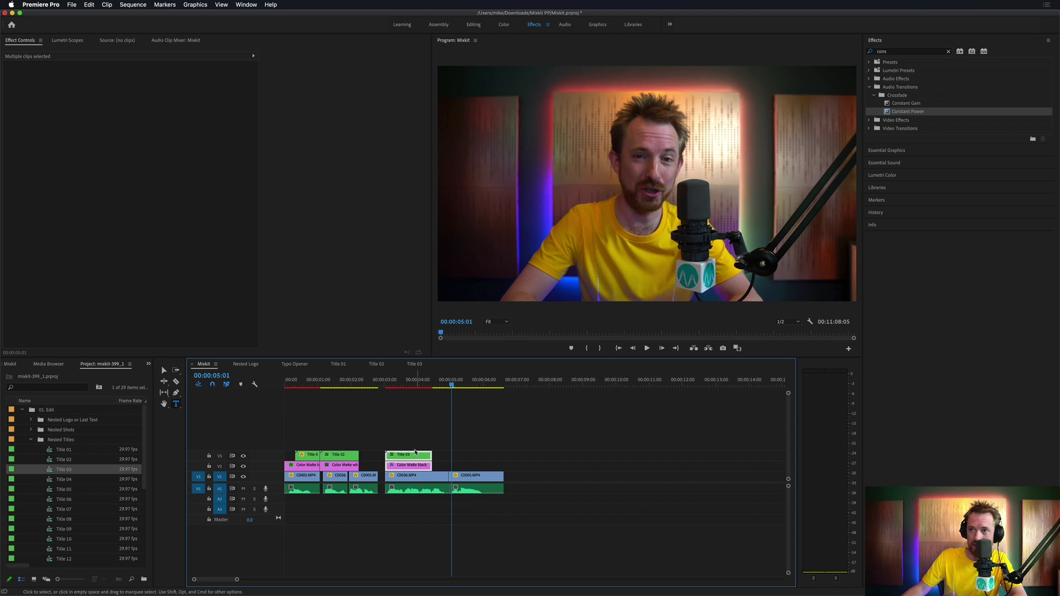
drag(428, 459, 437, 459)
click(383, 385)
key(space)
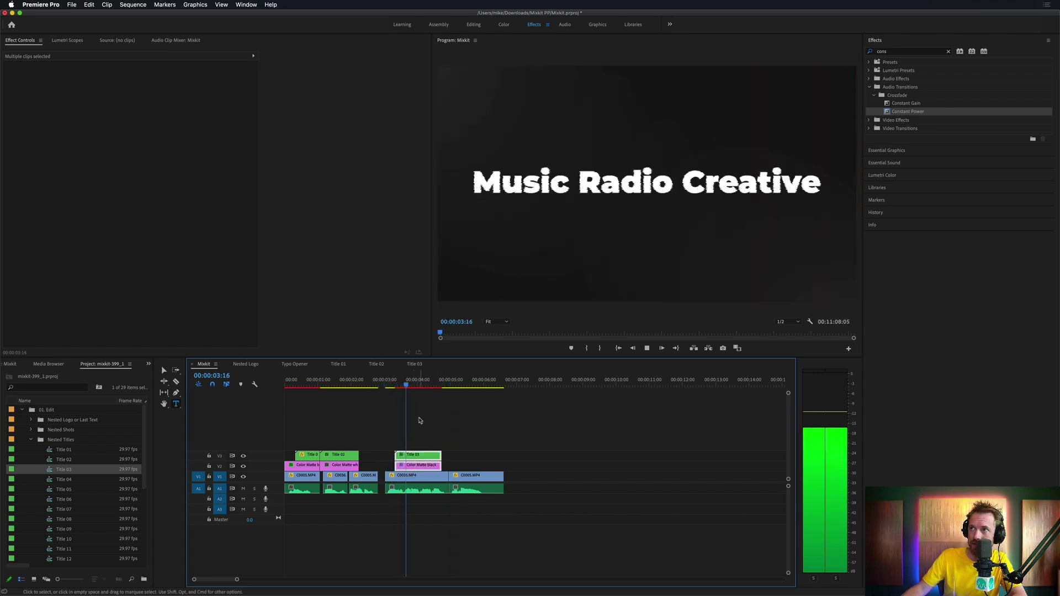
key(space)
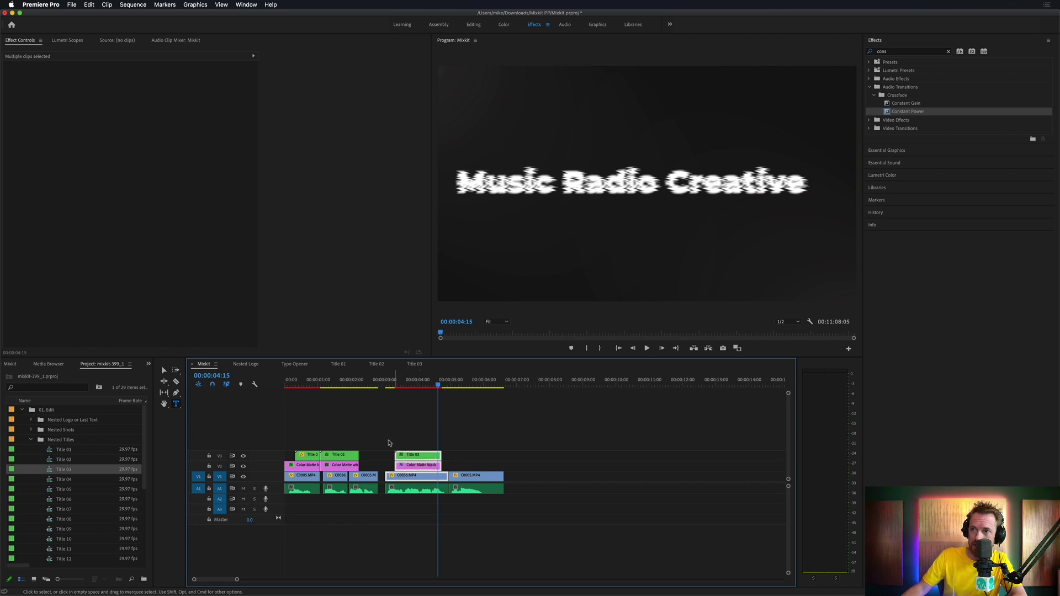
drag(416, 461, 405, 461)
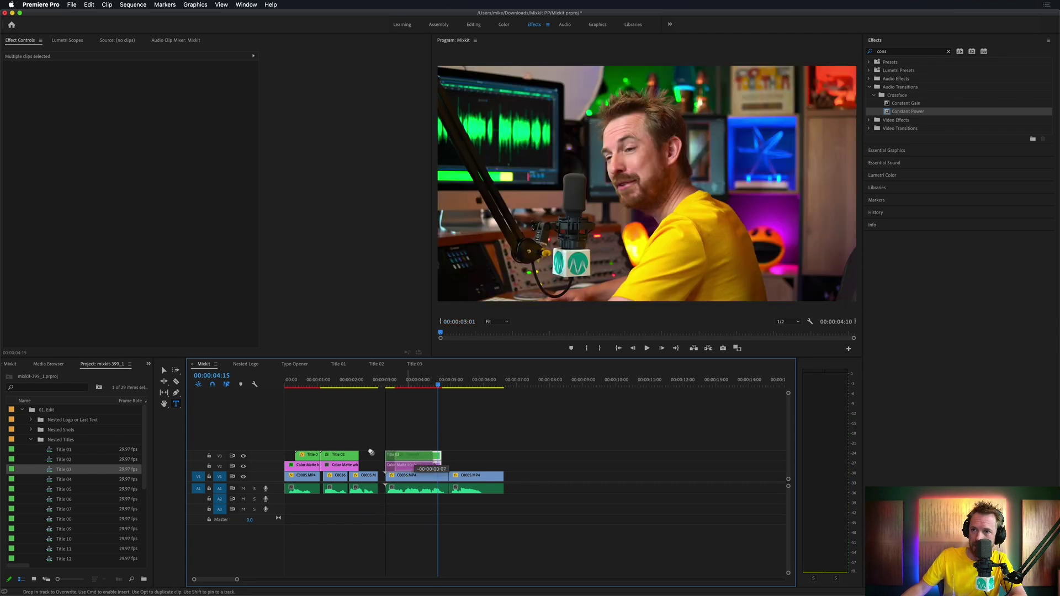
click(354, 439)
- Review the opening titles and show the Mixkit project bin's clip thumbnails
drag(318, 387, 285, 386)
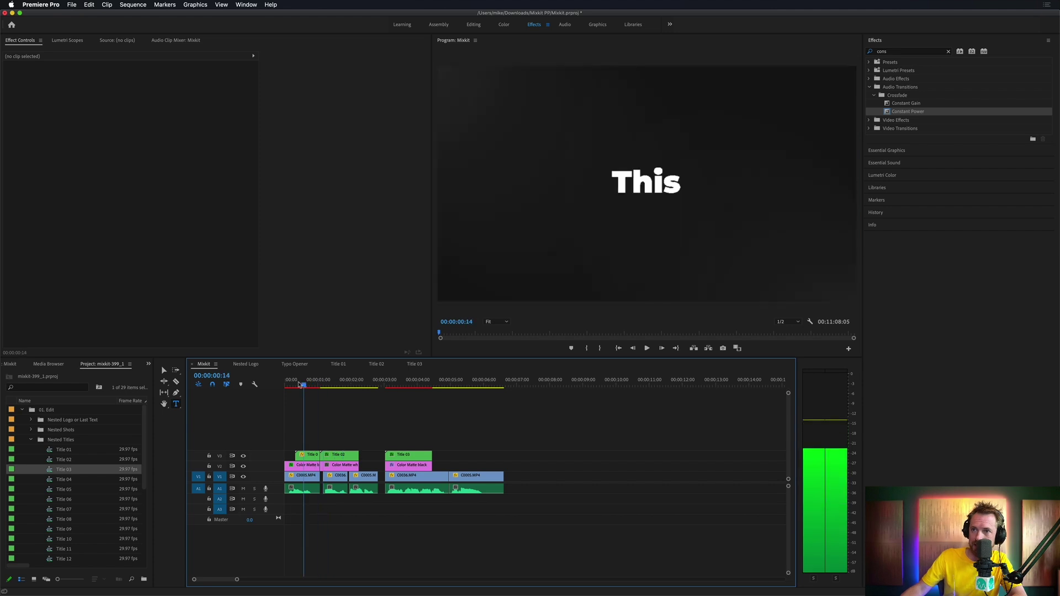
key(space)
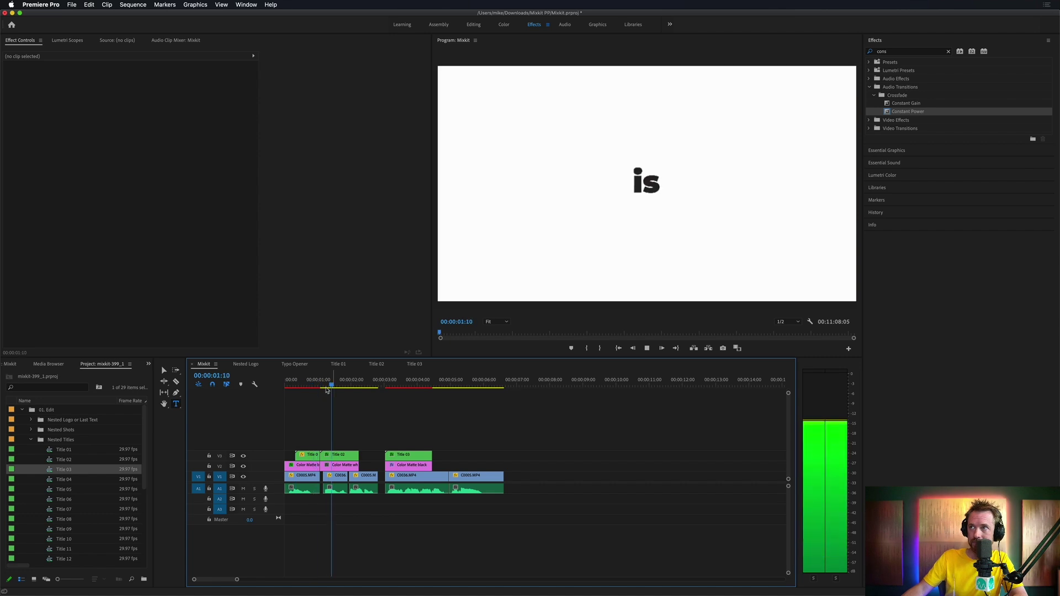
key(space)
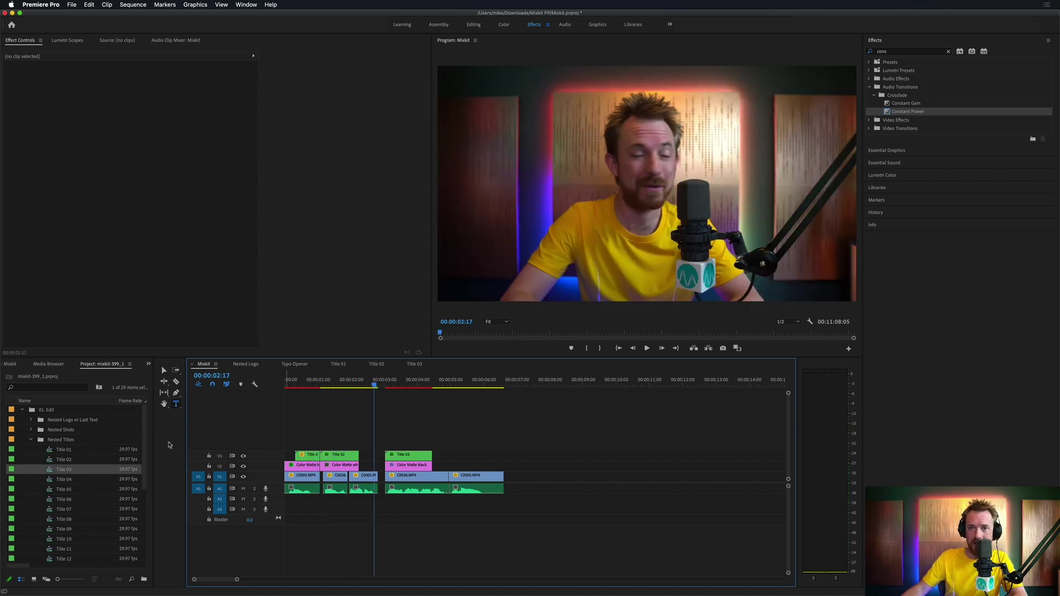
click(22, 365)
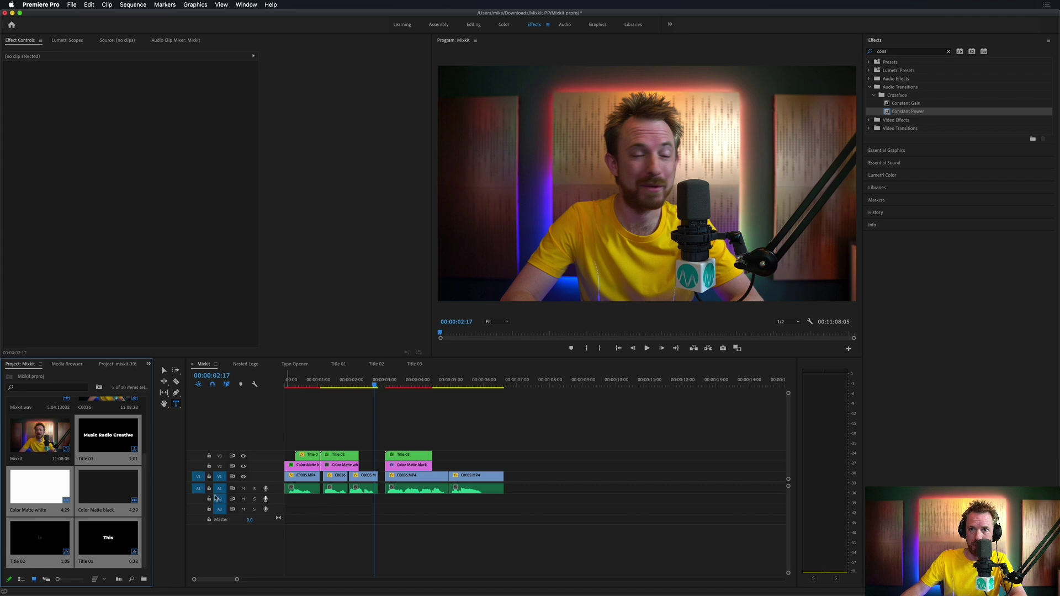
- Drag mixkit-house-fest-113.mp3 from the Finder Mixkit folder onto track A2 and select it
click(381, 447)
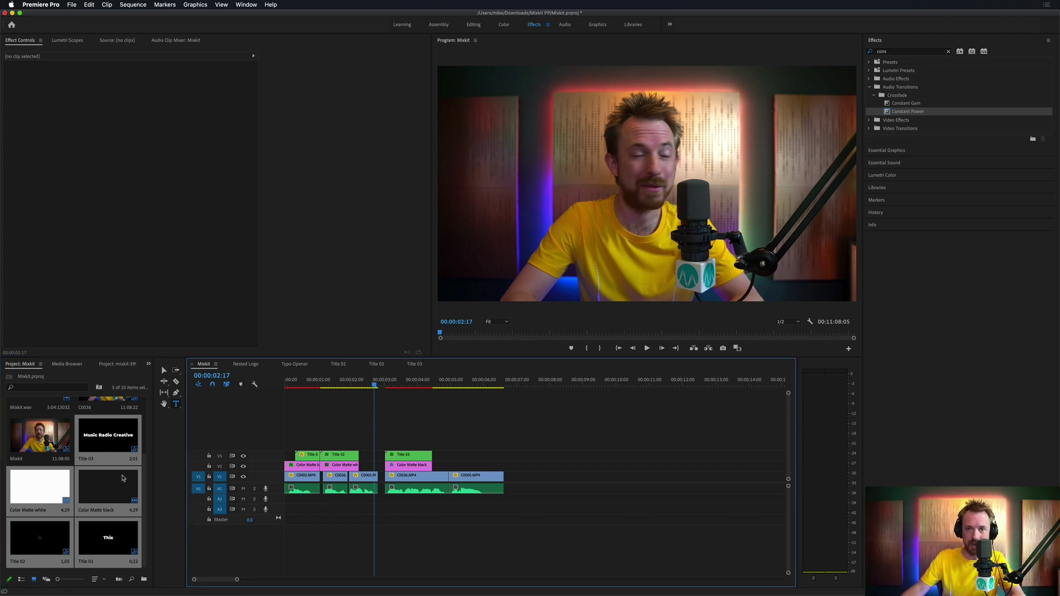
key(super+Tab)
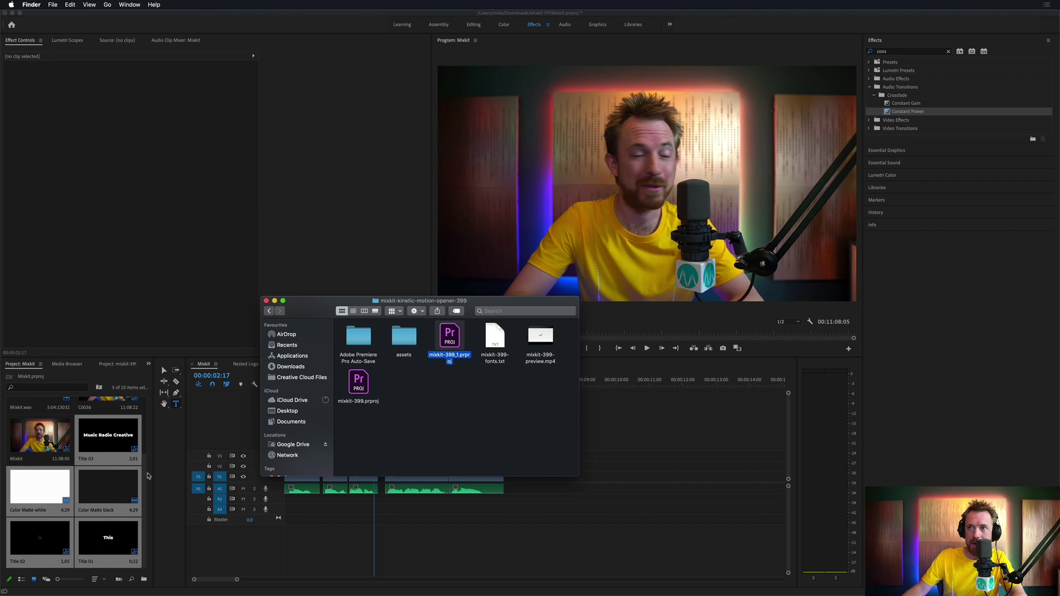
click(270, 310)
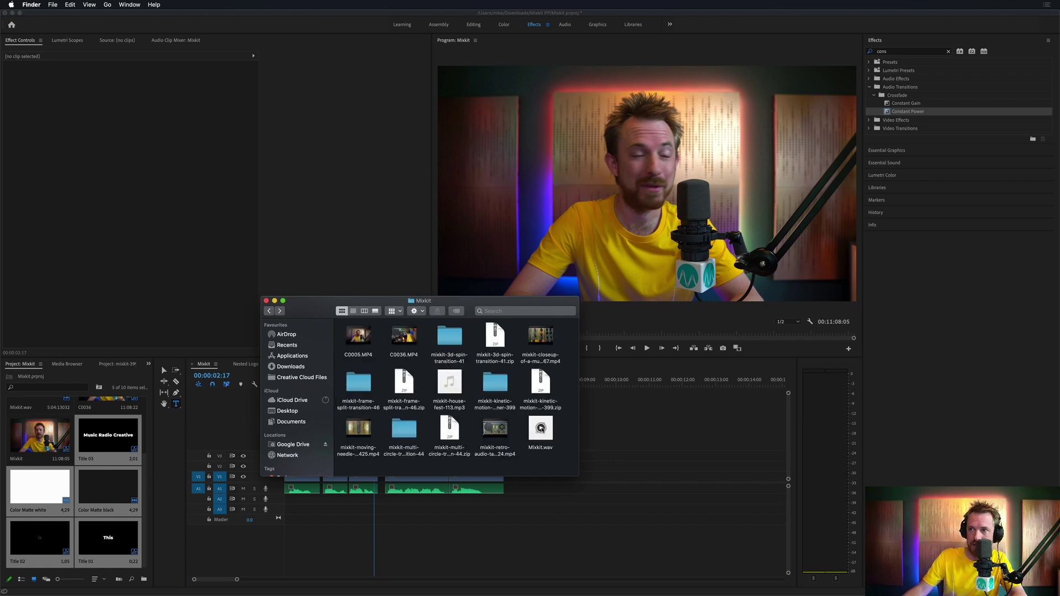
drag(450, 380, 285, 500)
click(323, 514)
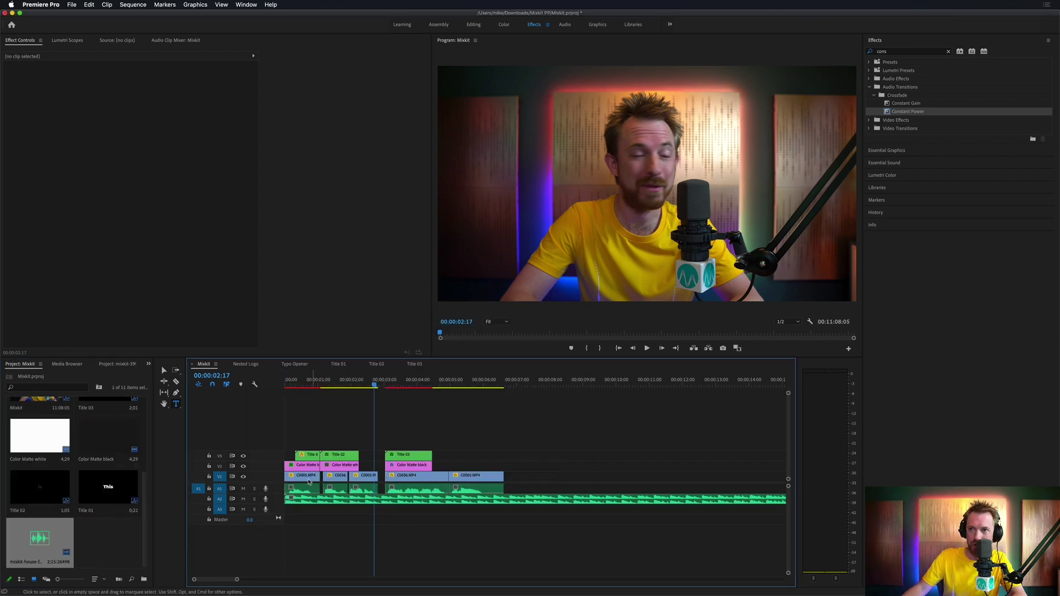
click(302, 501)
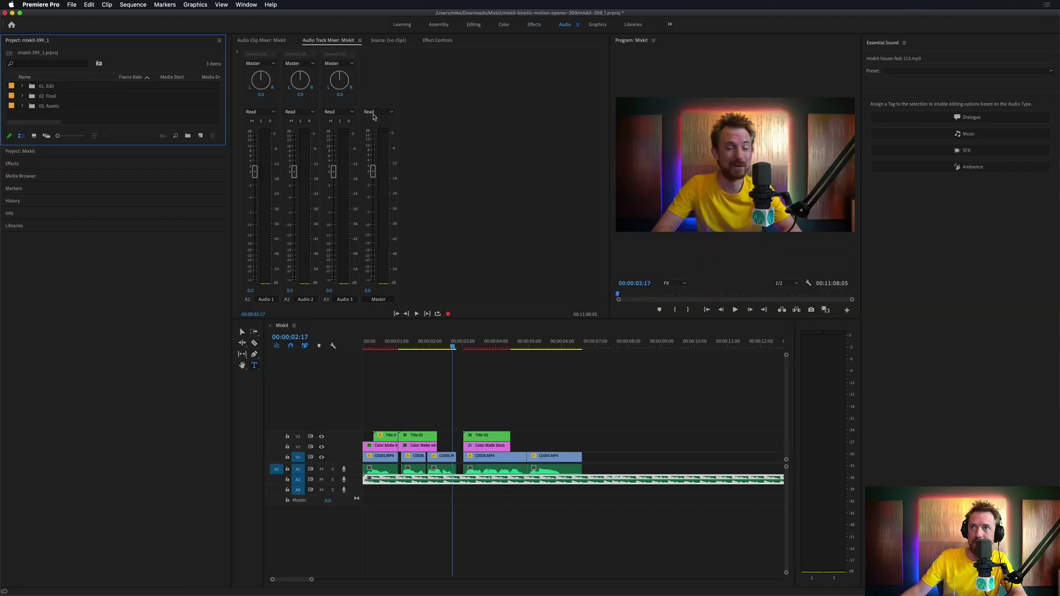
- Turn the Audio 2 track down to -13 dB in the Track Mixer and preview the music
click(294, 173)
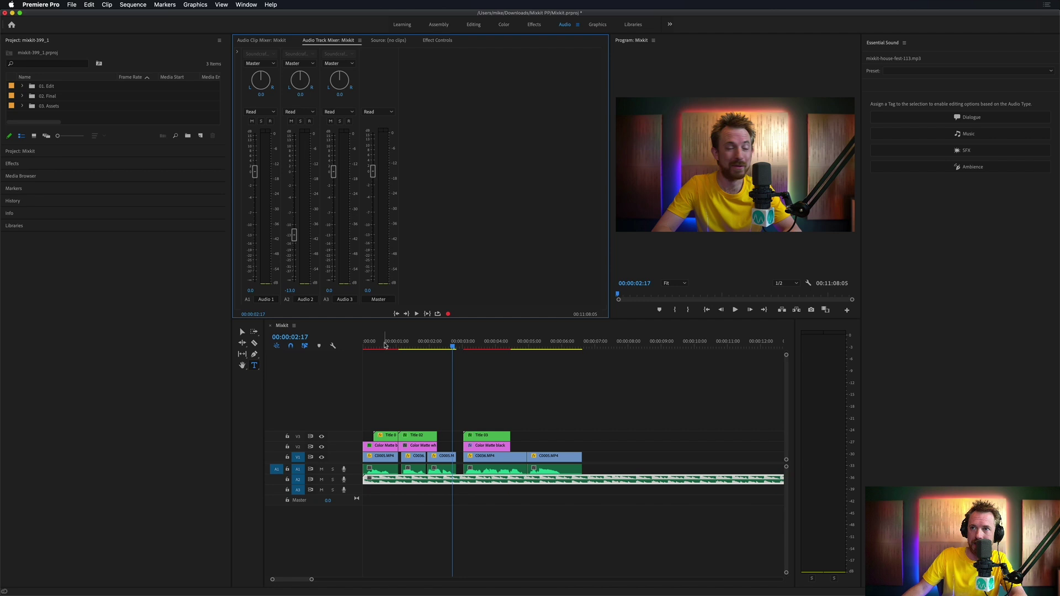
key(space)
click(425, 416)
key(Home)
key(space)
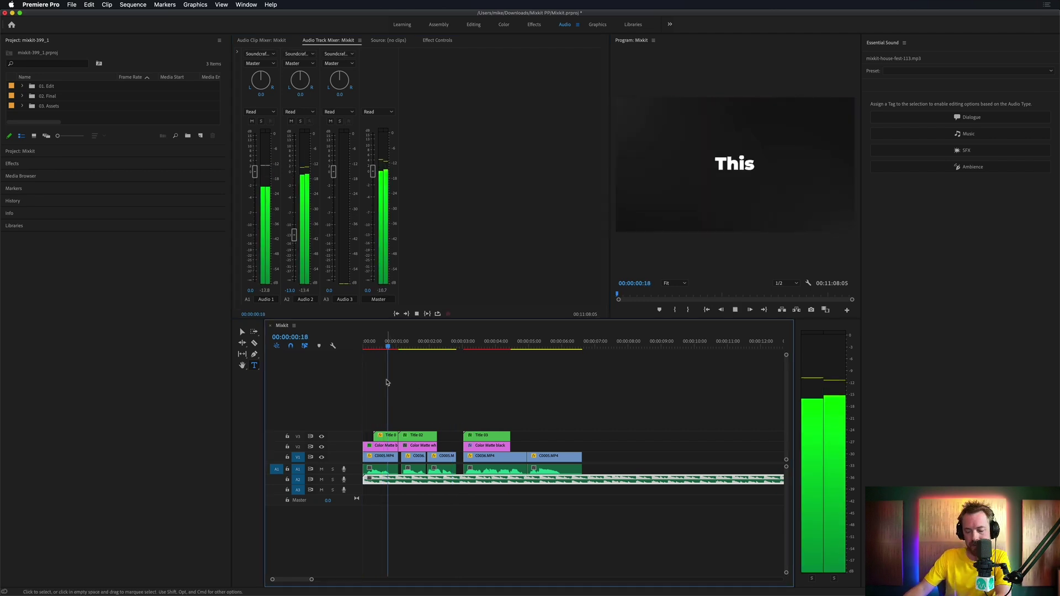
key(space)
- Shift the house track on A2 six frames later and play the sequence
key(equal)
key(equal)
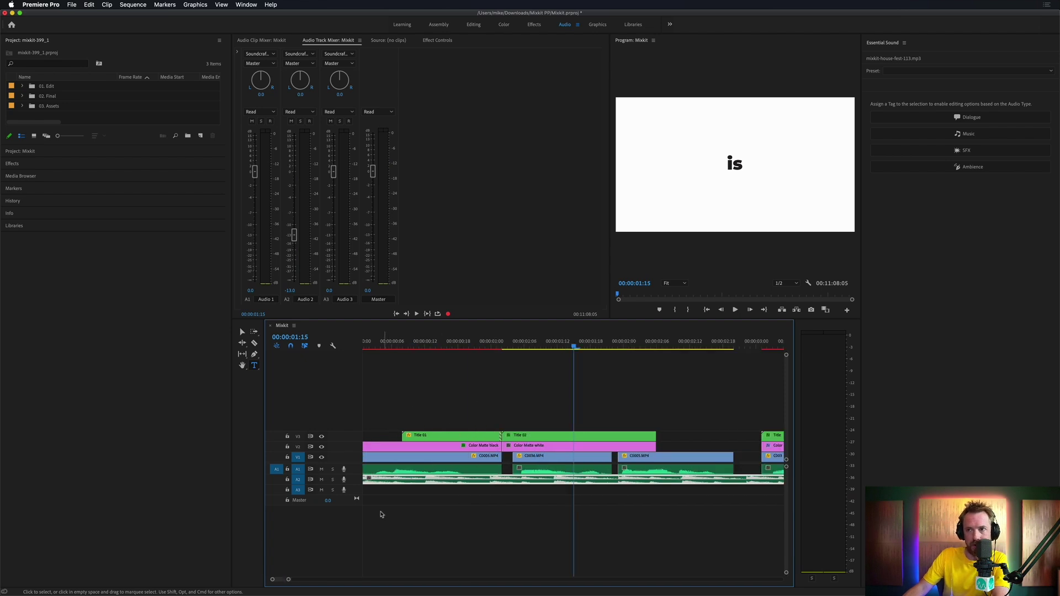
drag(388, 487, 428, 486)
key(Home)
key(backslash)
key(space)
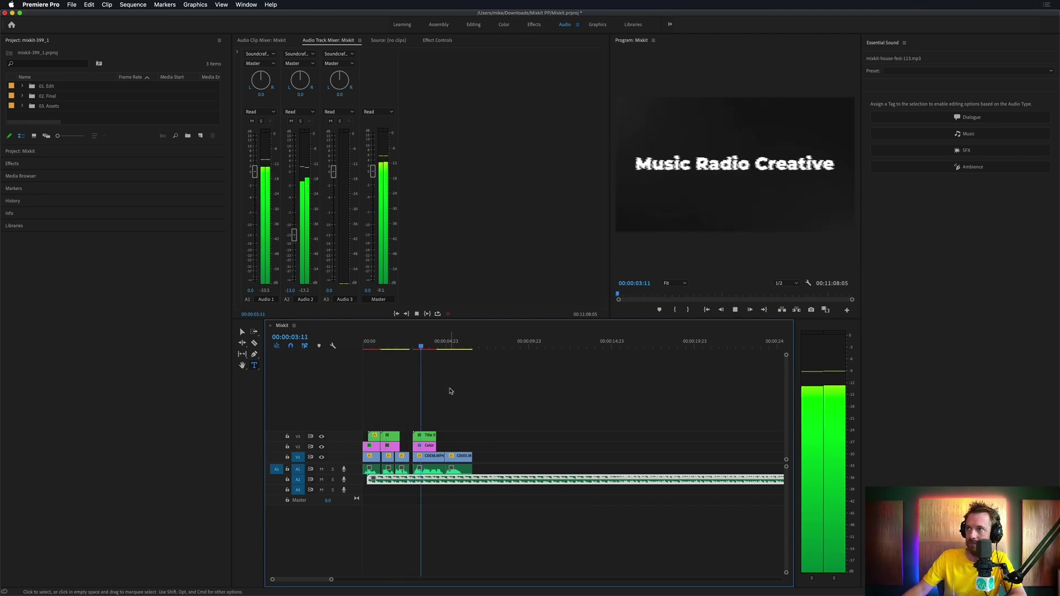
key(space)
key(Home)
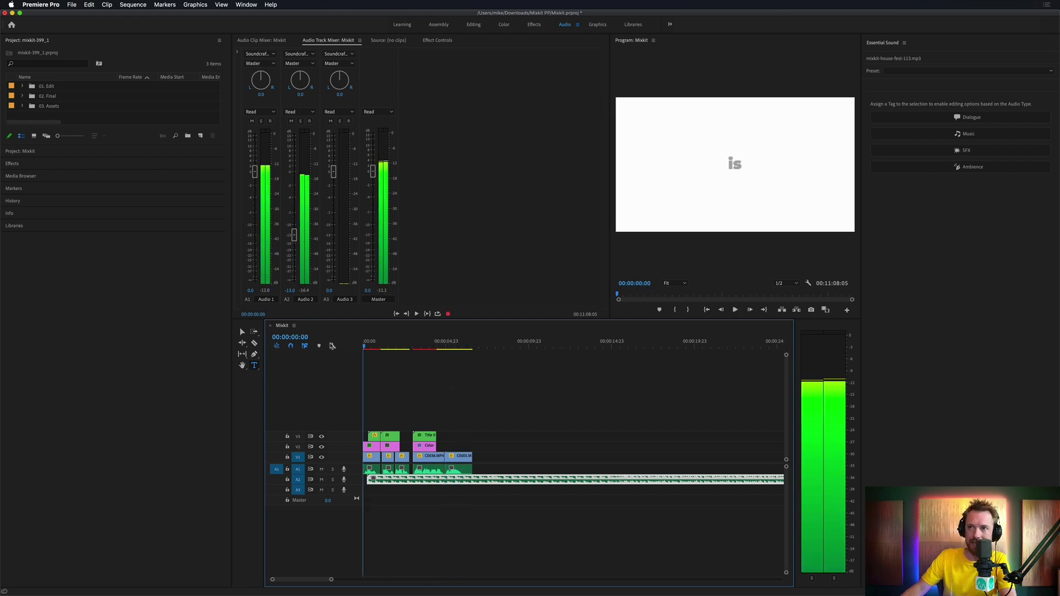
- Move all opening title and matte clips on V2/V3 three frames later
scroll(401, 366, up, 5)
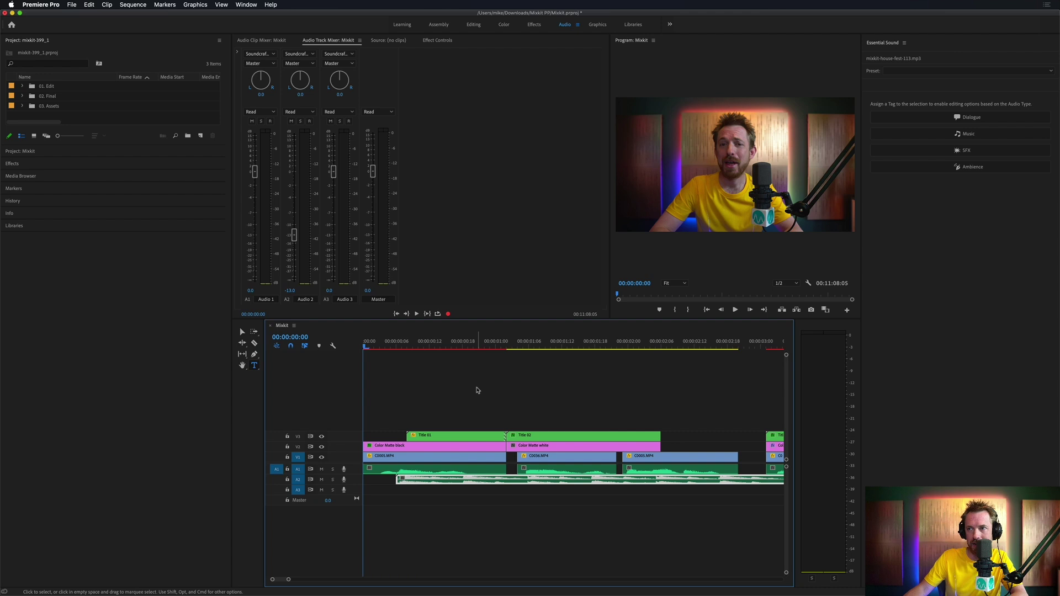
key(space)
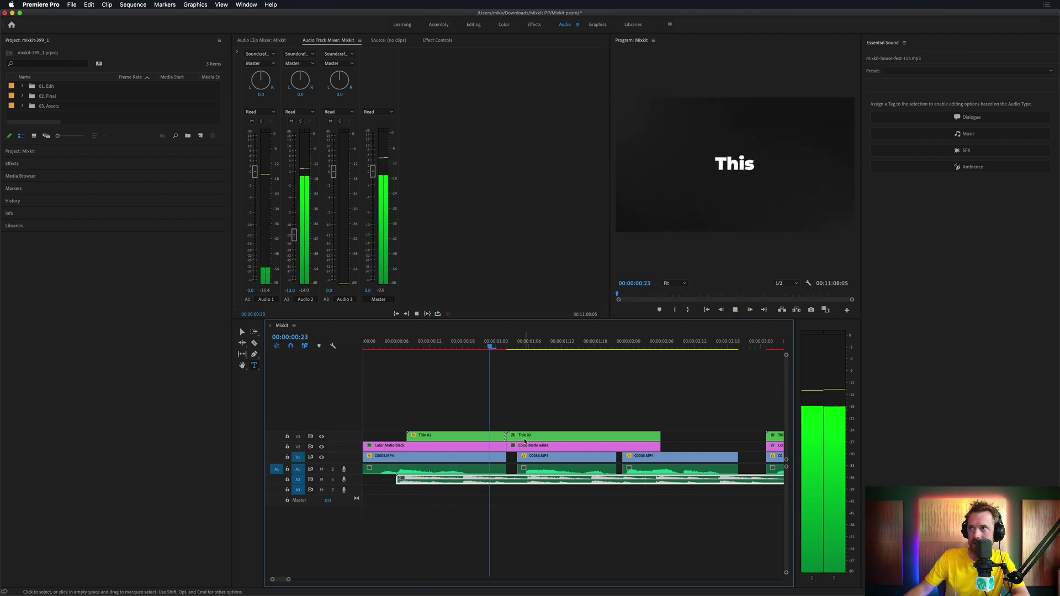
key(space)
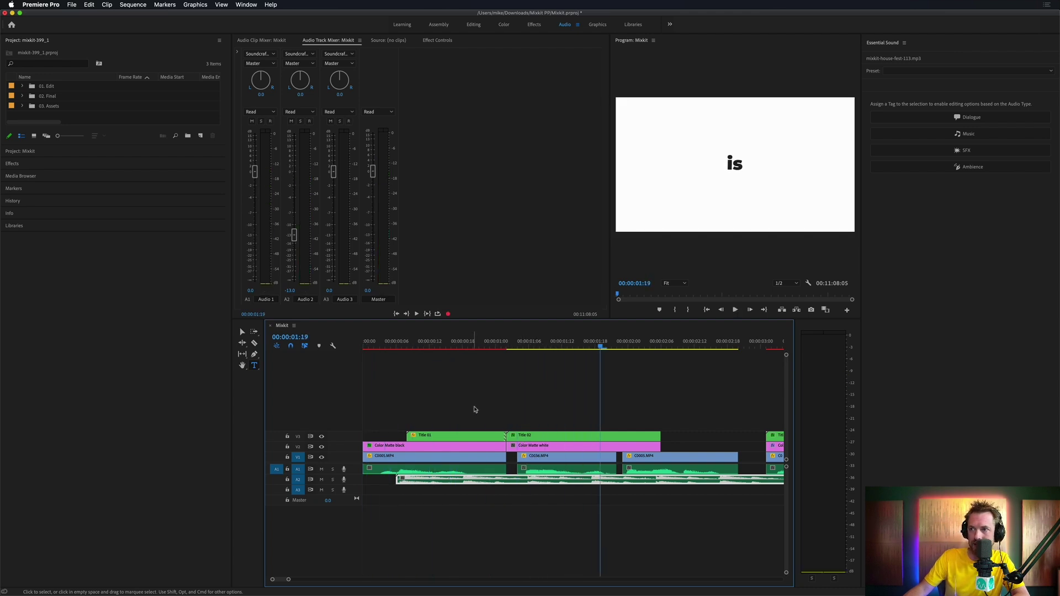
drag(473, 410, 562, 453)
key(space)
click(452, 399)
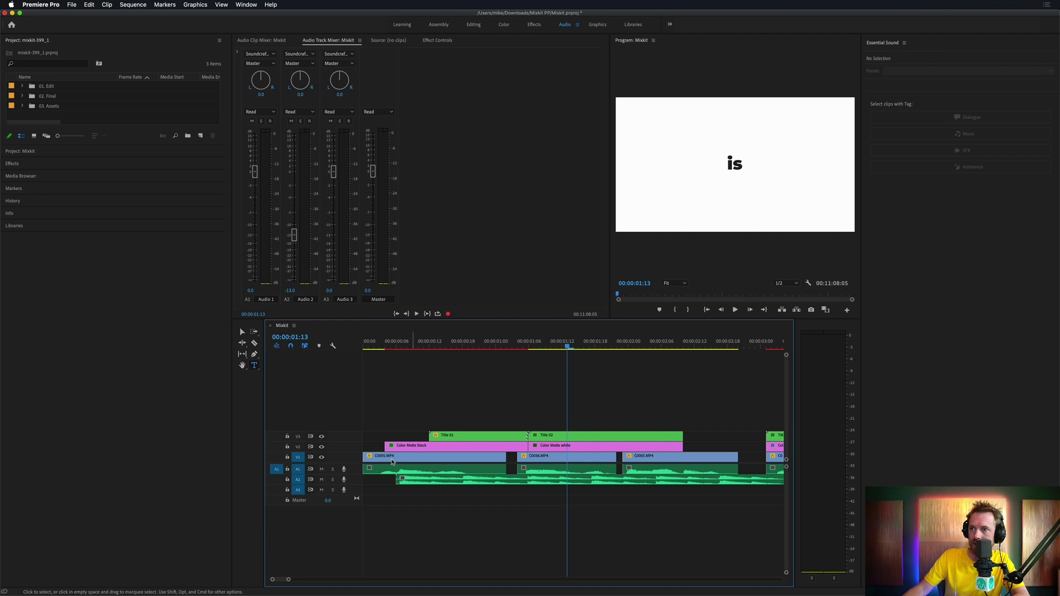
- Trim the black colour matte's start to line up with Title 01
drag(406, 447, 421, 446)
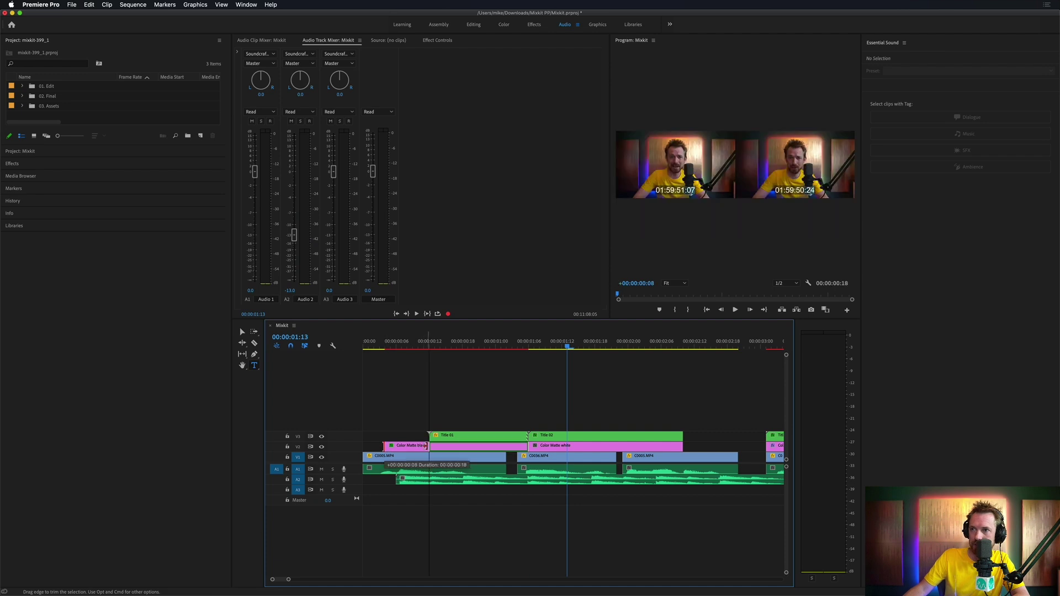
drag(399, 356, 400, 356)
key(Home)
key(space)
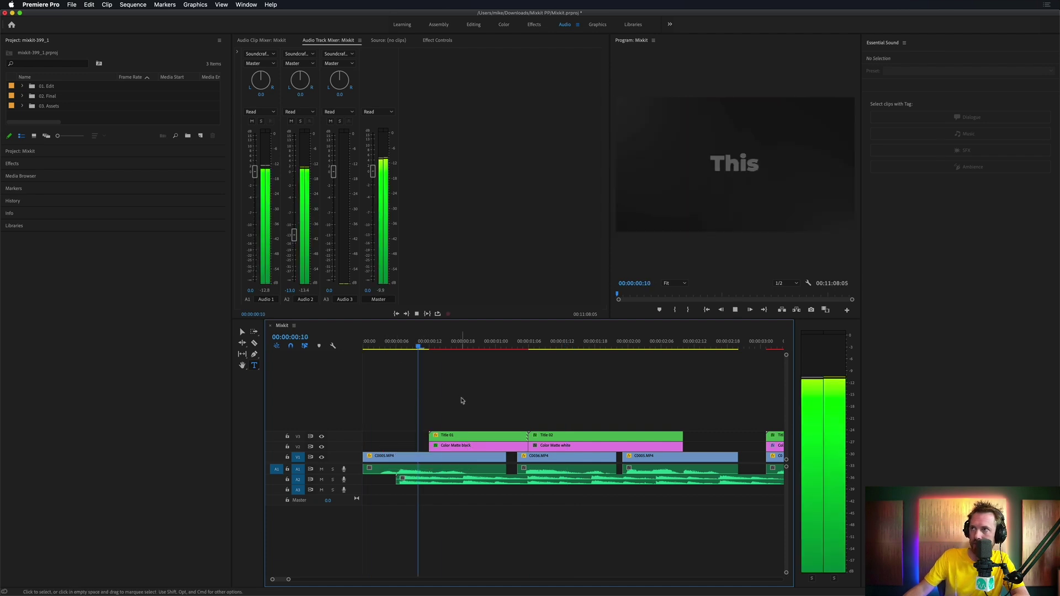
key(space)
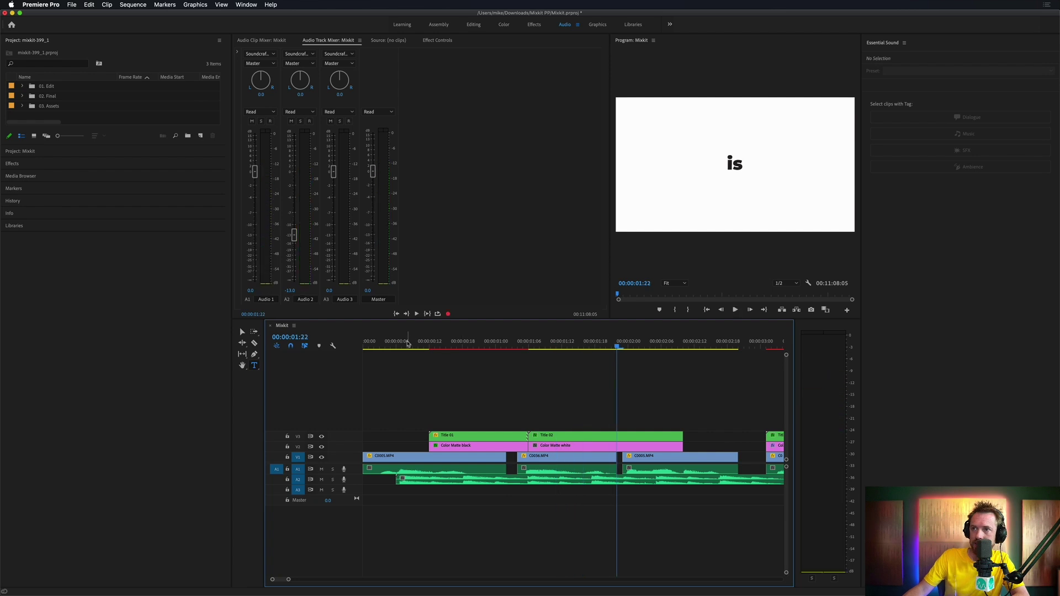
click(369, 351)
key(space)
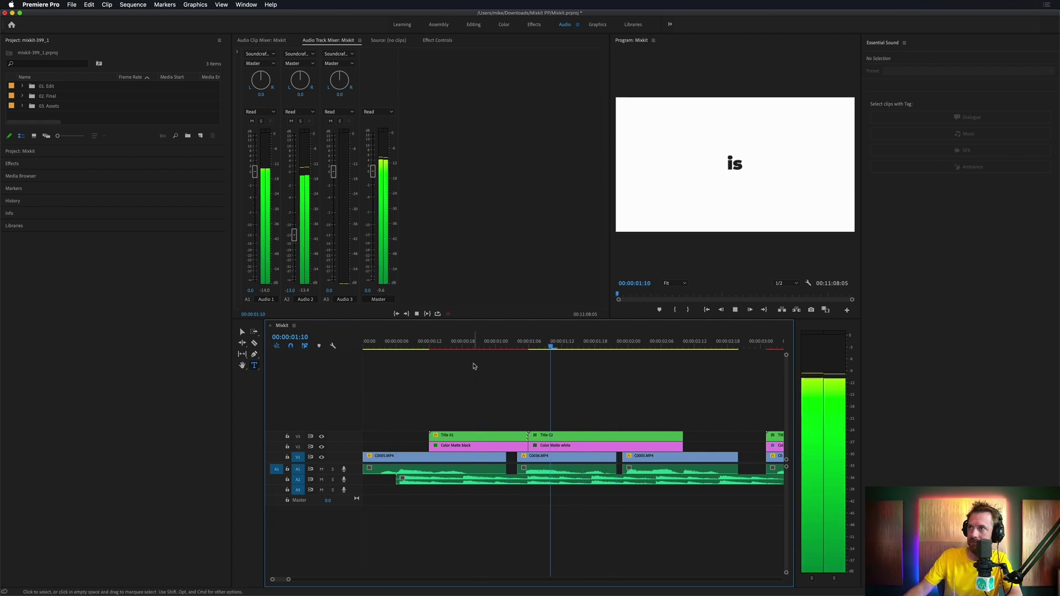
key(space)
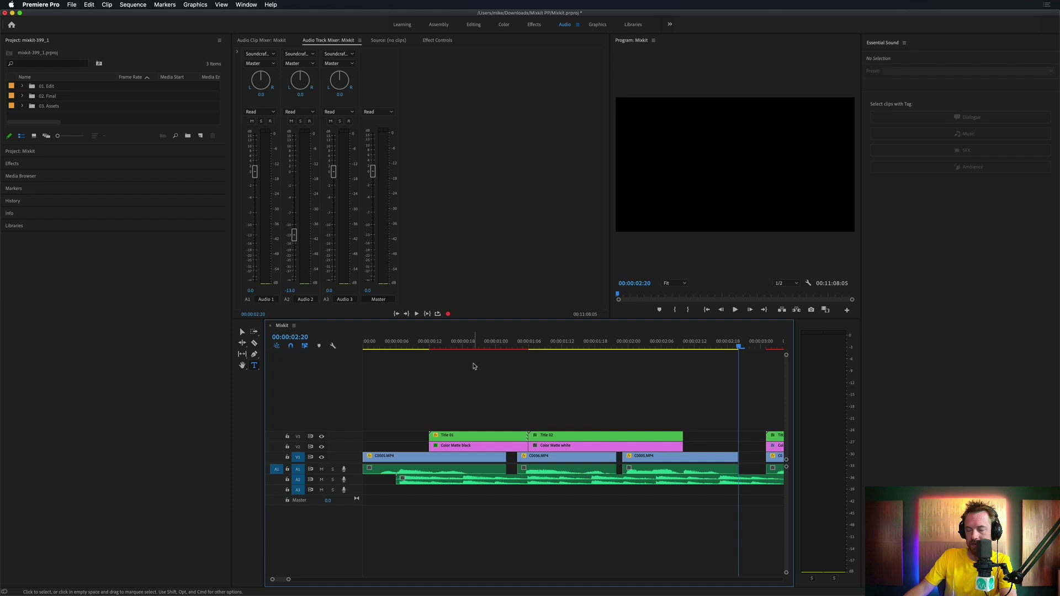
- Shorten Title 02 and the white colour matte to end near two seconds
drag(695, 414, 627, 439)
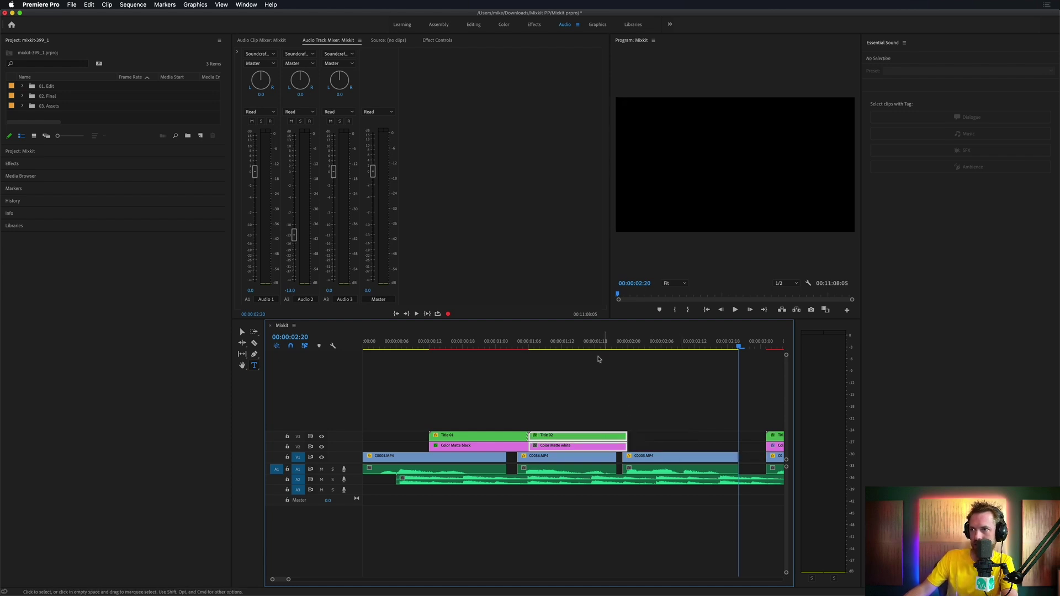
key(Home)
key(space)
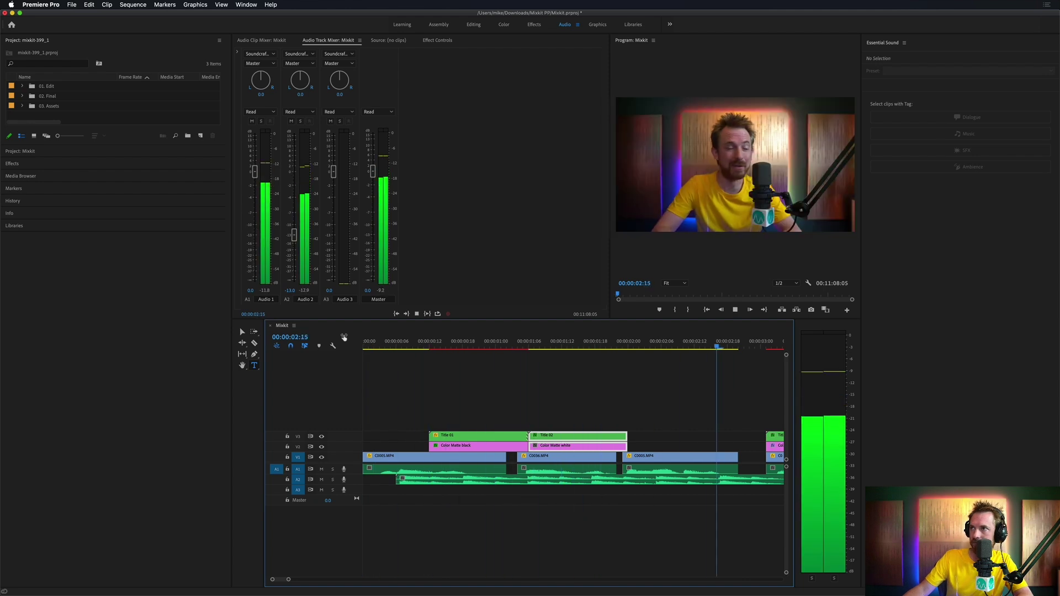
key(space)
key(minus)
key(minus)
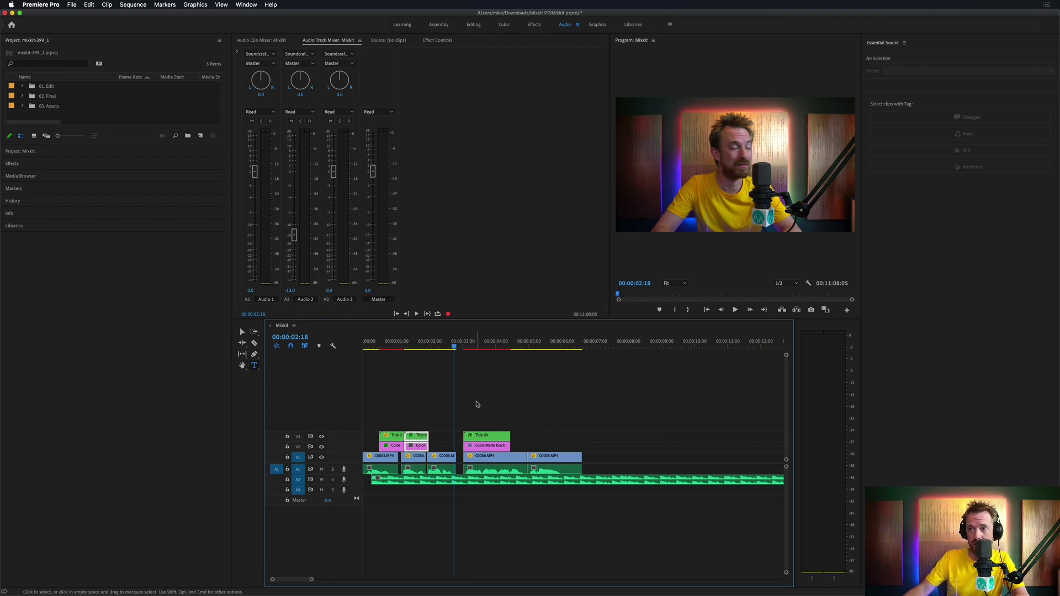
- Add the VU needle clip from Finder to track V4 and slide it later
key(super+Tab)
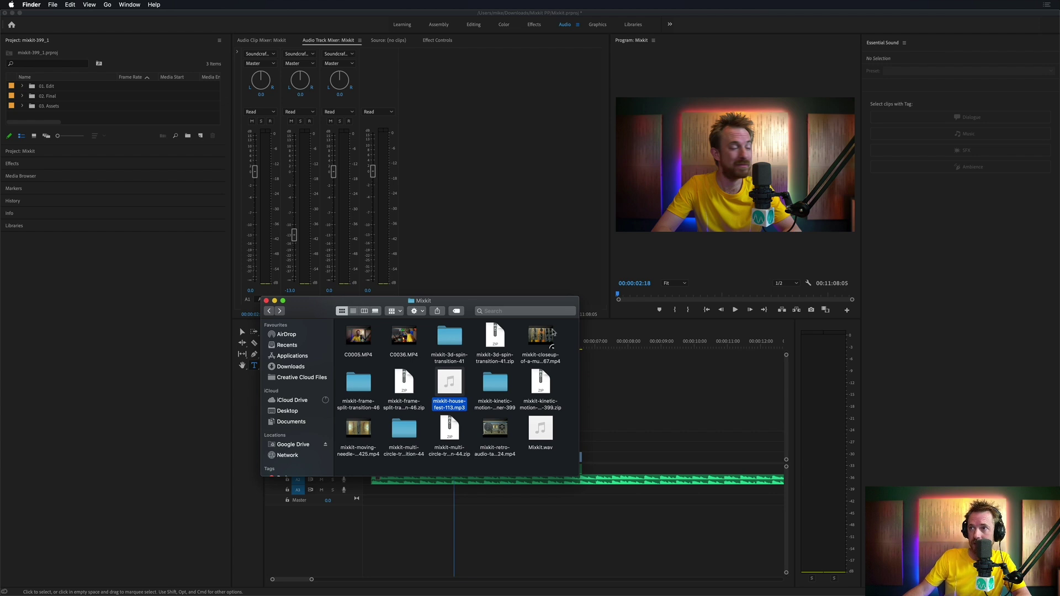
drag(358, 431, 457, 430)
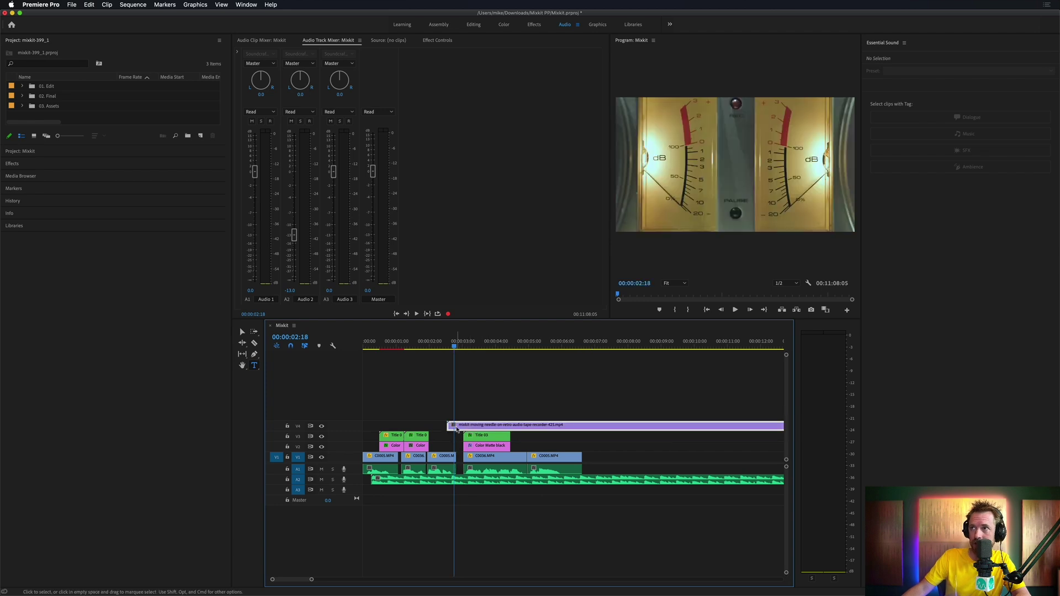
key(space)
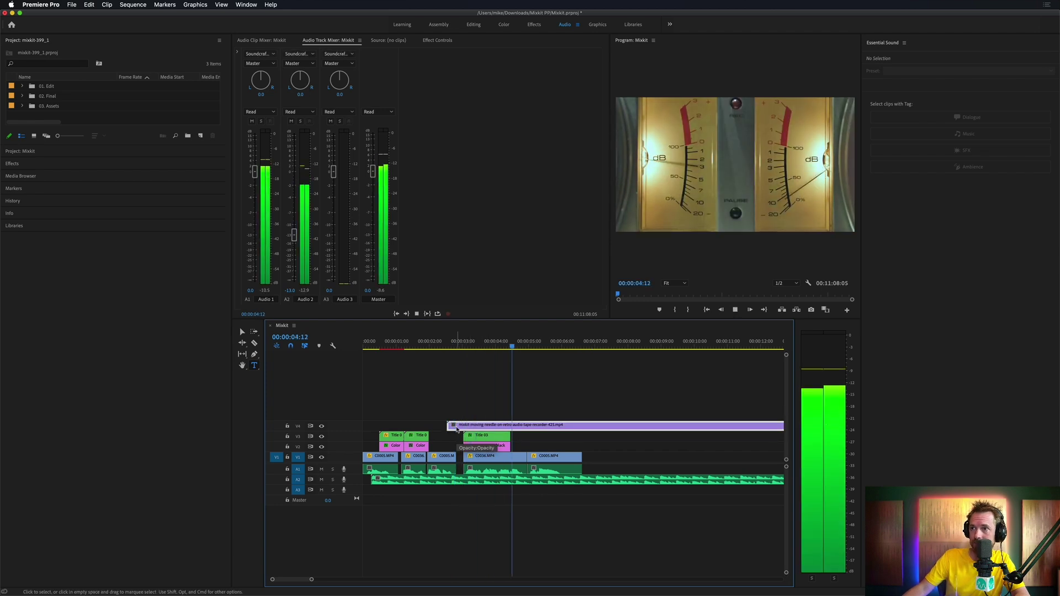
mouse_move(457, 430)
mouse_down()
mouse_move(510, 425)
mouse_move(509, 414)
mouse_move(475, 427)
mouse_up()
- Nudge the needle clip slightly later to start near 00:00:03:01
click(428, 341)
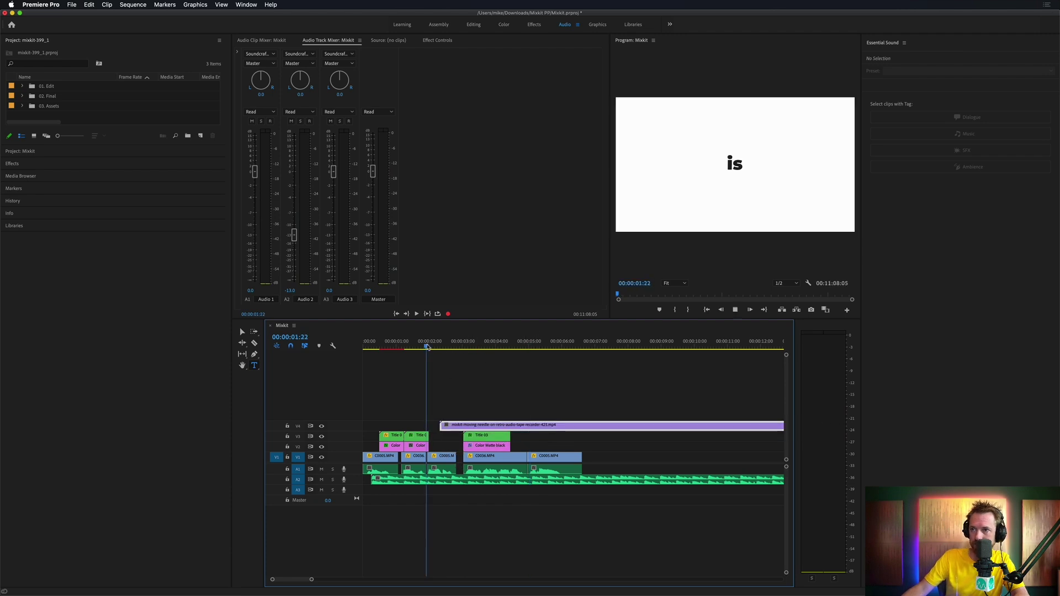
key(space)
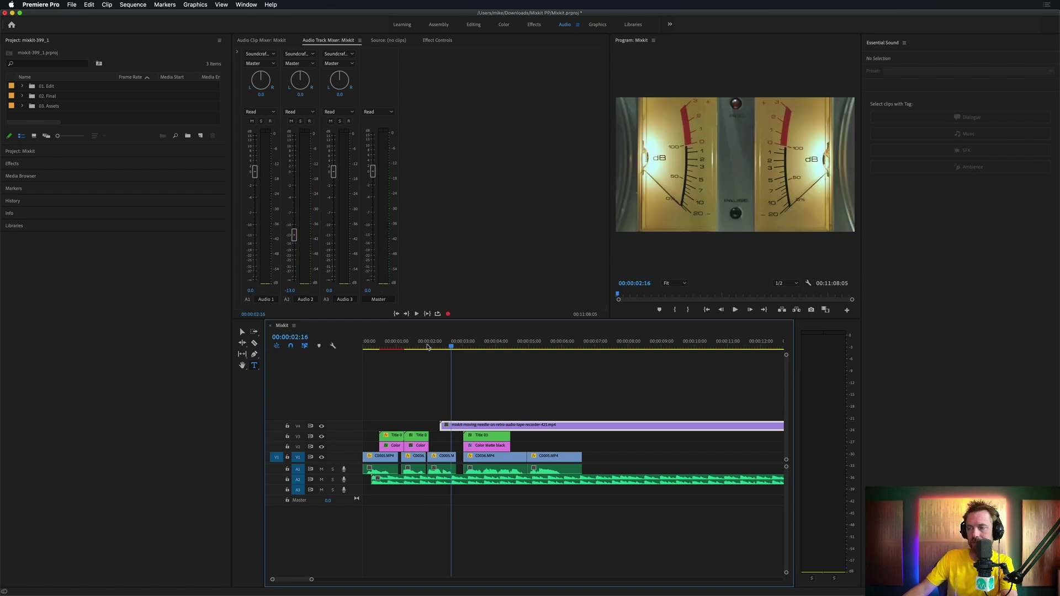
key(=)
drag(539, 346, 568, 349)
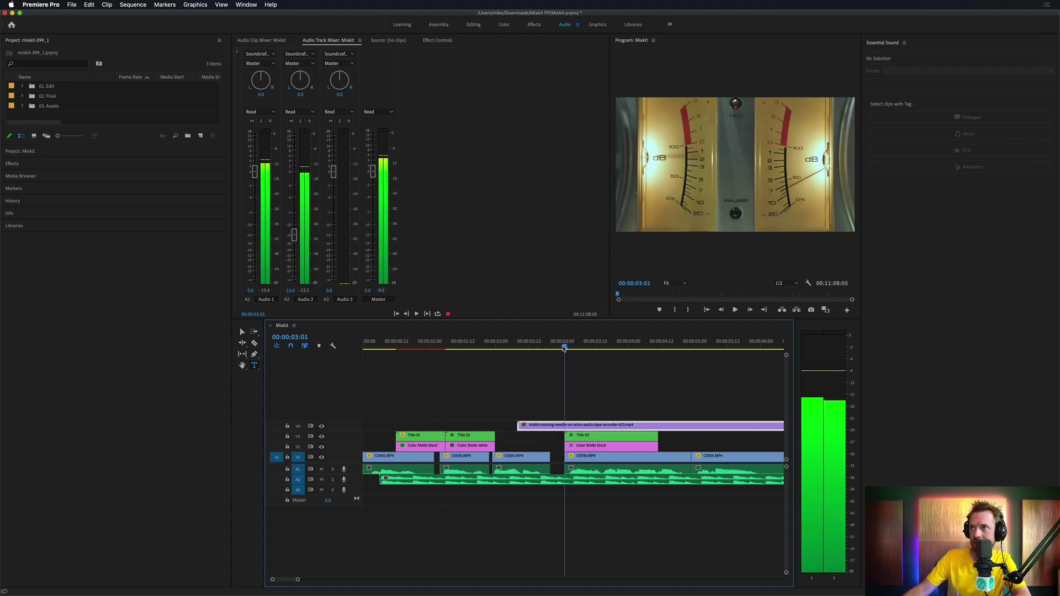
mouse_move(532, 426)
mouse_down()
mouse_move(580, 426)
mouse_move(549, 427)
mouse_up()
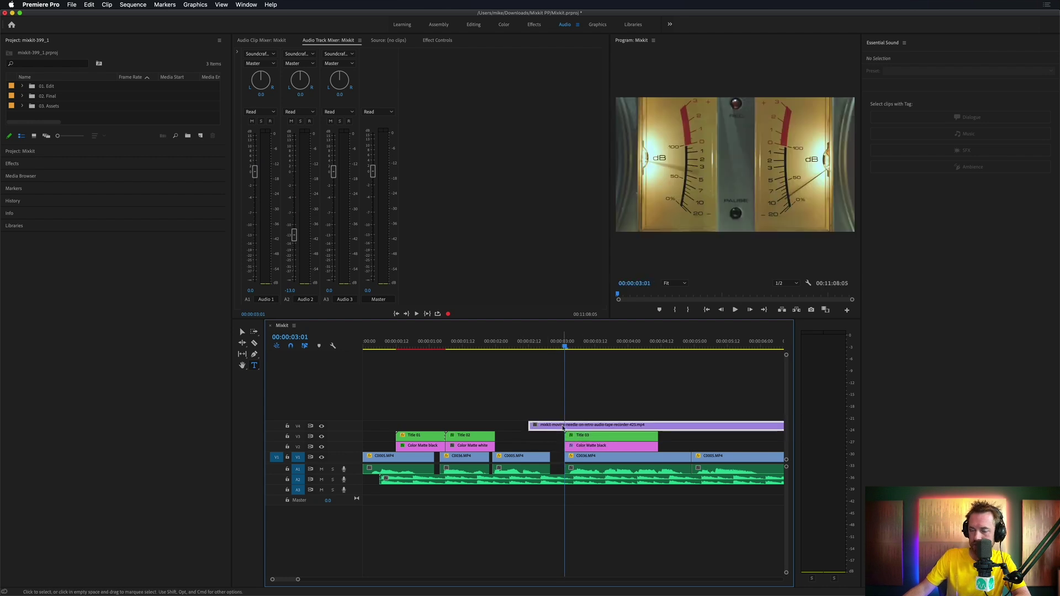
key(super+Tab)
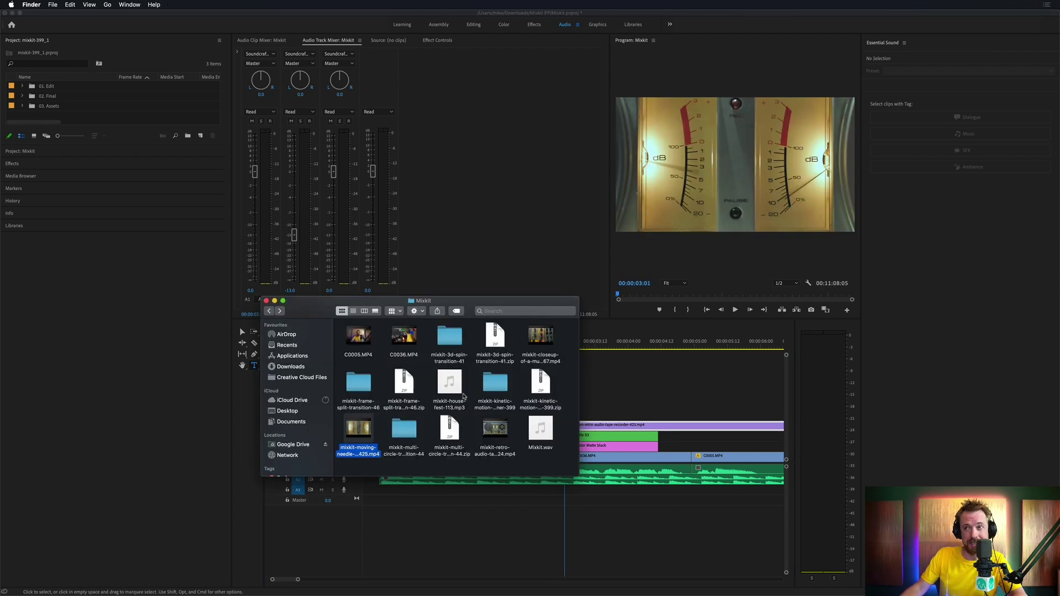
- Open mixkit-41.prproj from the mixkit-3d-spin-transition-41 folder and convert it to the current version
double_click(453, 336)
double_click(408, 339)
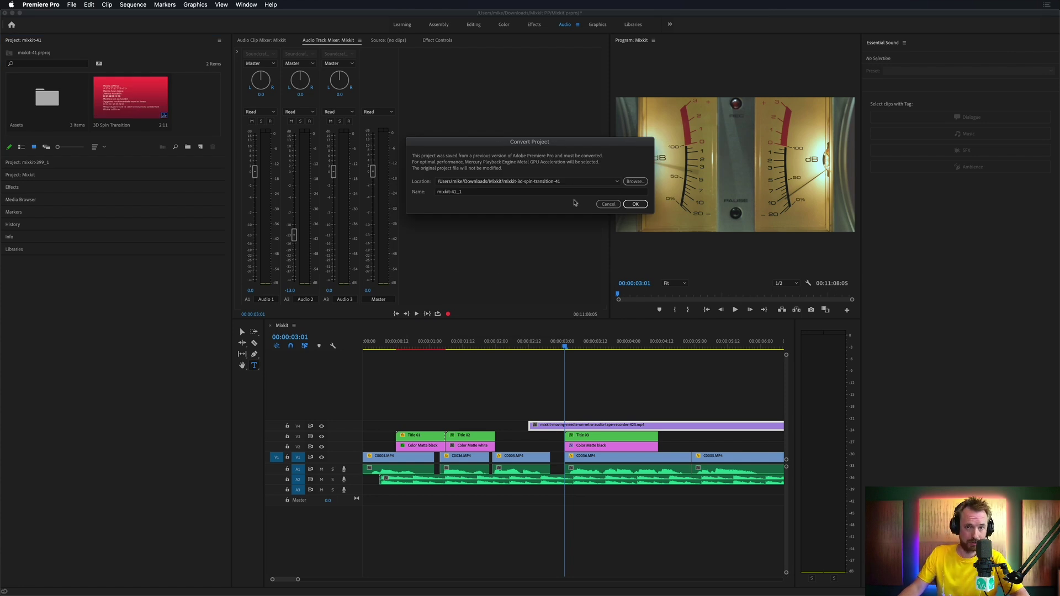
click(635, 204)
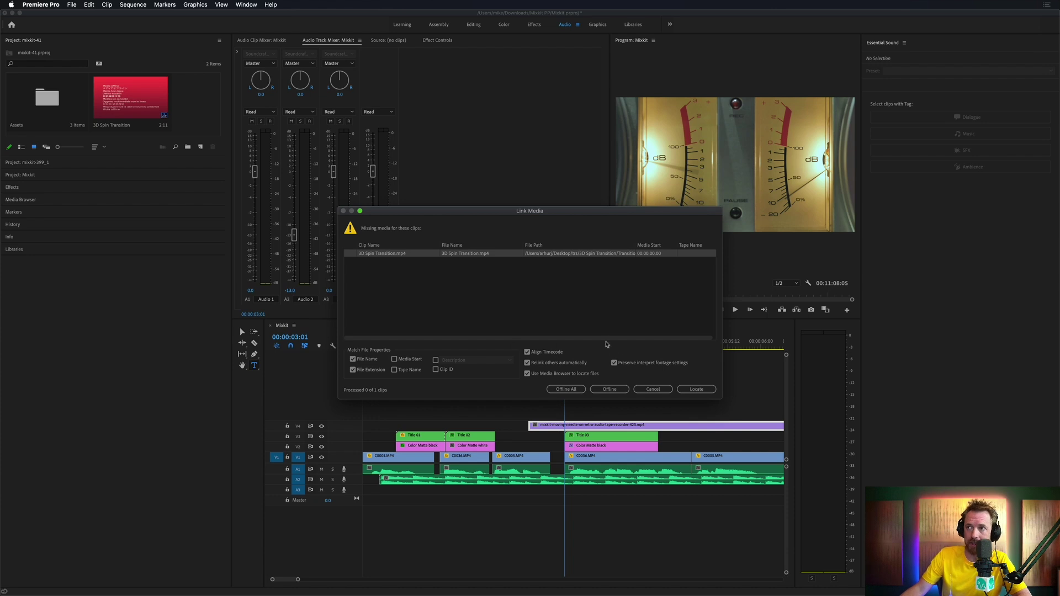
- Relink the missing 3D Spin Transition footage to mixkit-41-preview.mp4
click(696, 389)
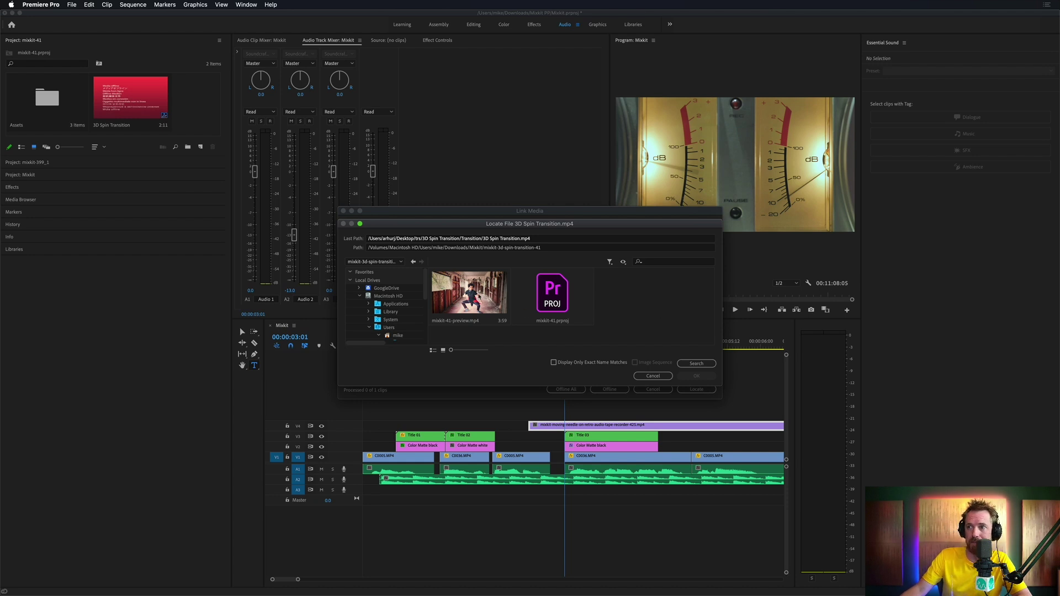
click(506, 301)
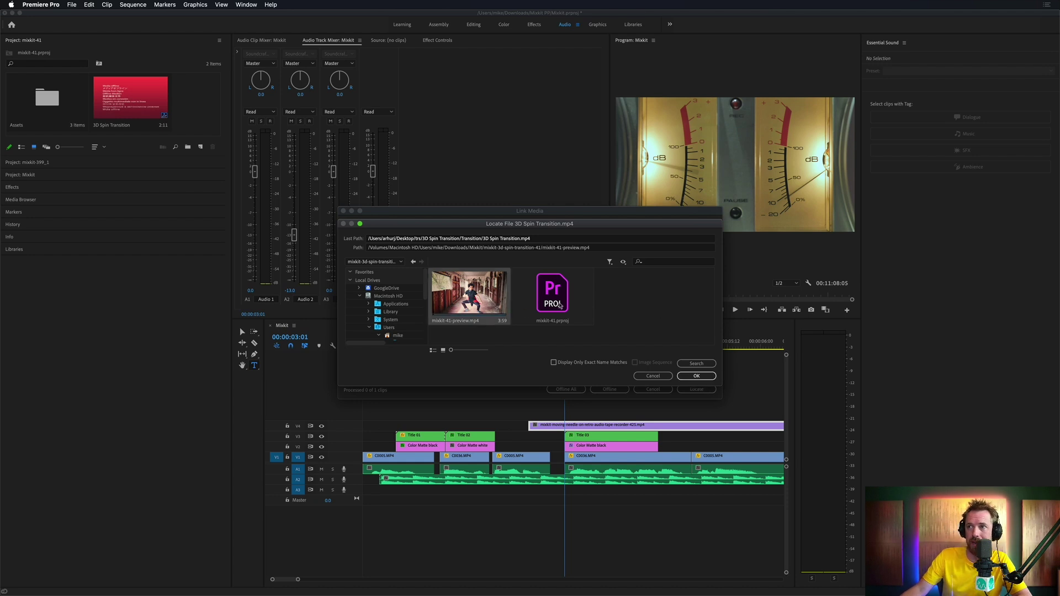
click(697, 376)
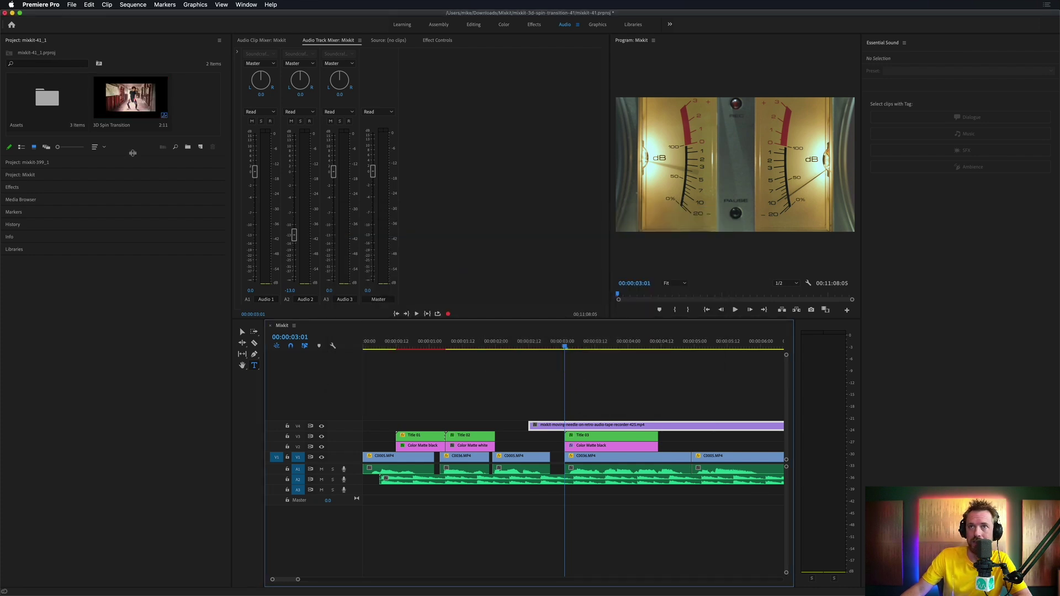
- Open the 3D Spin Transition sequence, then push the Mixkit needle clip later on V4
double_click(149, 101)
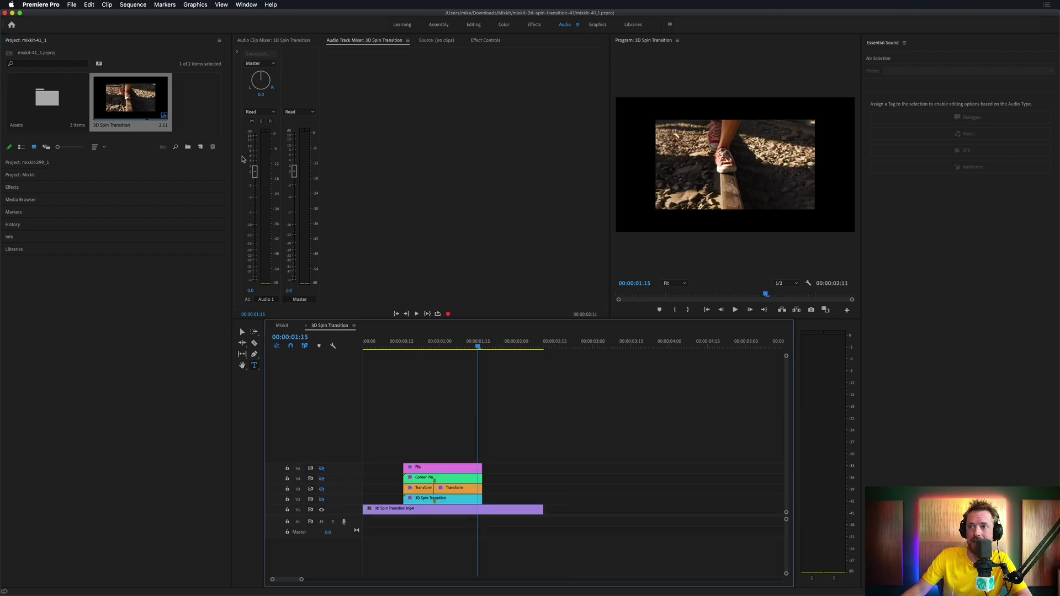
drag(470, 343, 376, 345)
click(282, 326)
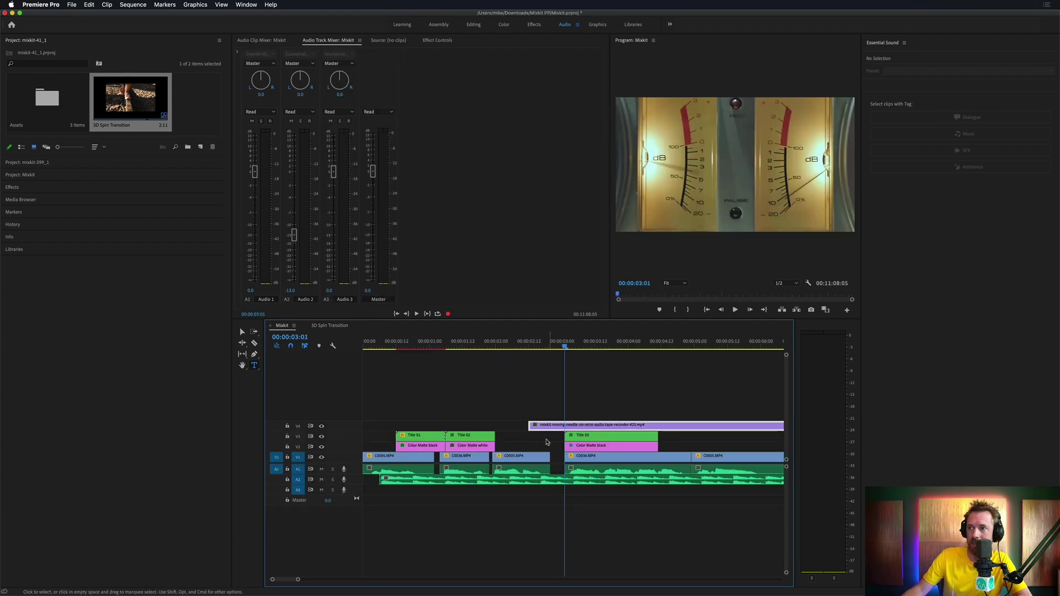
drag(549, 430, 573, 426)
- Bring the stacked Flip, Corner Pin, Transform and 3D Spin clips into Mixkit near 3 s
click(329, 327)
drag(396, 430, 518, 505)
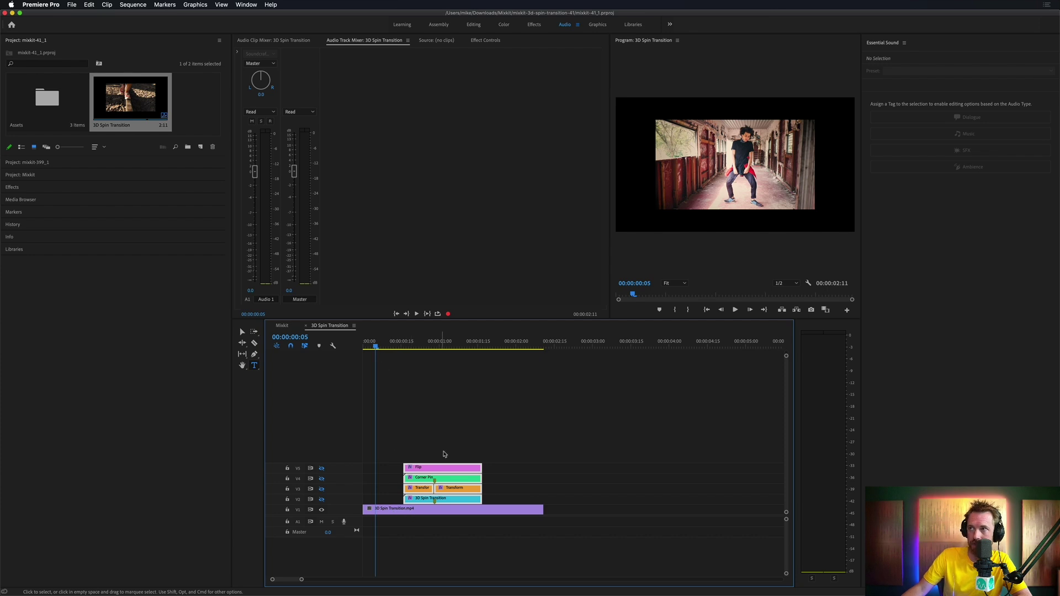
drag(424, 465, 283, 327)
drag(370, 353, 706, 435)
key(minus)
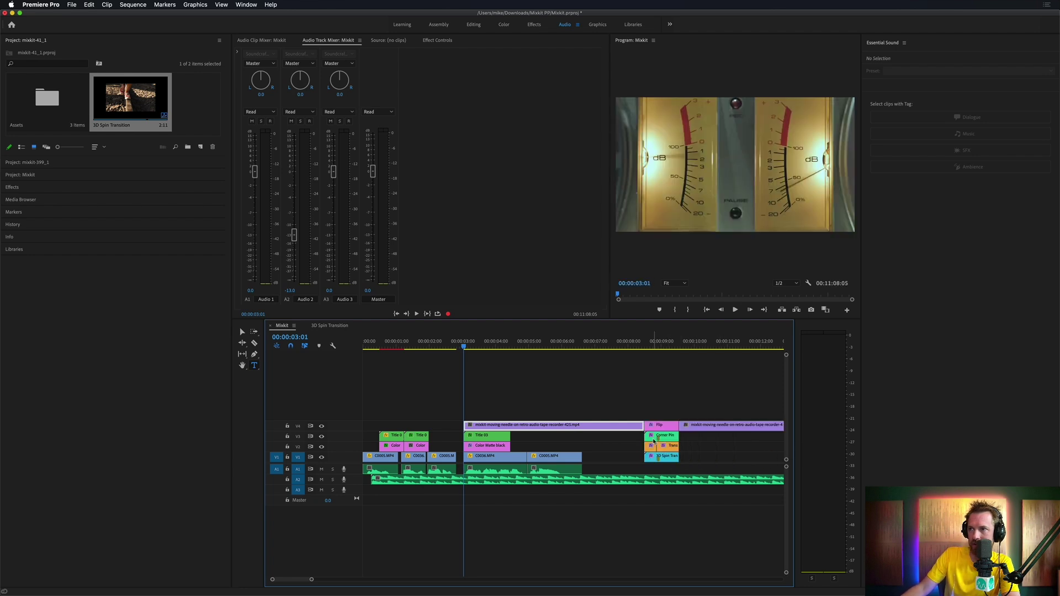
drag(648, 406, 464, 385)
click(659, 397)
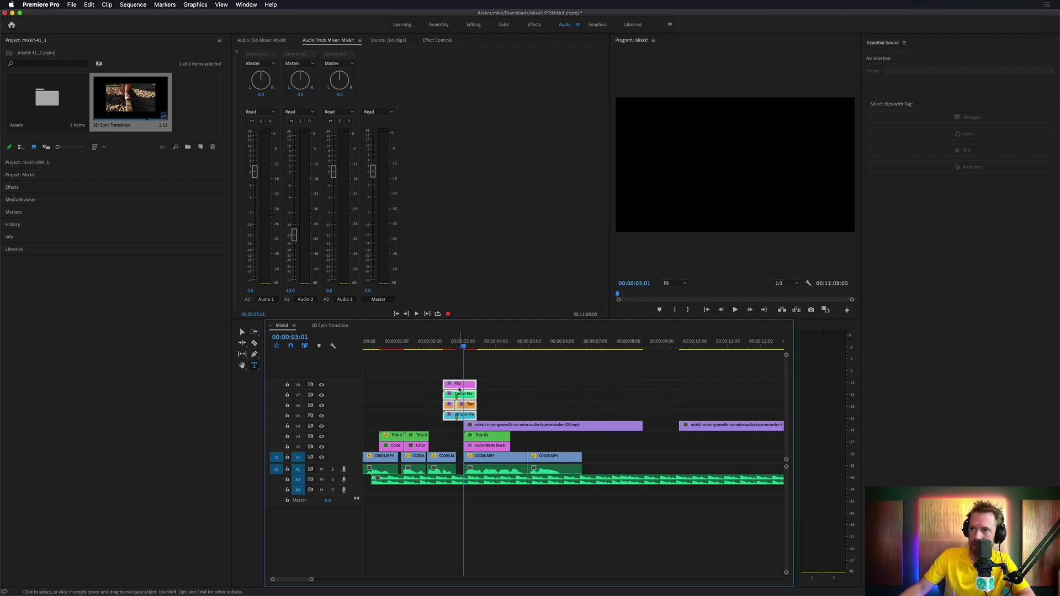
- Slide the needle clip earlier so it sits beneath the transition stack
key(=)
key(=)
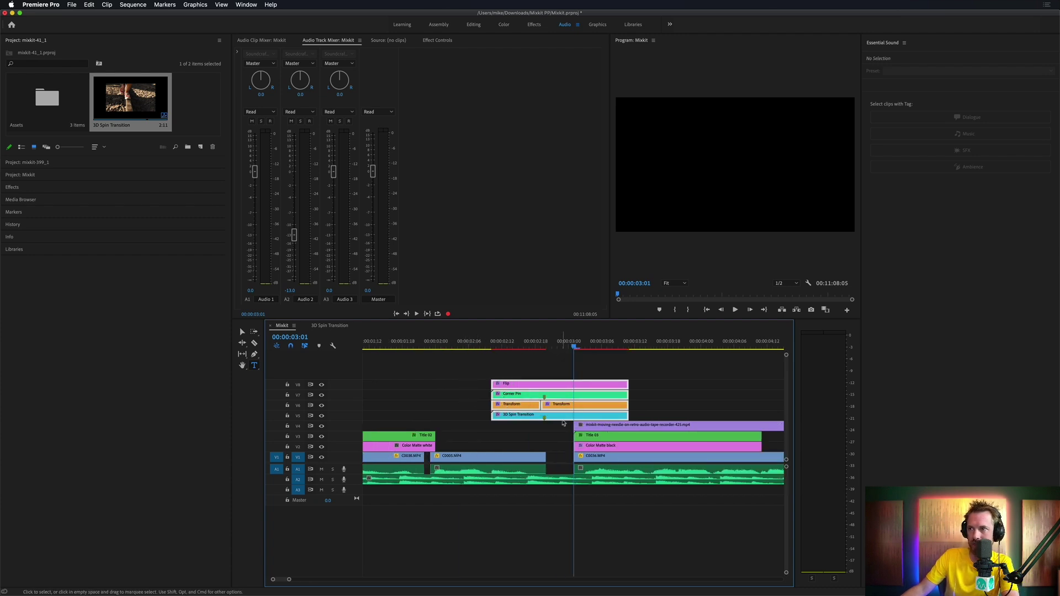
drag(595, 426, 572, 430)
click(419, 346)
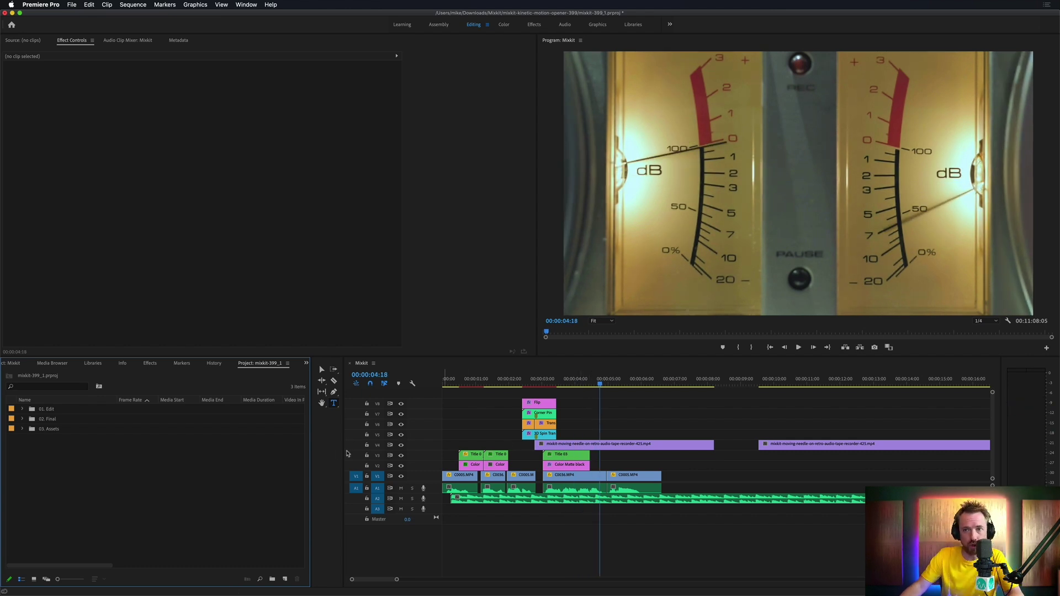
- In Finder, open mixkit-46.prproj from the mixkit-frame-split-transition-46 folder
key(super+Tab)
click(269, 311)
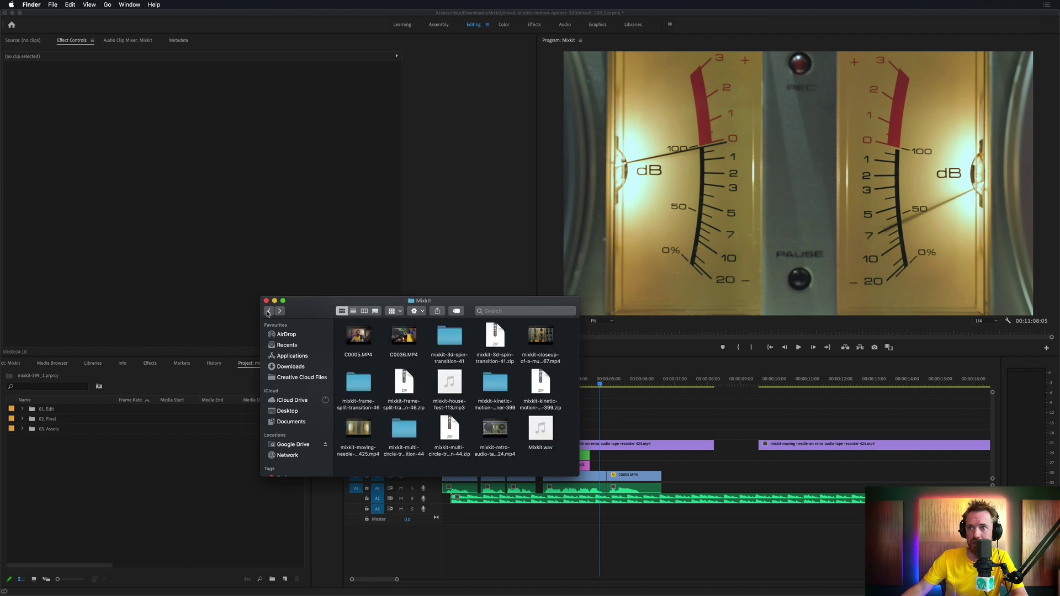
double_click(362, 391)
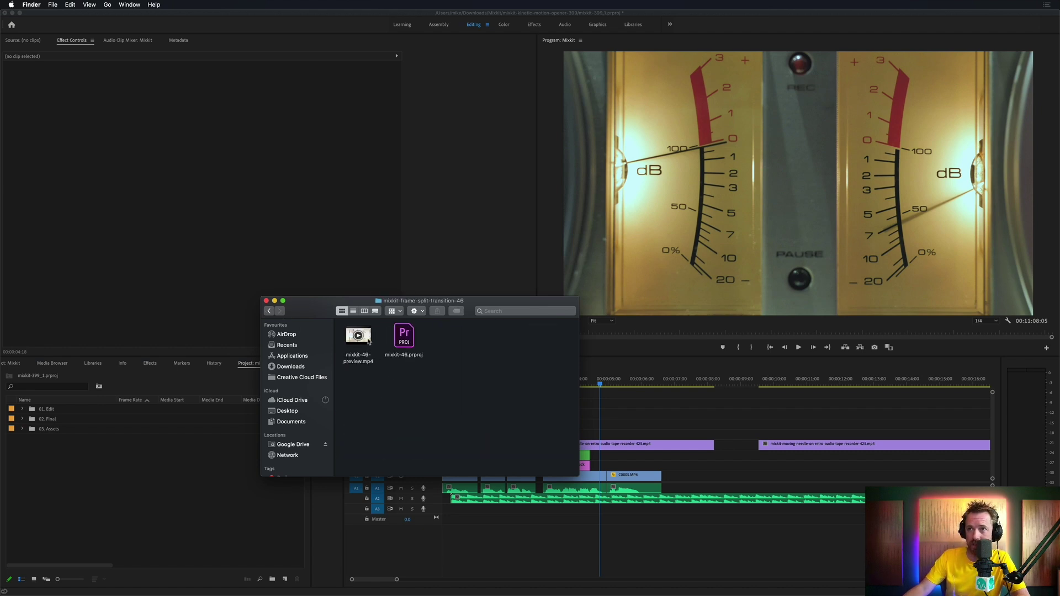
double_click(404, 337)
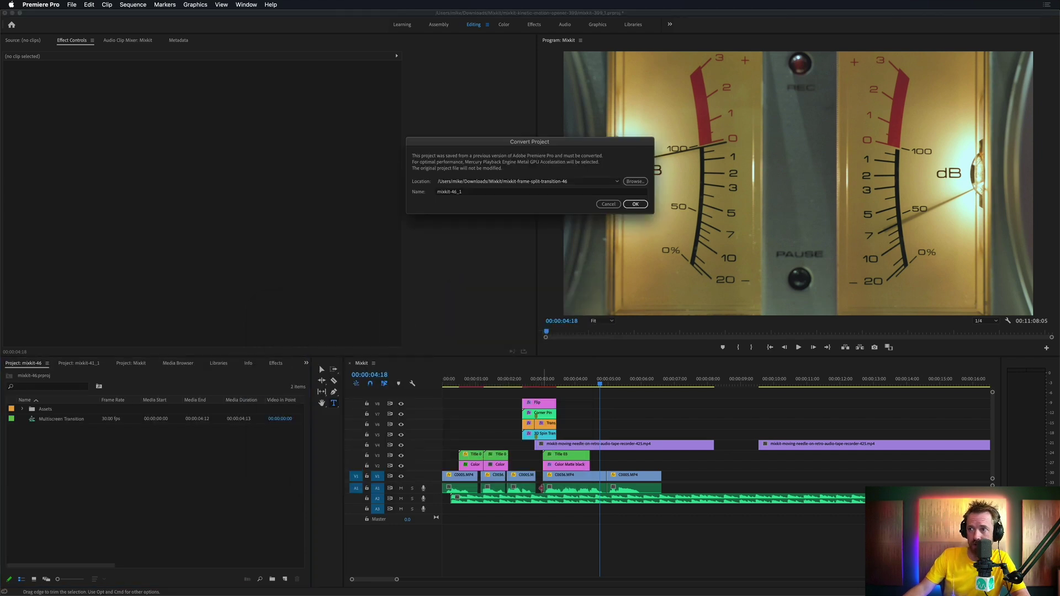
- Convert the project and relink its Multiscreen Transition footage to mixkit-46-preview.mp4
click(636, 204)
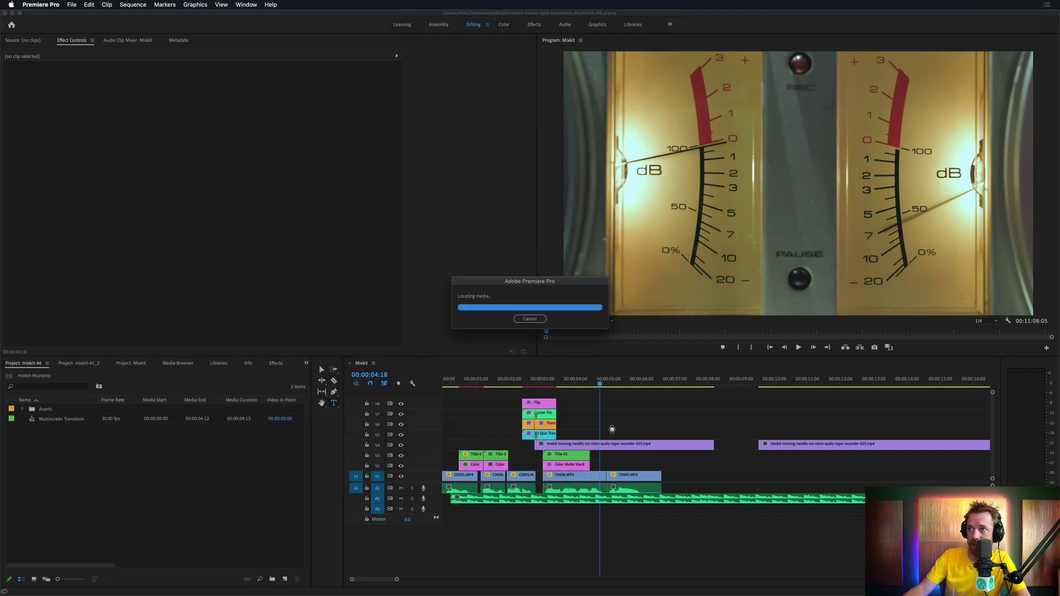
key(Return)
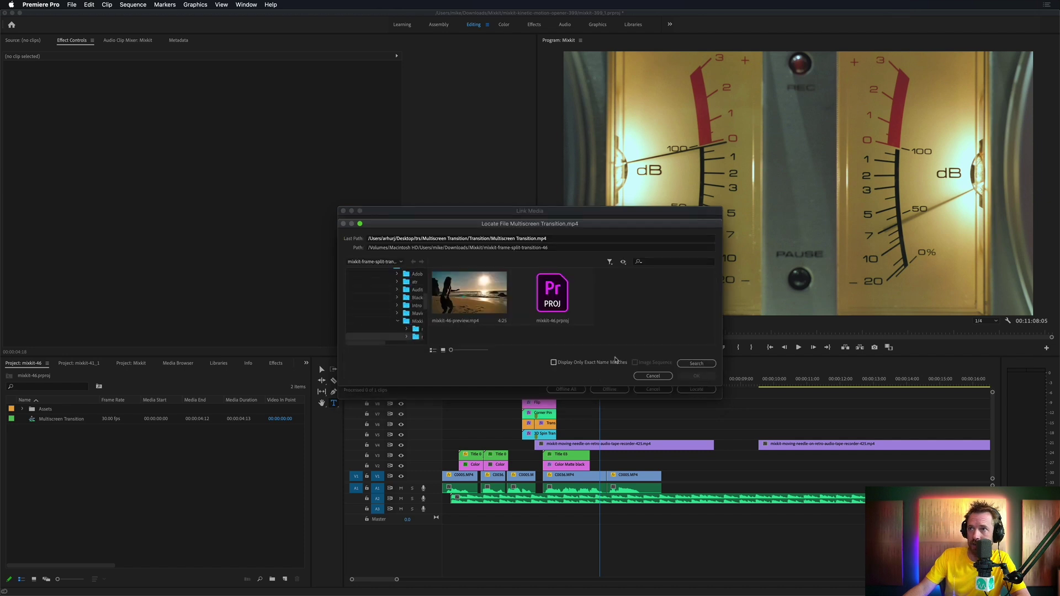
click(474, 305)
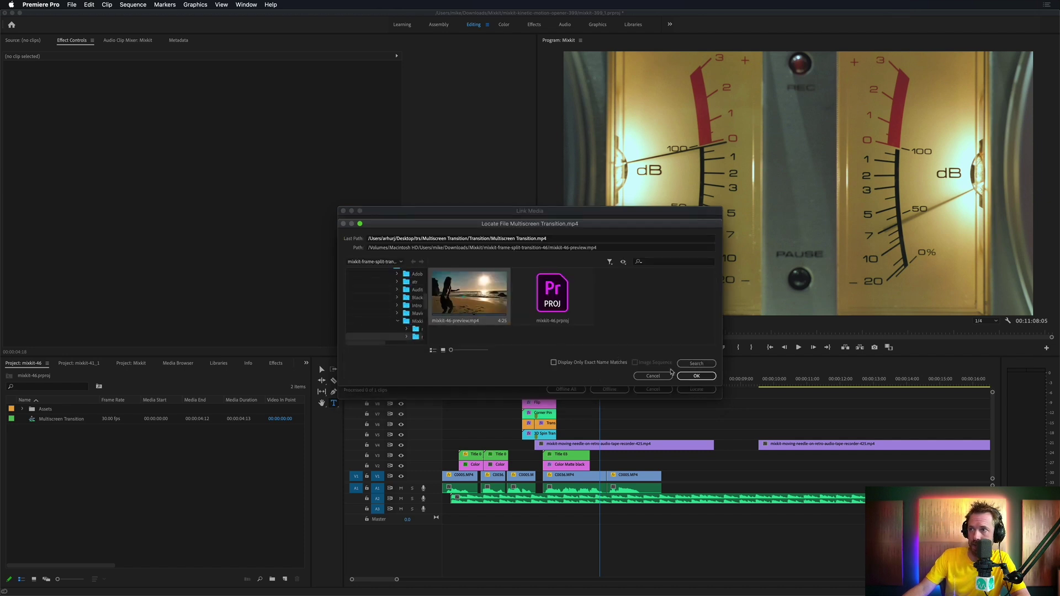
click(696, 376)
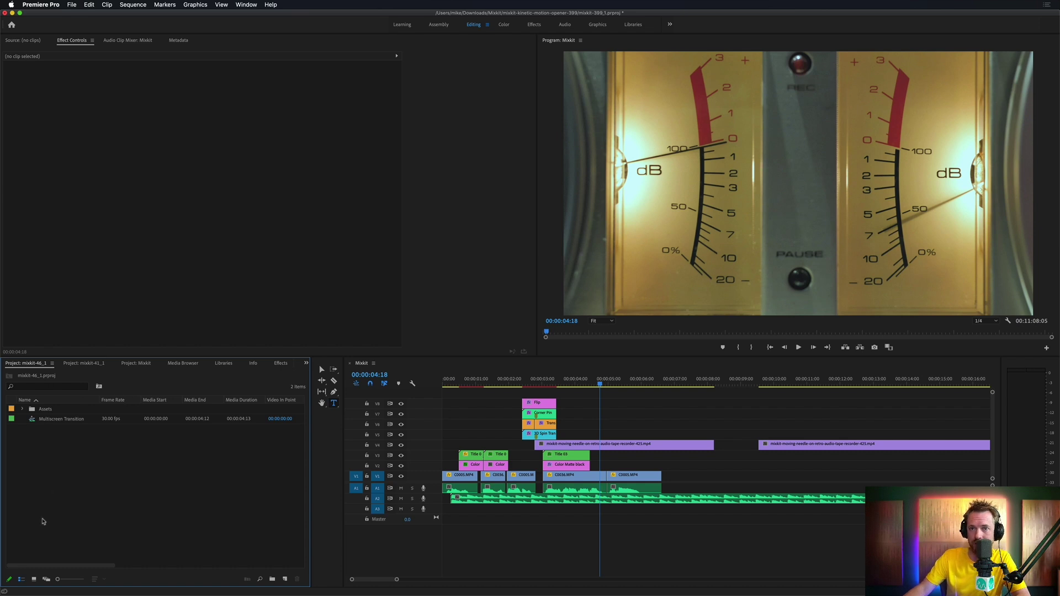
- Place the Flip, Transform and Multiscreen clips on V5–V7 after the spin transition
drag(584, 464, 540, 465)
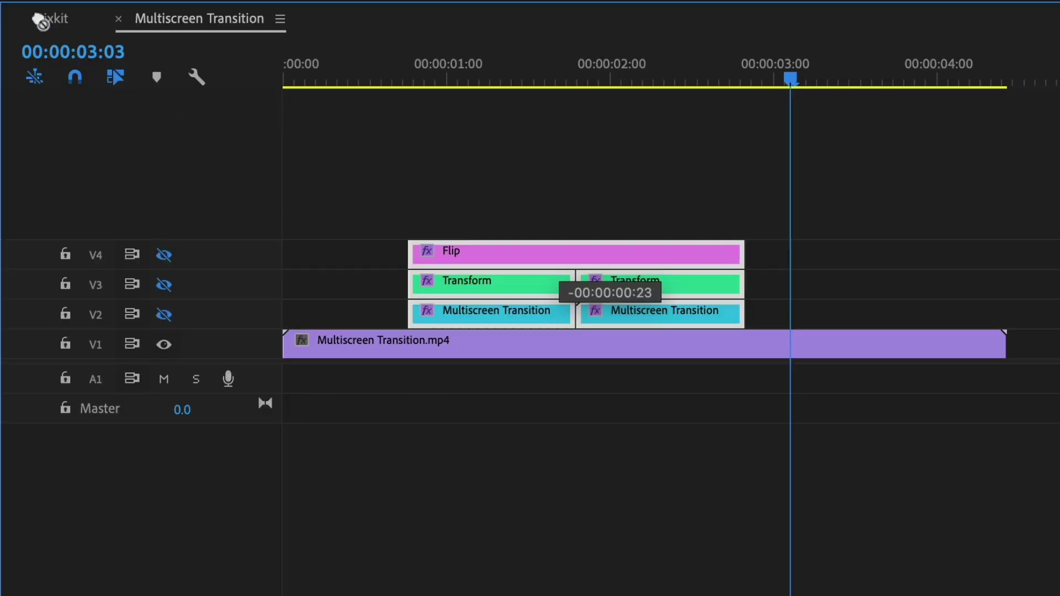
click(357, 364)
drag(41, 23, 710, 177)
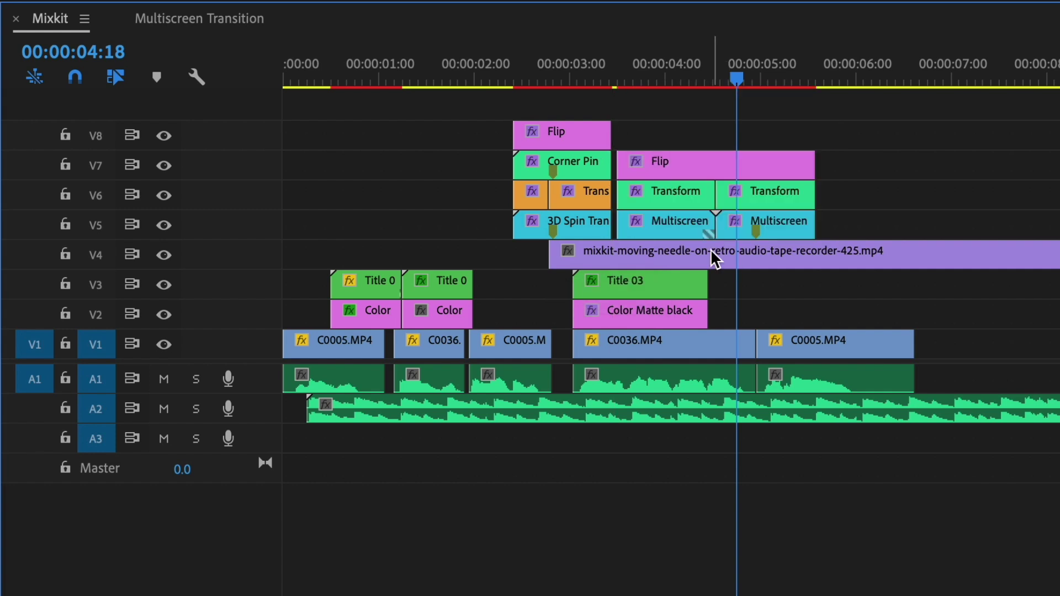
- Cut the V4 needle clip at the transition and delete its right-hand piece
key(c)
click(716, 253)
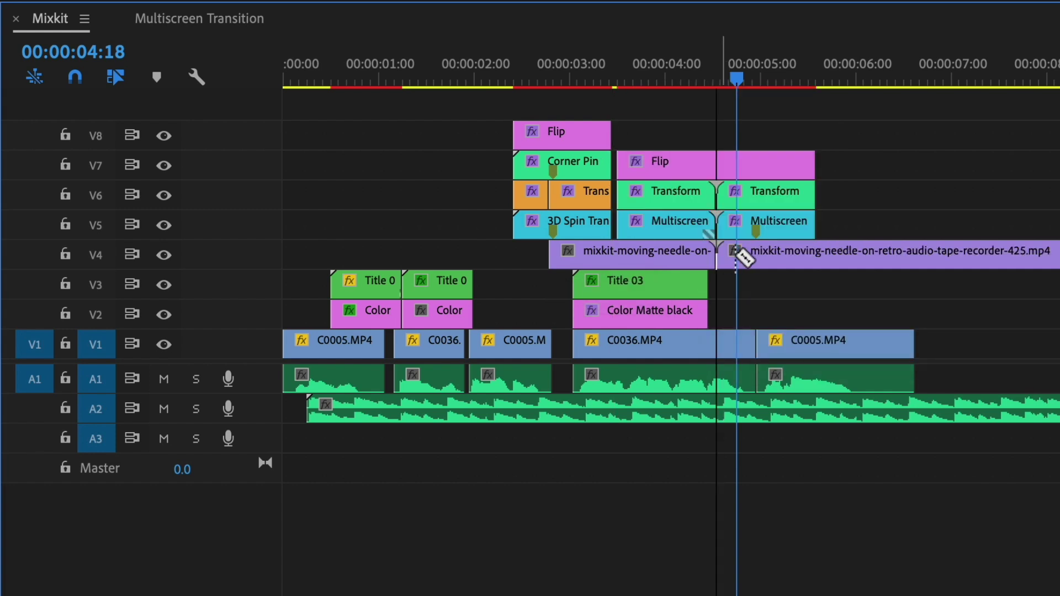
key(v)
click(753, 254)
key(Delete)
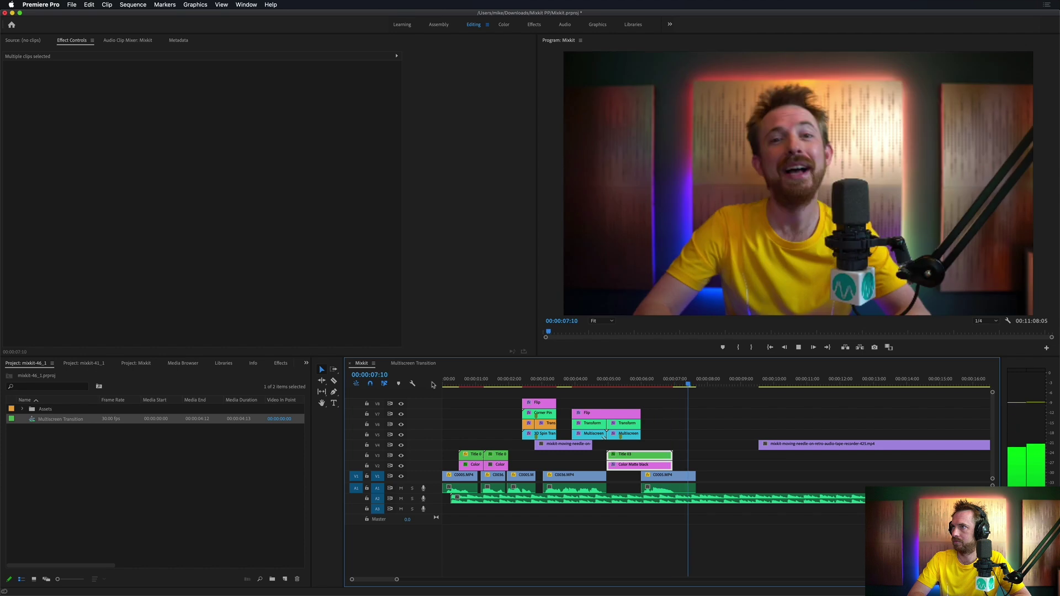
key(space)
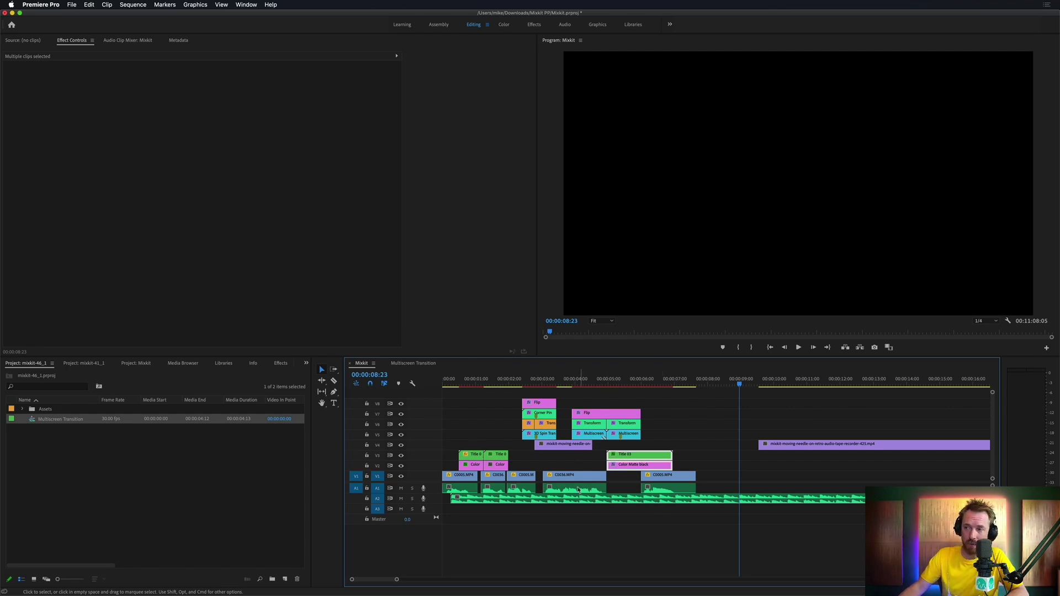
drag(579, 490, 619, 516)
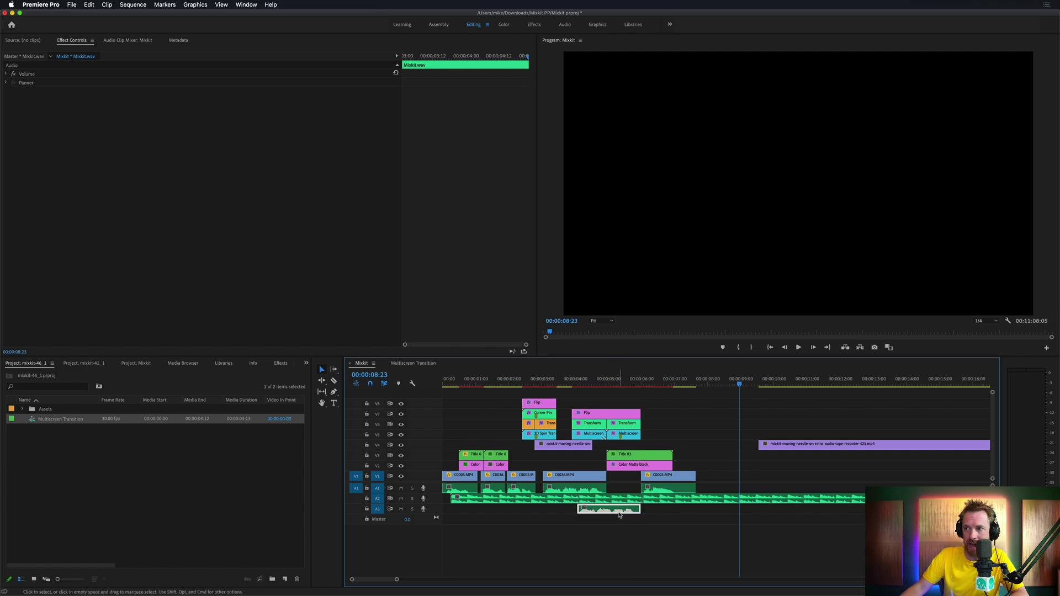
click(563, 385)
key(space)
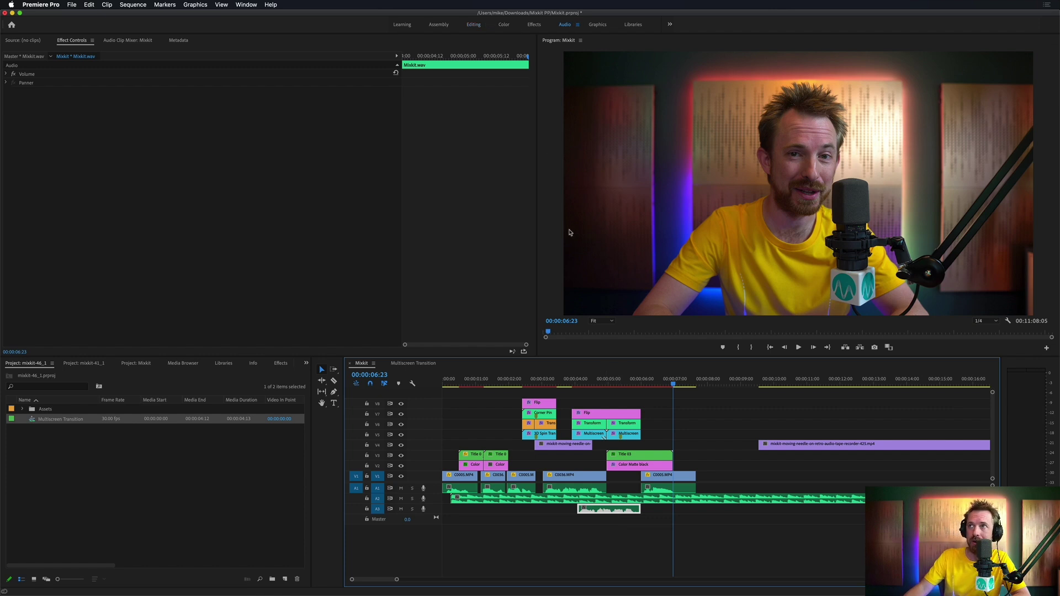
- In the Audio workspace, add a Modulation > Chorus/Flanger effect to the Audio 3 track
click(564, 25)
click(237, 52)
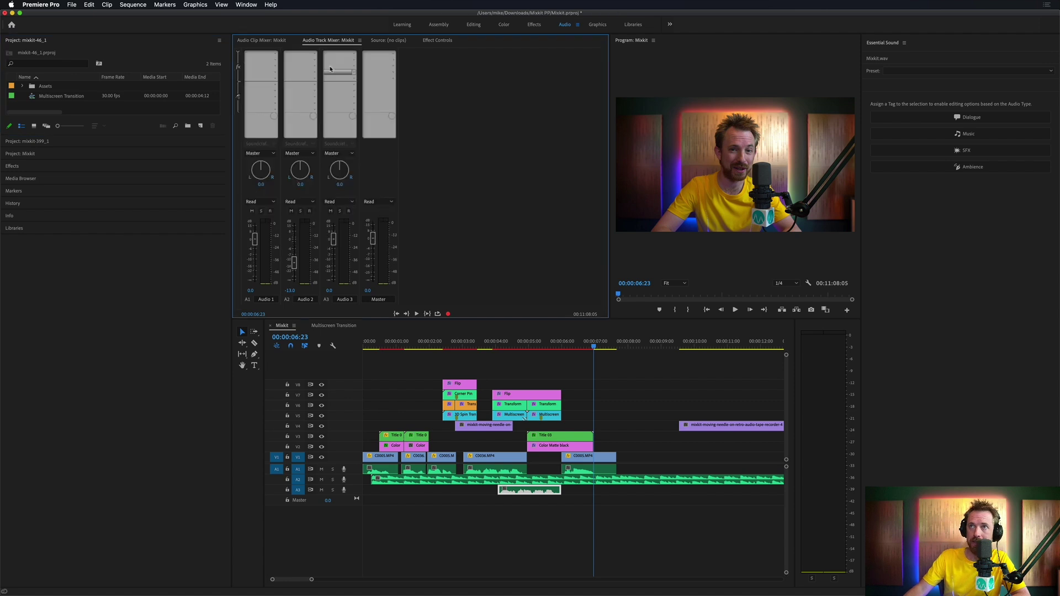
click(354, 55)
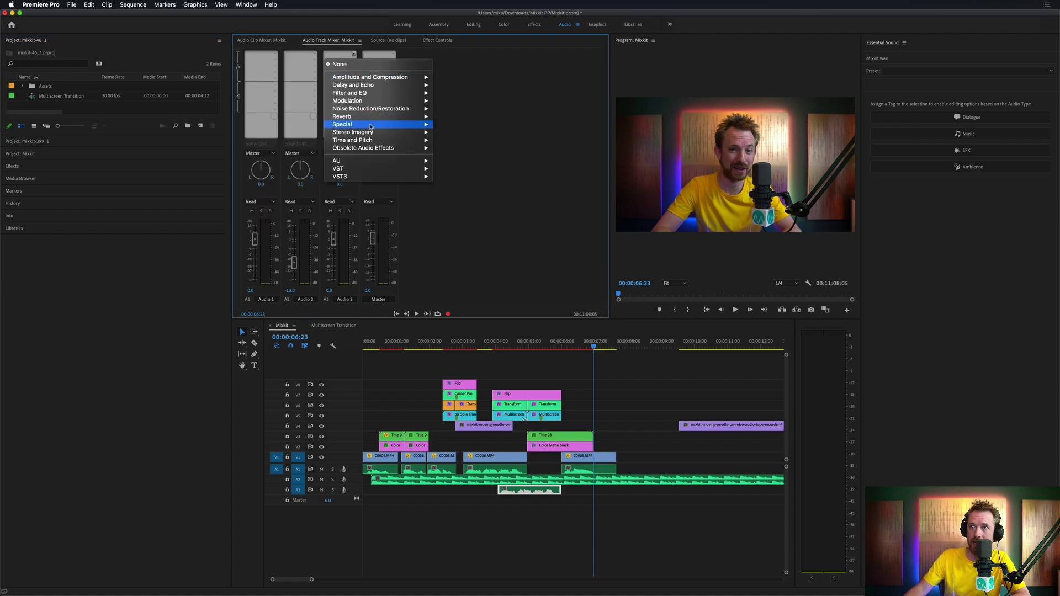
mouse_move(395, 104)
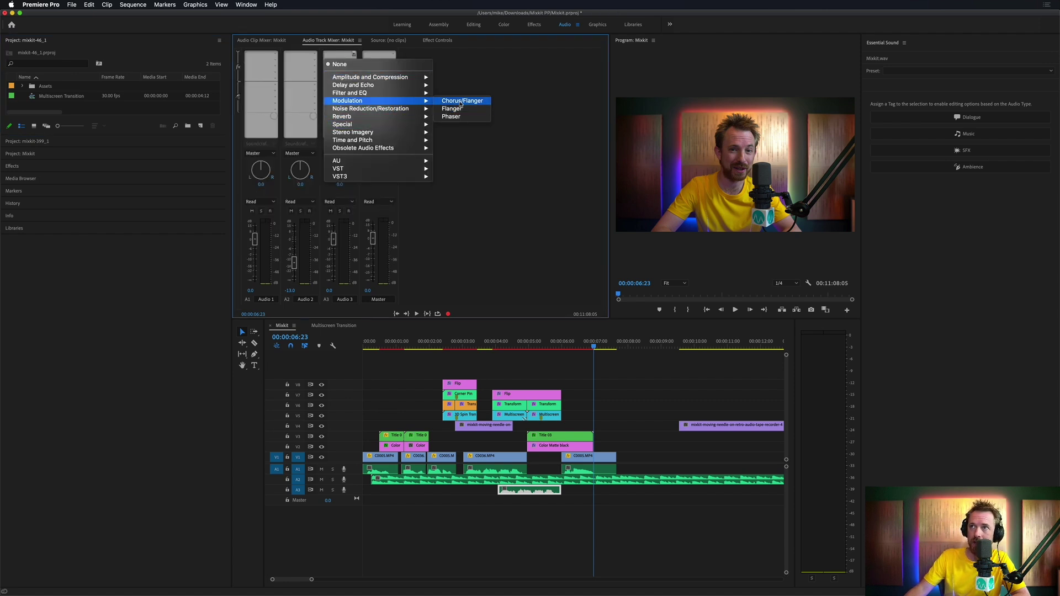
click(703, 181)
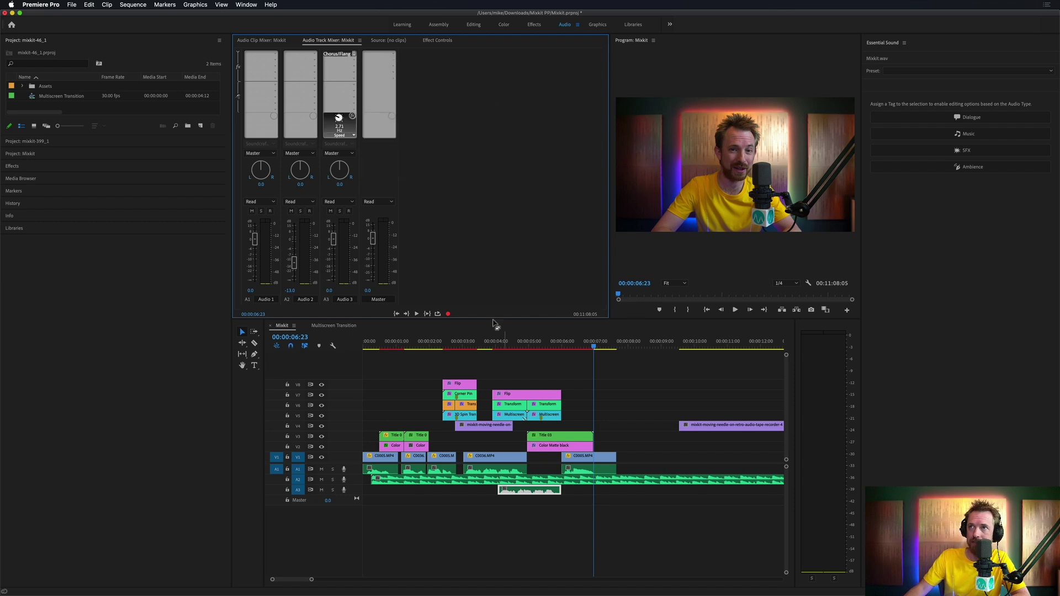
- Set the Chorus/Flanger to the Mild Tension preset and play back from about 3 s
double_click(338, 58)
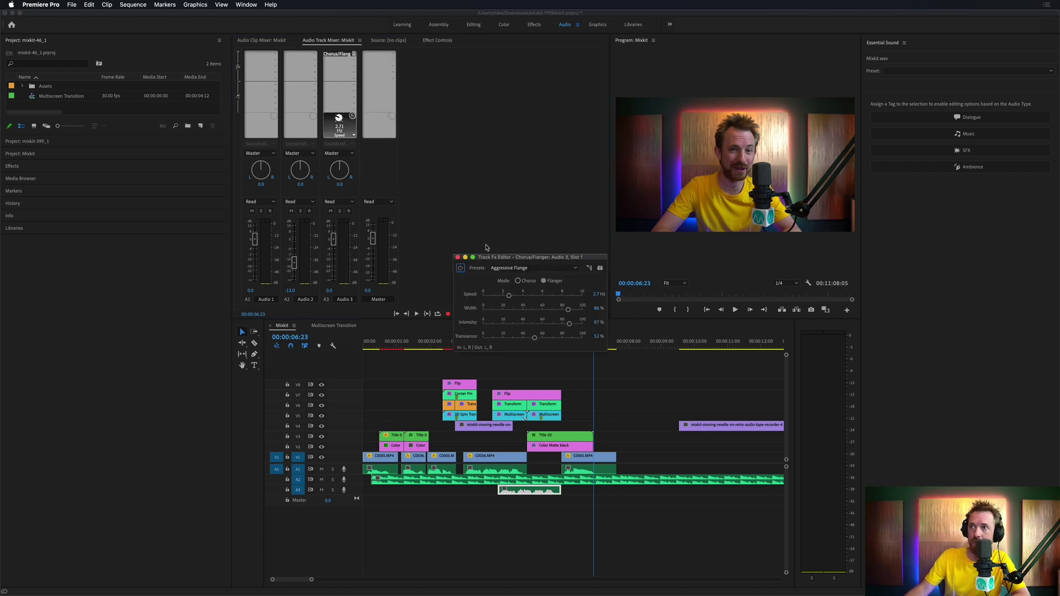
click(533, 269)
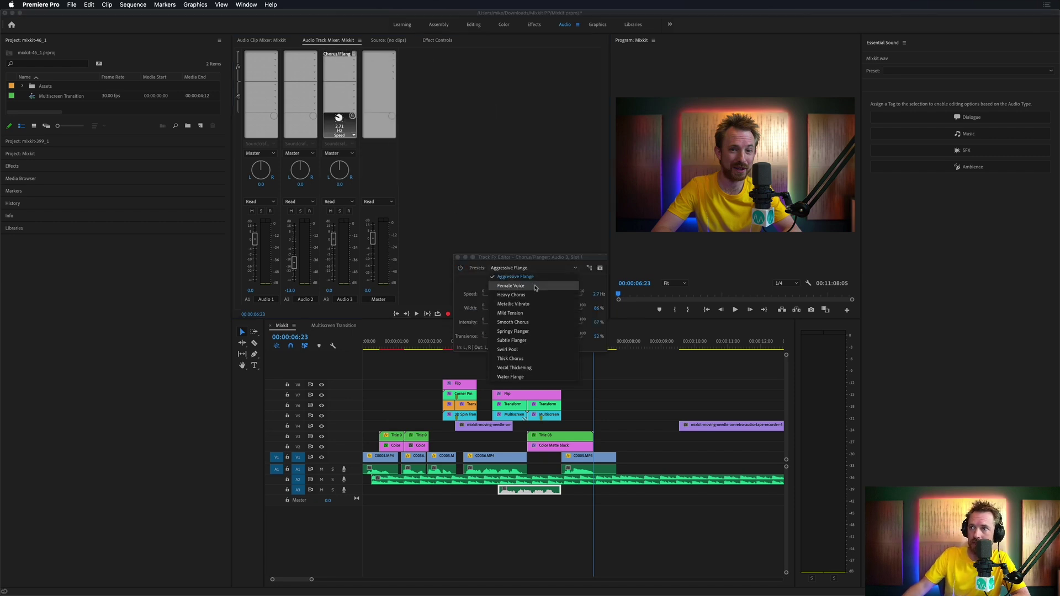
click(535, 314)
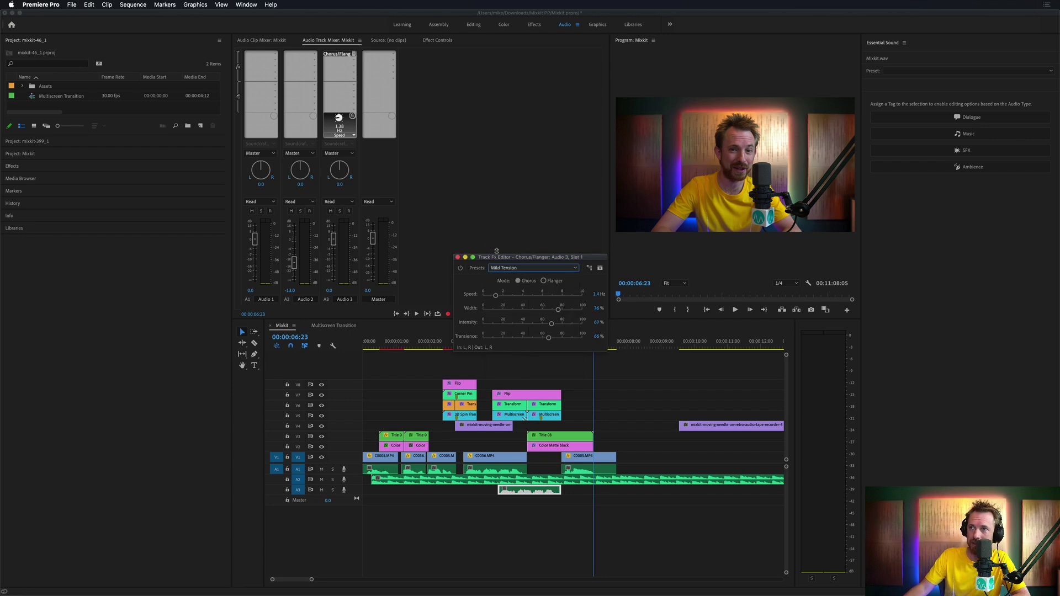
click(458, 257)
click(480, 341)
key(space)
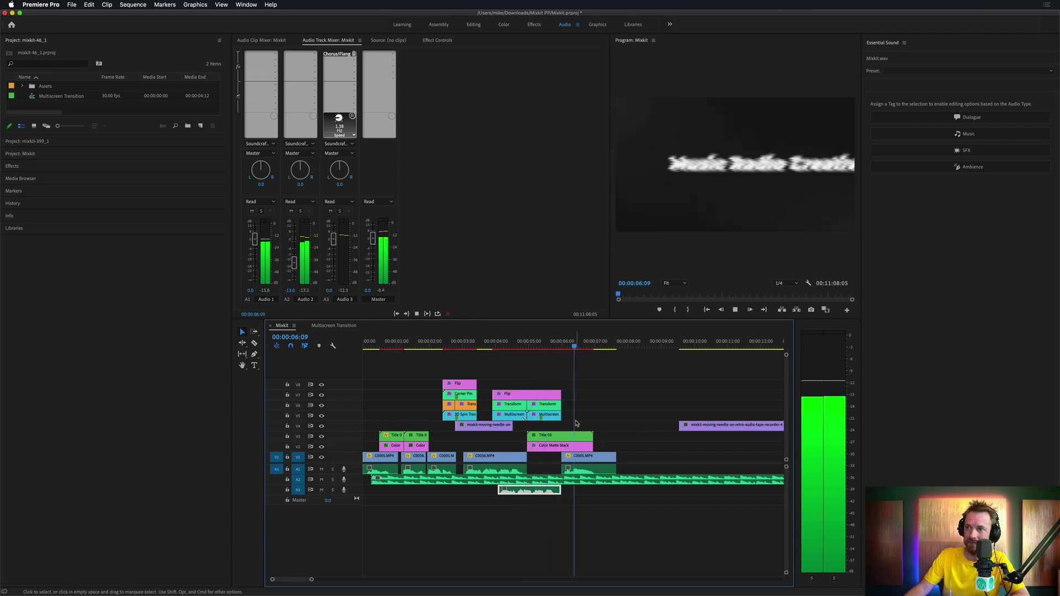
key(space)
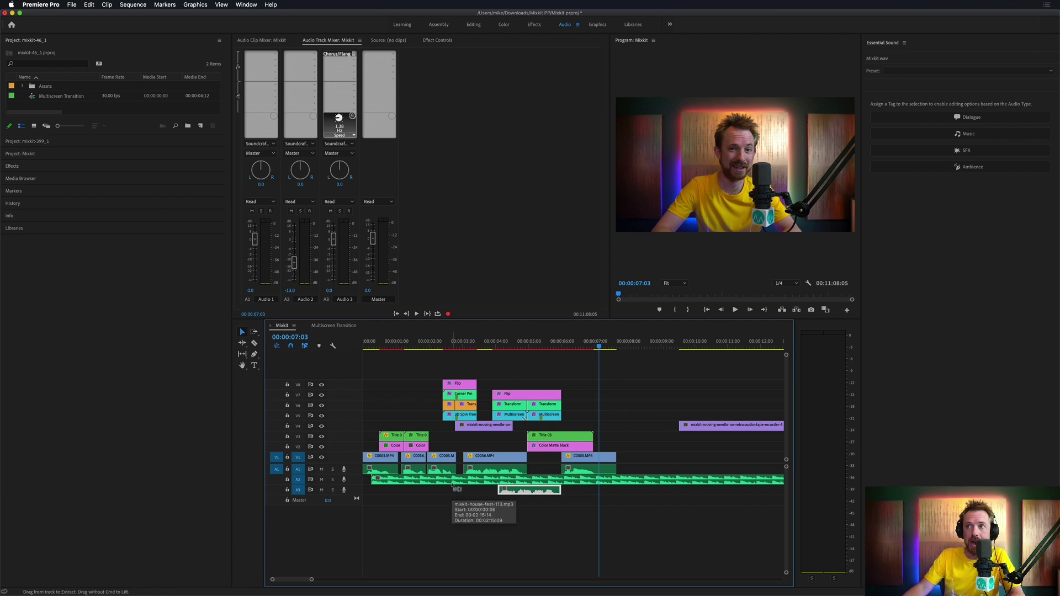
key(super+Tab)
key(super+Tab)
key(super+Tab)
key(super+Tab)
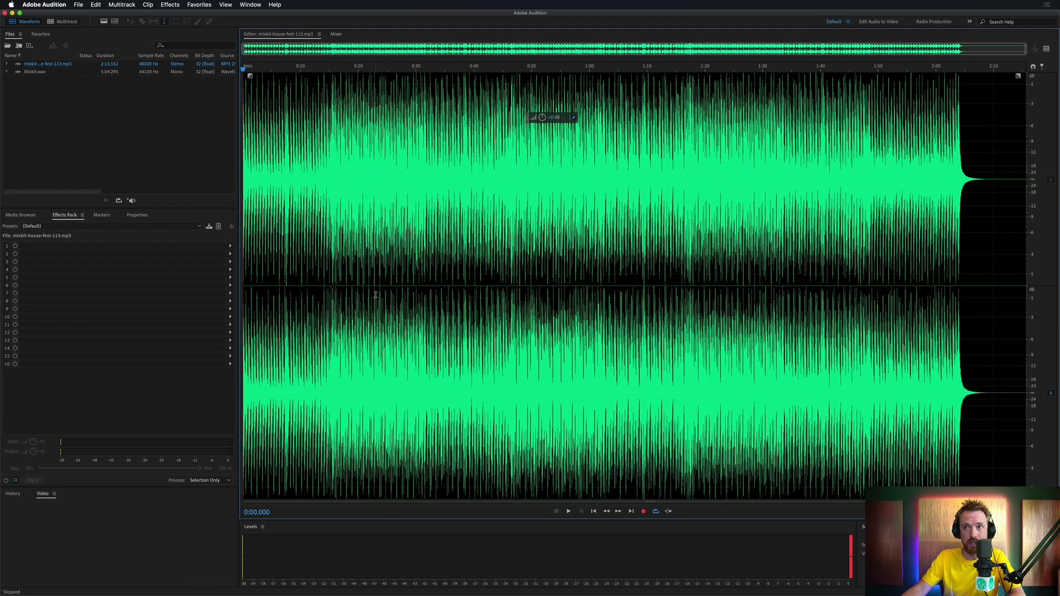
- Listen to the house track around 17 s and 47 s
click(341, 224)
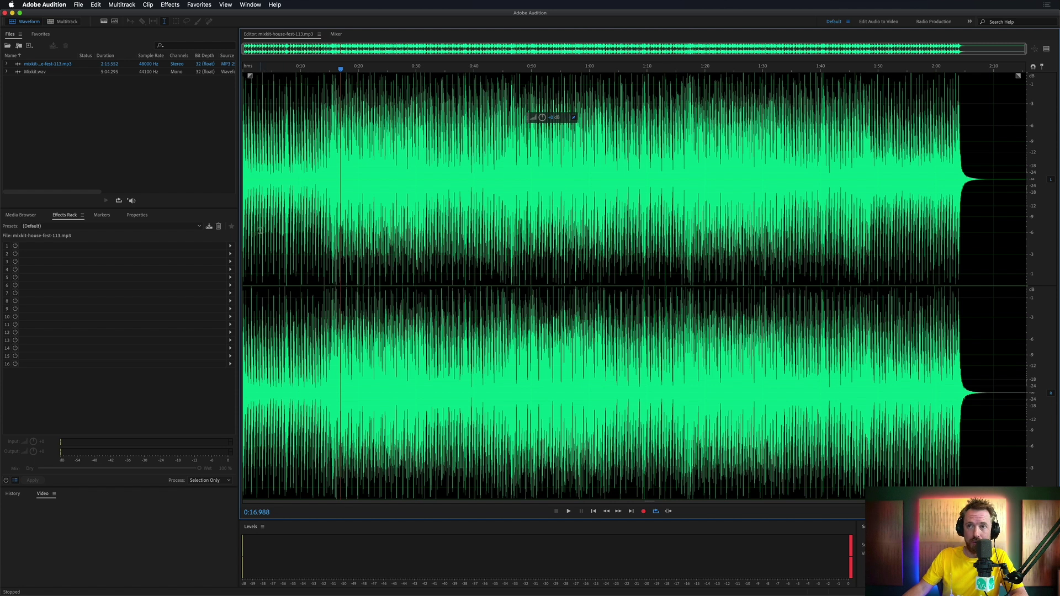
key(space)
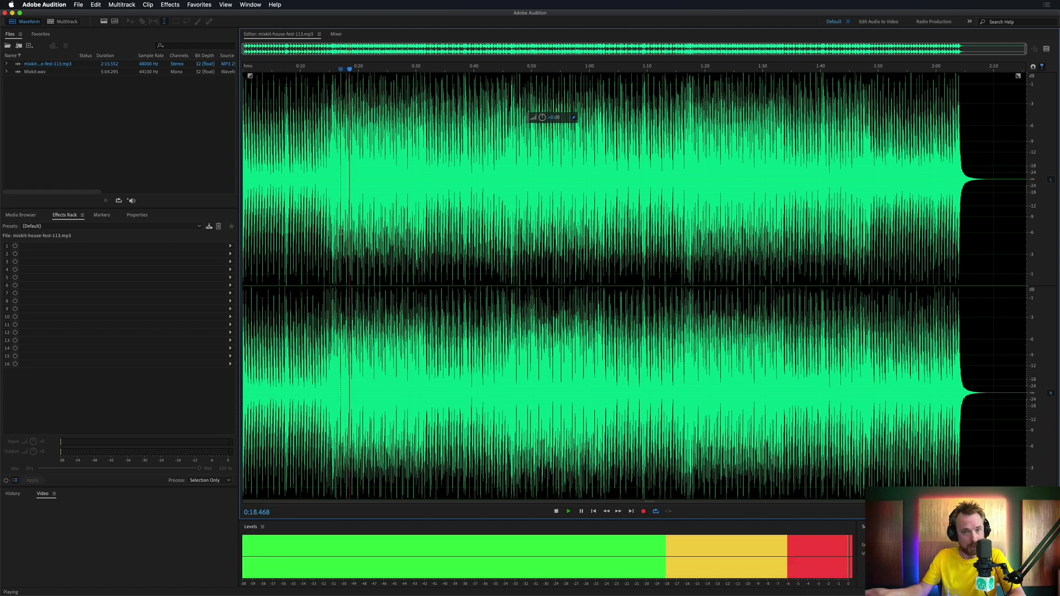
key(space)
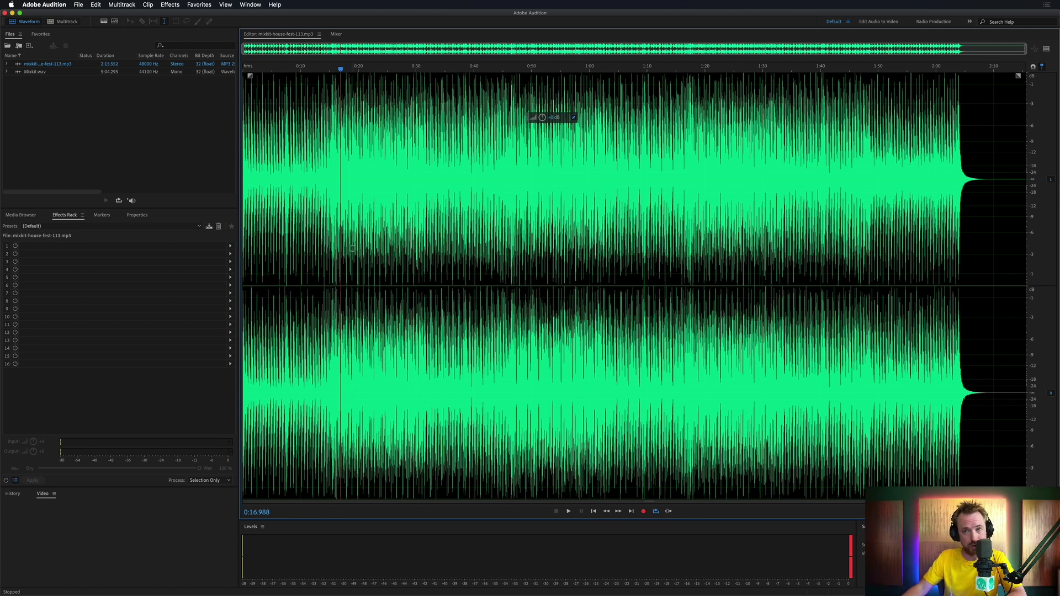
click(514, 241)
key(space)
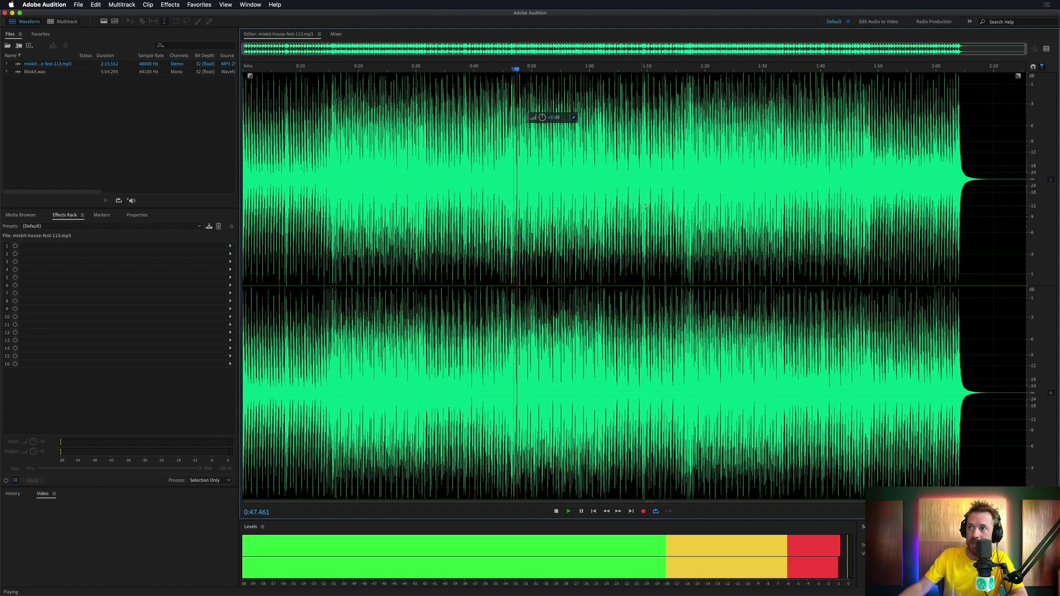
key(space)
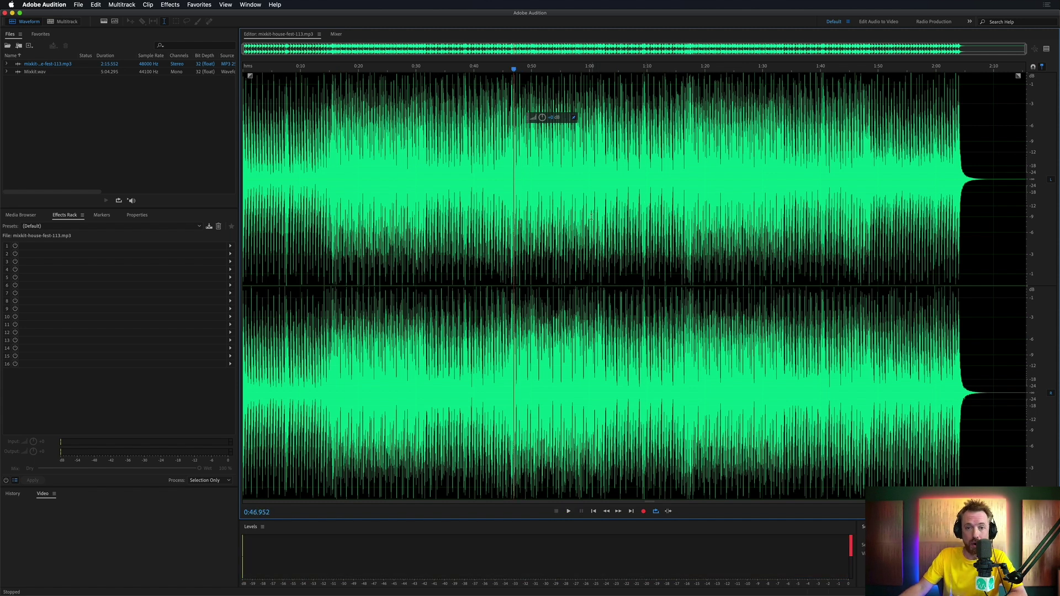
- Zoom in, enable Loop Playback, and set the start point on the beat at 0:08.723
click(295, 173)
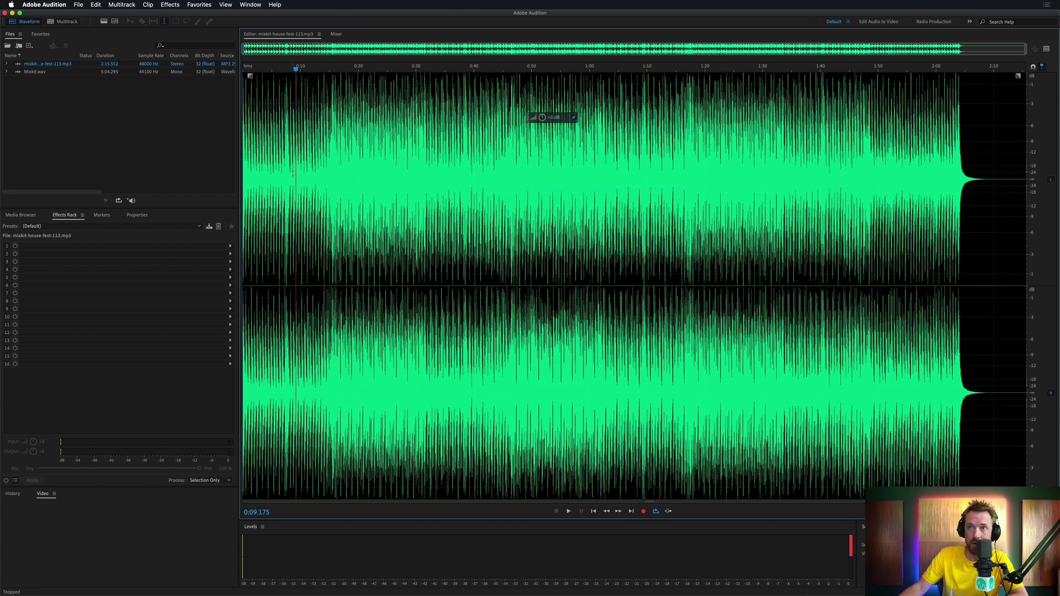
scroll(290, 174, up, 5)
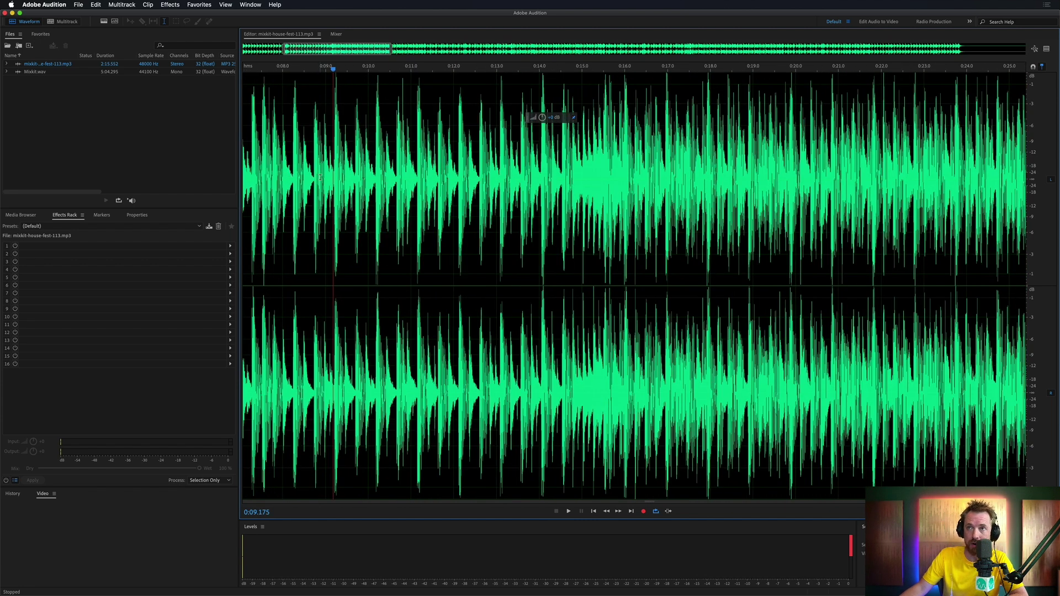
click(257, 177)
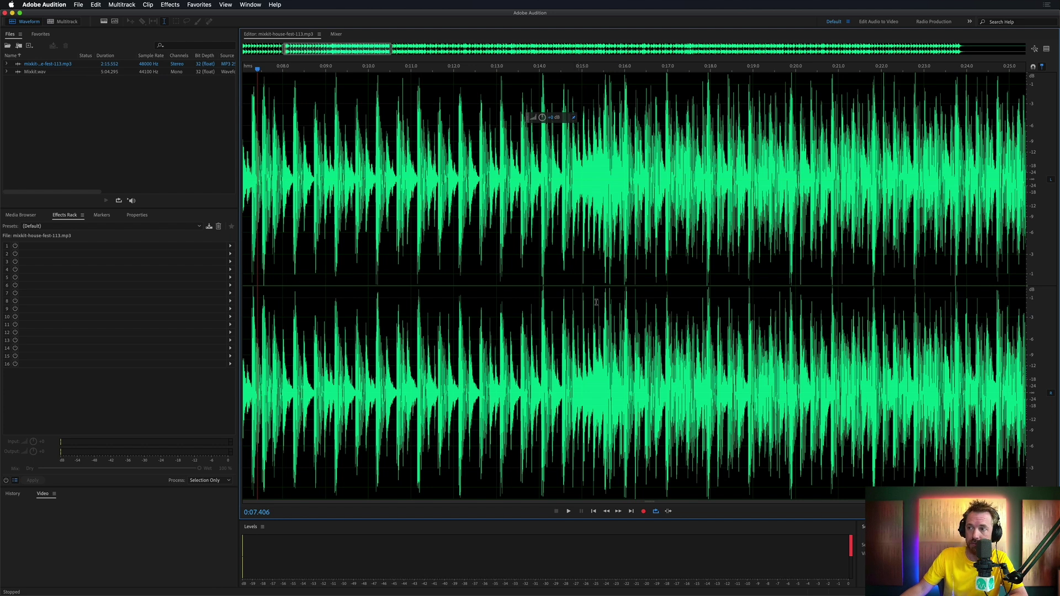
click(657, 512)
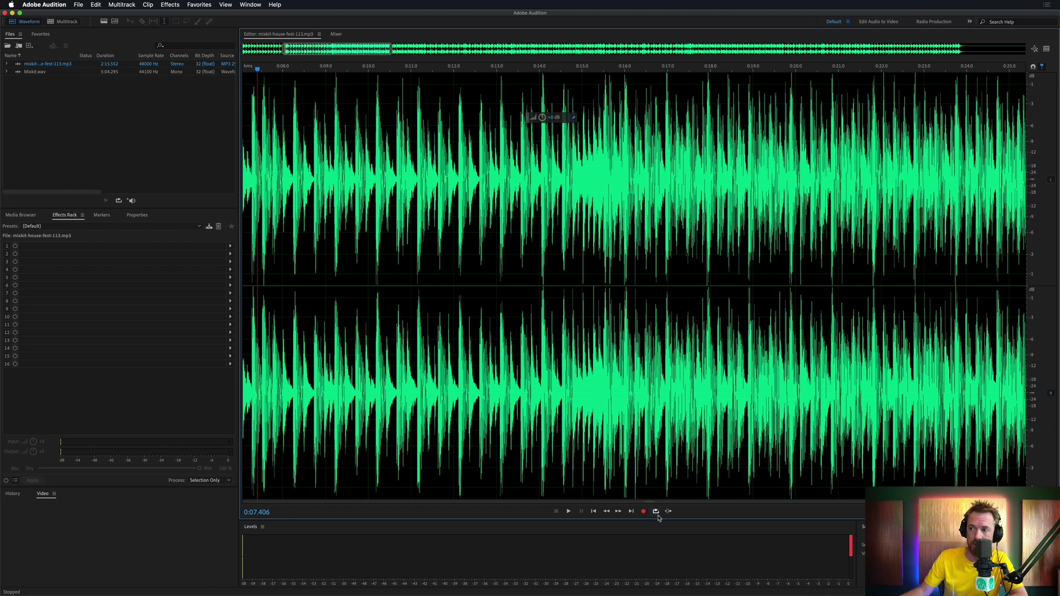
key(space)
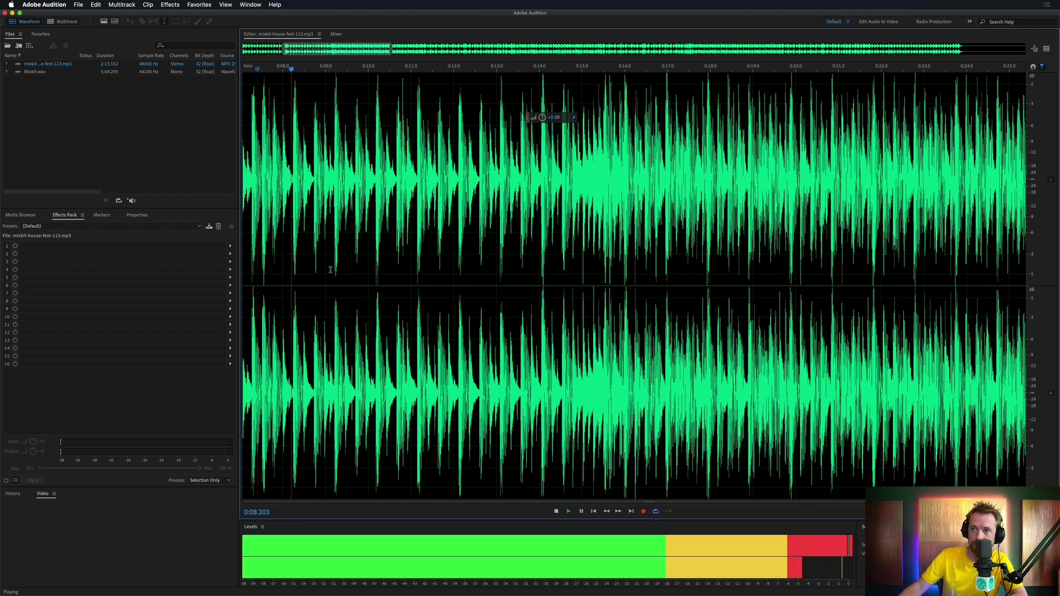
key(space)
click(313, 275)
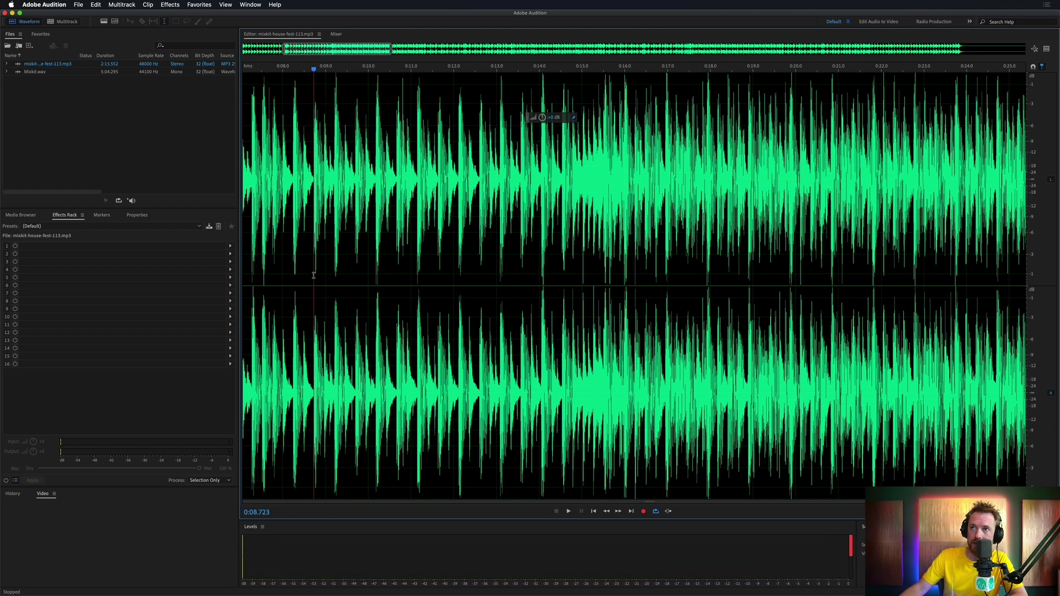
key(space)
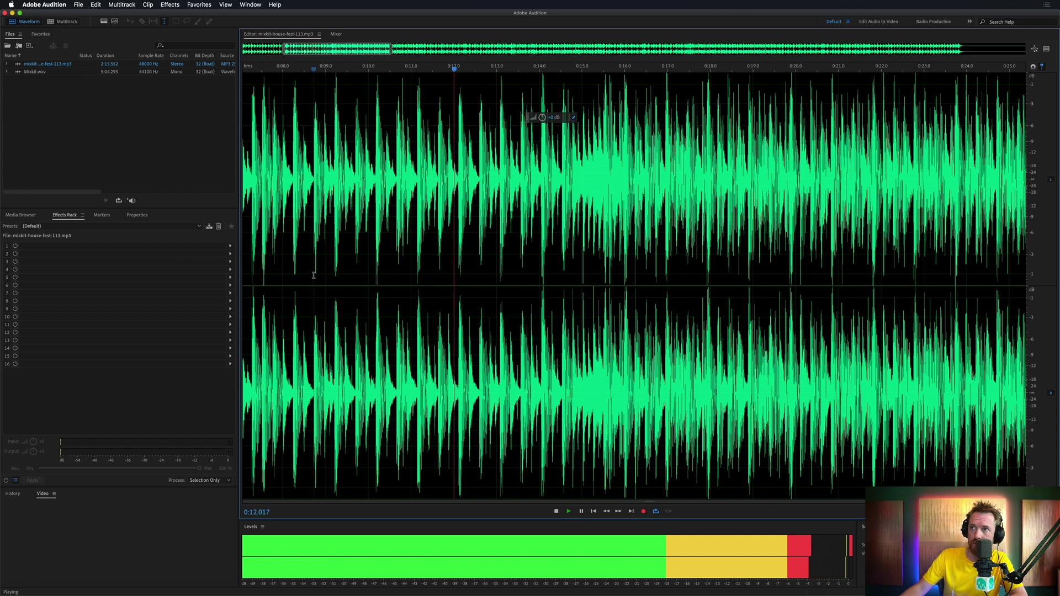
key(space)
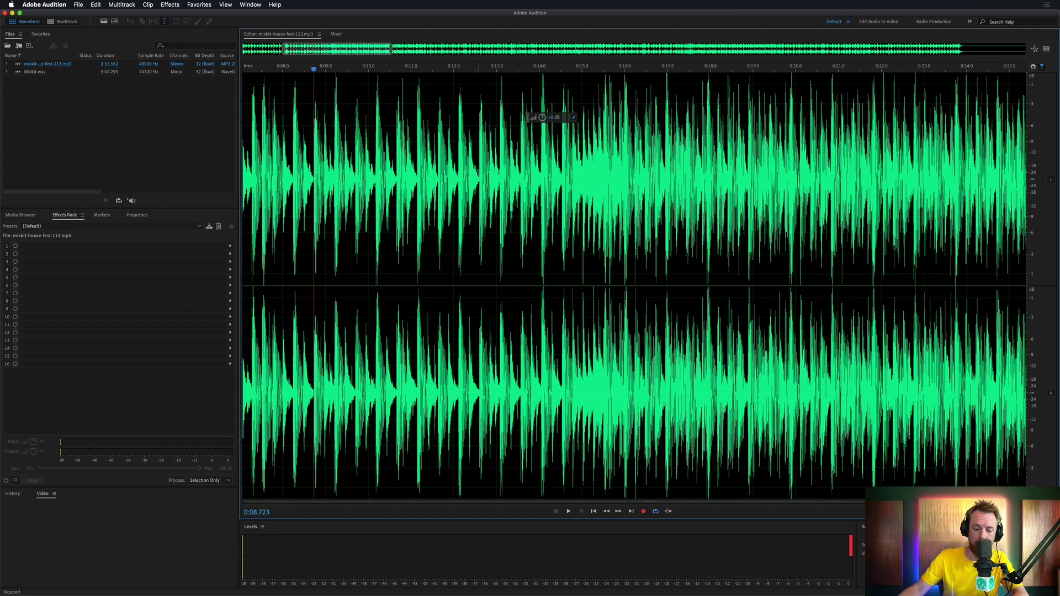
- Select roughly 0:08.7 to 0:12.6 and loop it to hear the drums
drag(314, 275, 478, 275)
drag(479, 171, 478, 171)
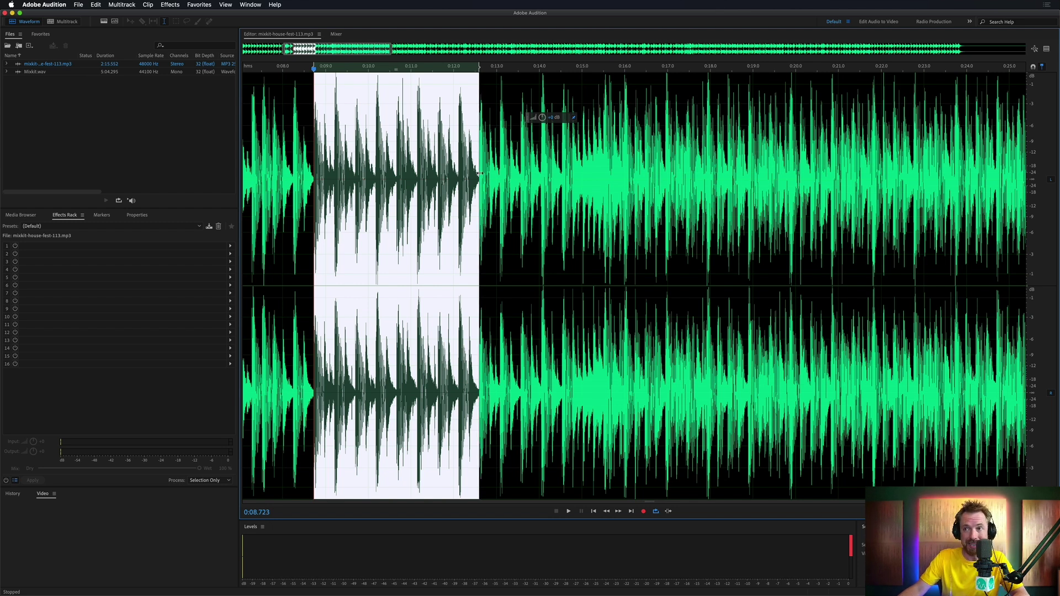
key(space)
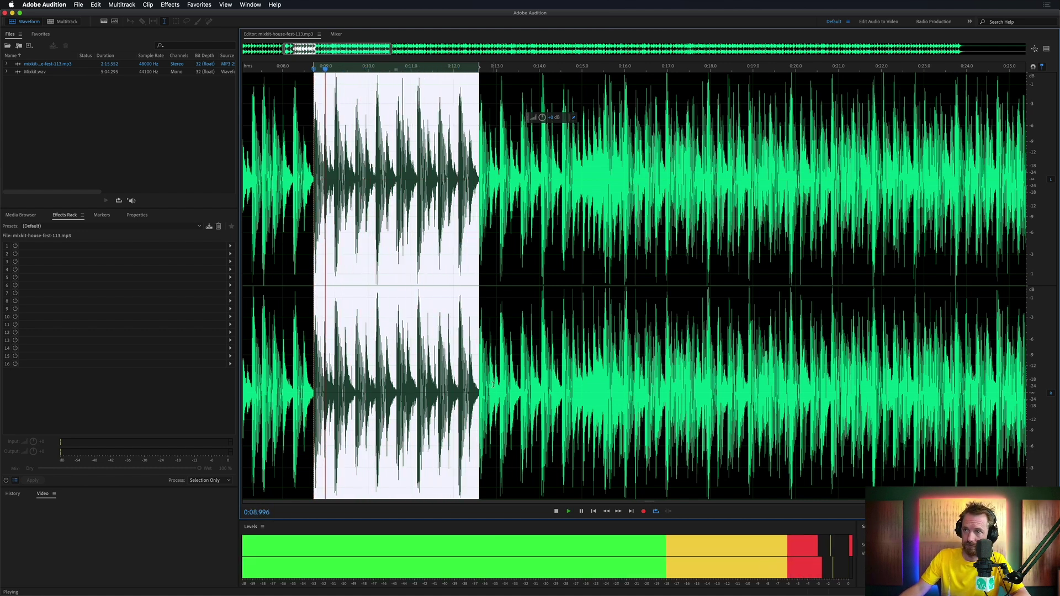
key(space)
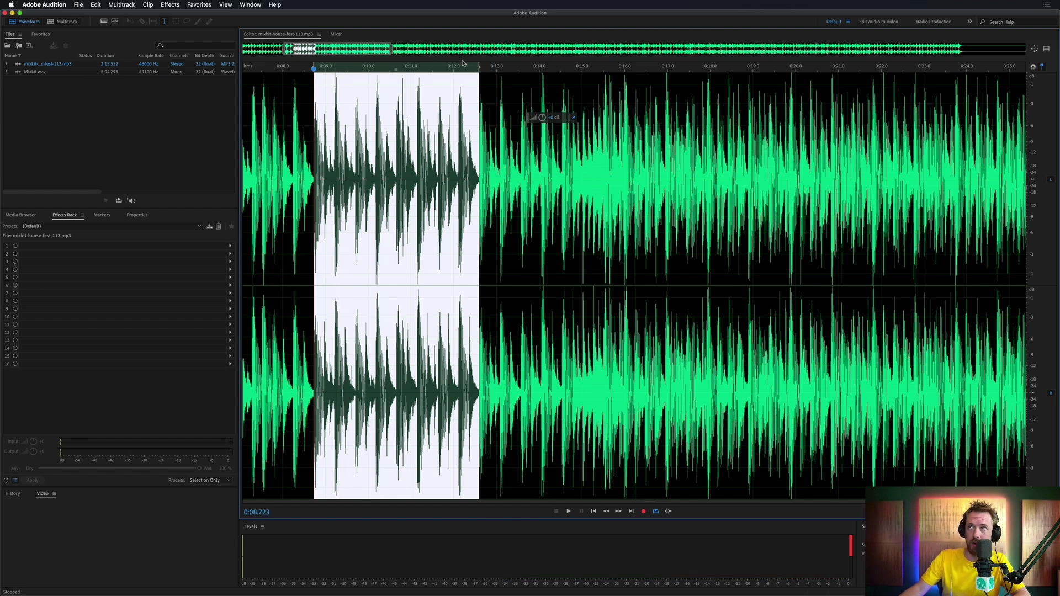
- Refine the selection to run from 0:08.732 to just past 0:12.55
scroll(478, 64, up, 10)
scroll(477, 64, up, 1)
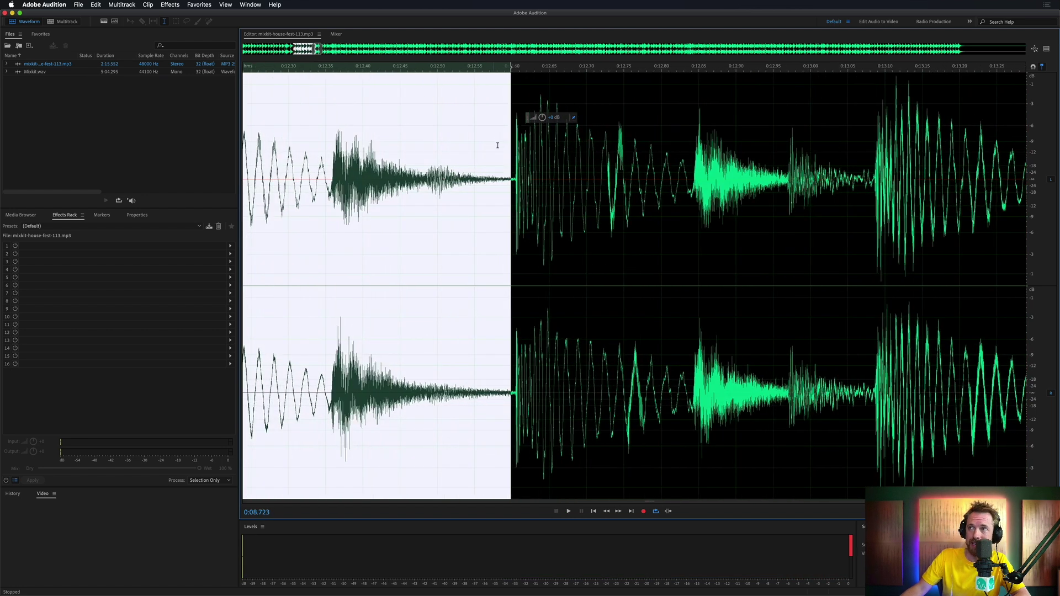
drag(508, 149, 512, 148)
scroll(513, 67, down, 10)
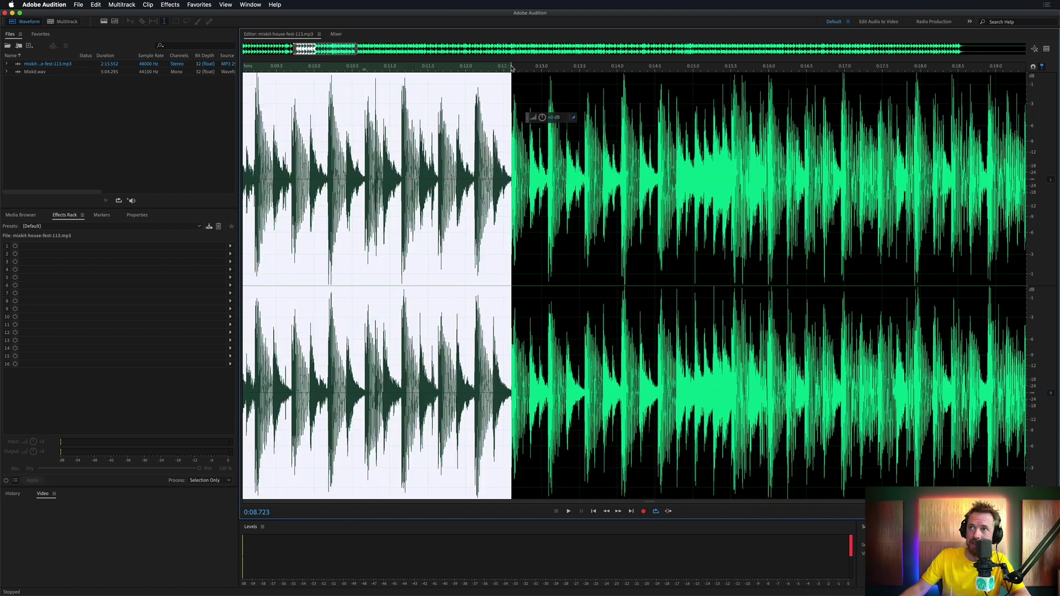
scroll(362, 68, up, 10)
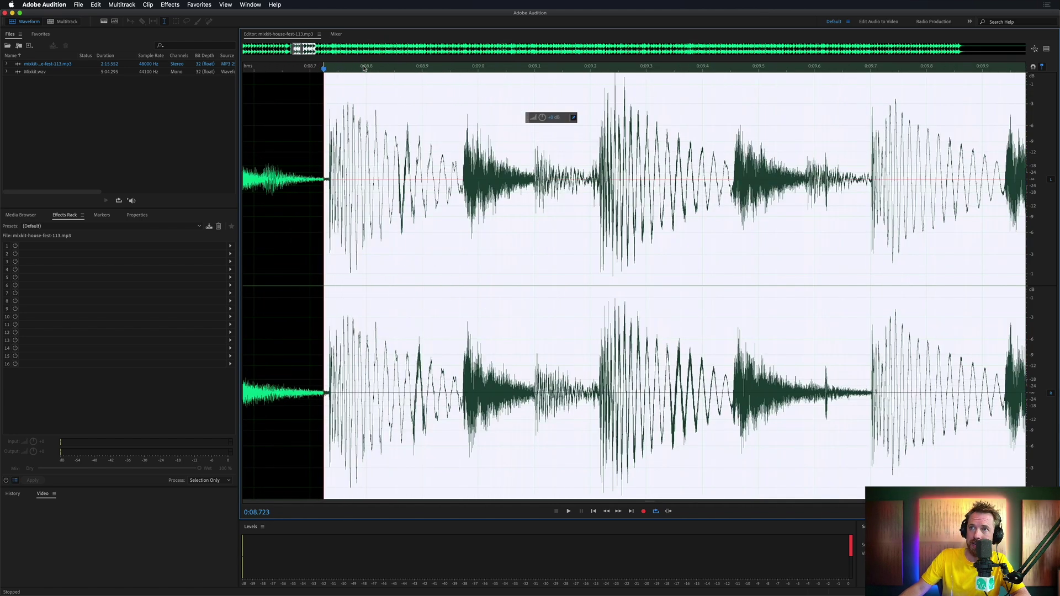
drag(320, 159, 326, 156)
- Play the refined drum section and copy it to the clipboard
key(space)
scroll(301, 67, down, 10)
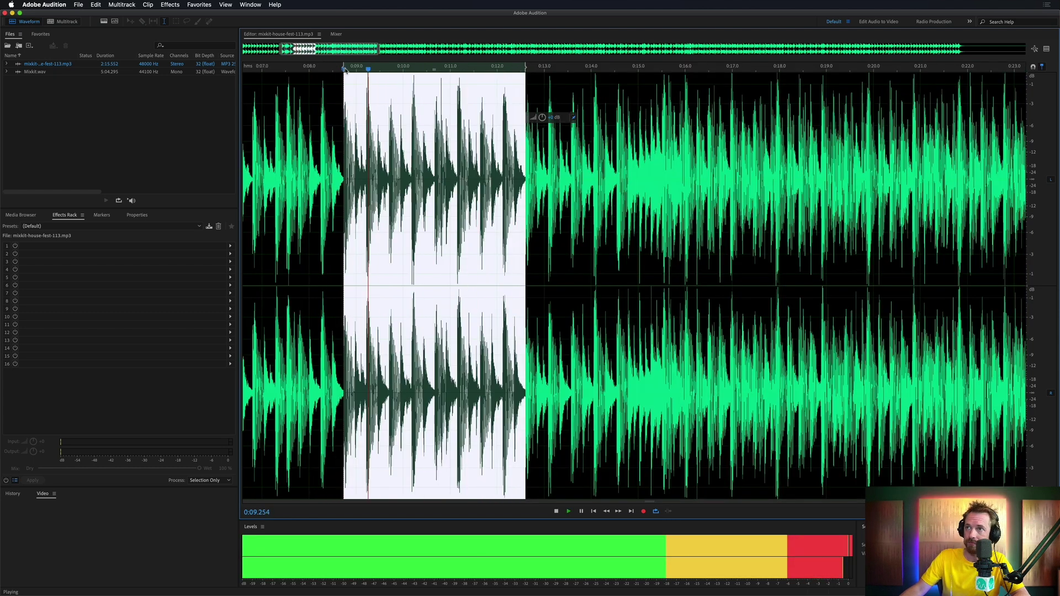
scroll(301, 67, up, 4)
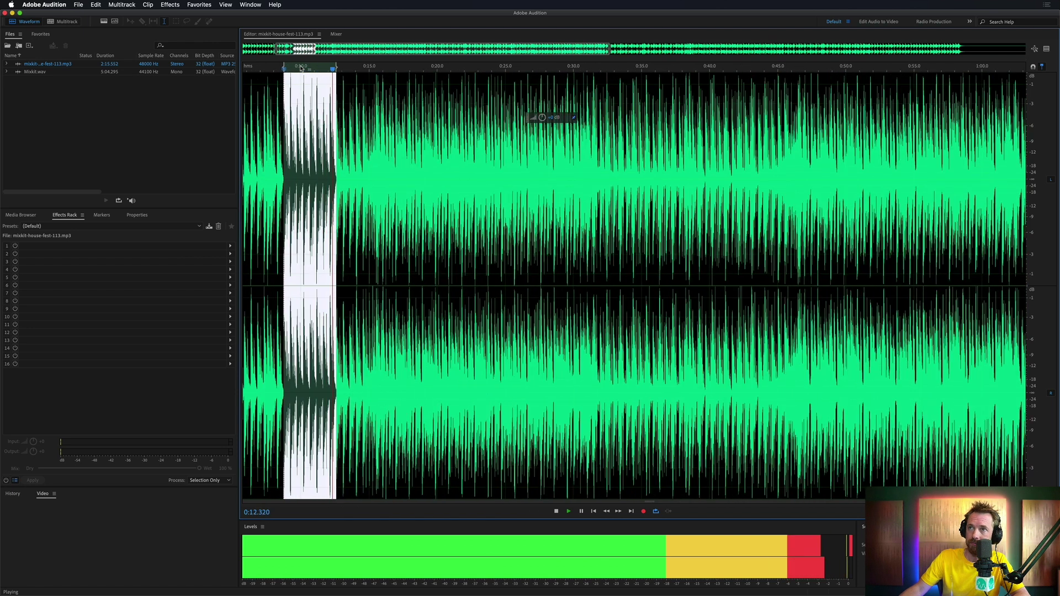
drag(302, 68, 342, 72)
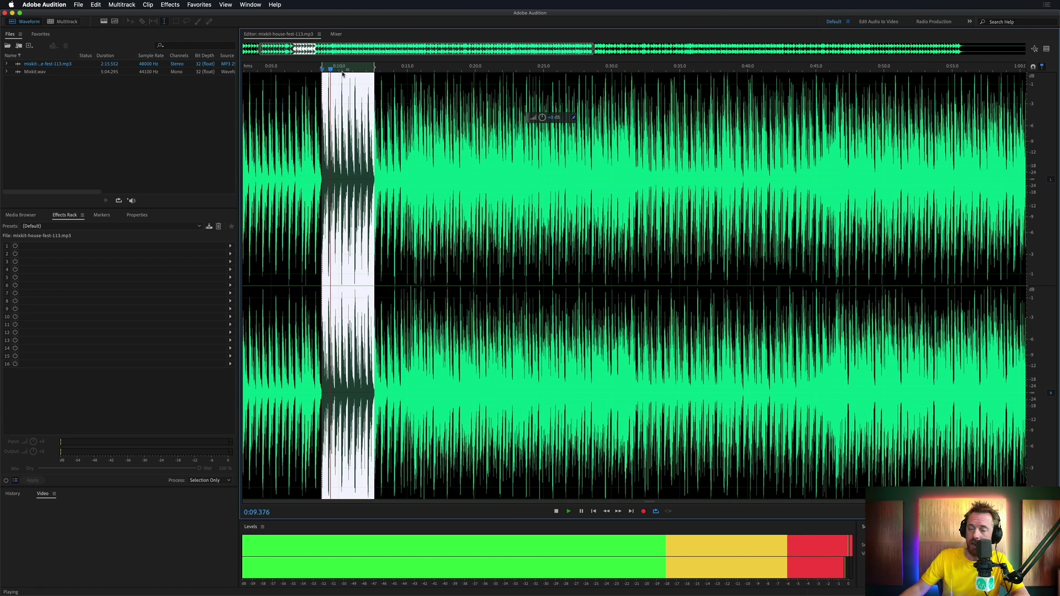
key(space)
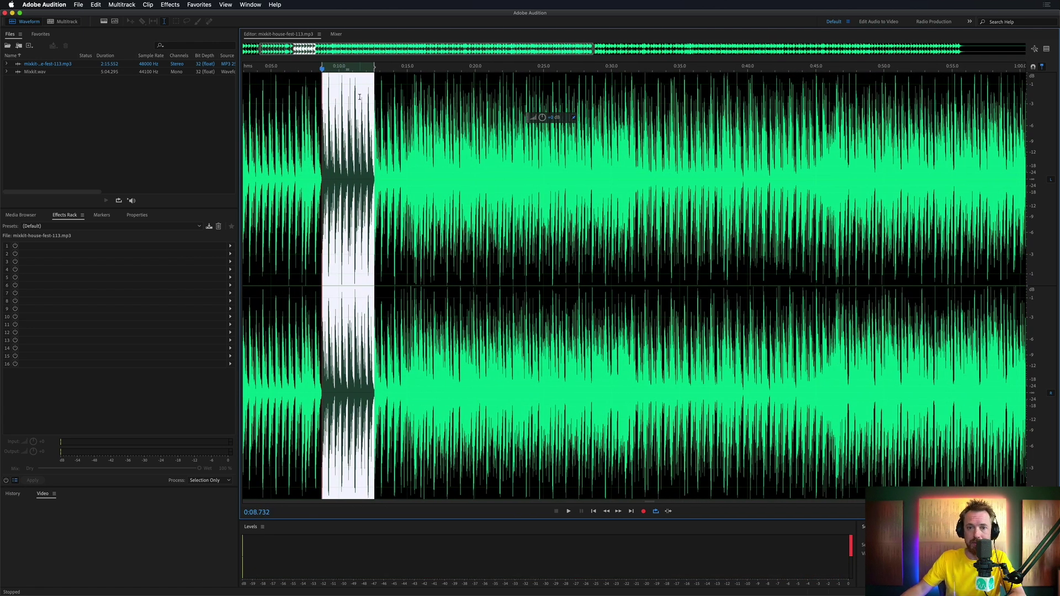
key(super+c)
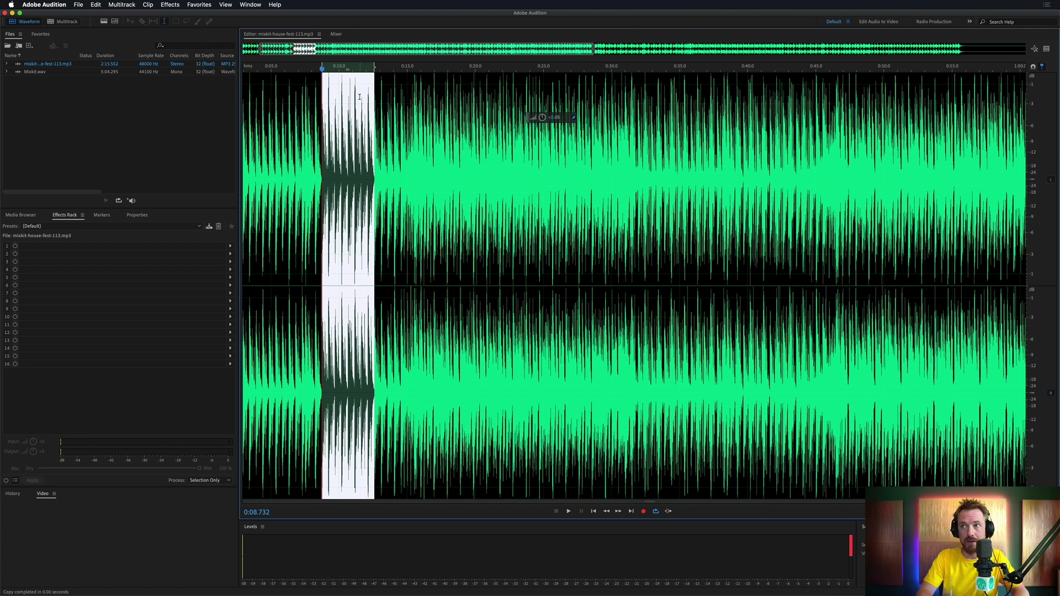
key(super+shift+n)
- Create a stereo audio file named Loop and paste the drum section into it
text(L)
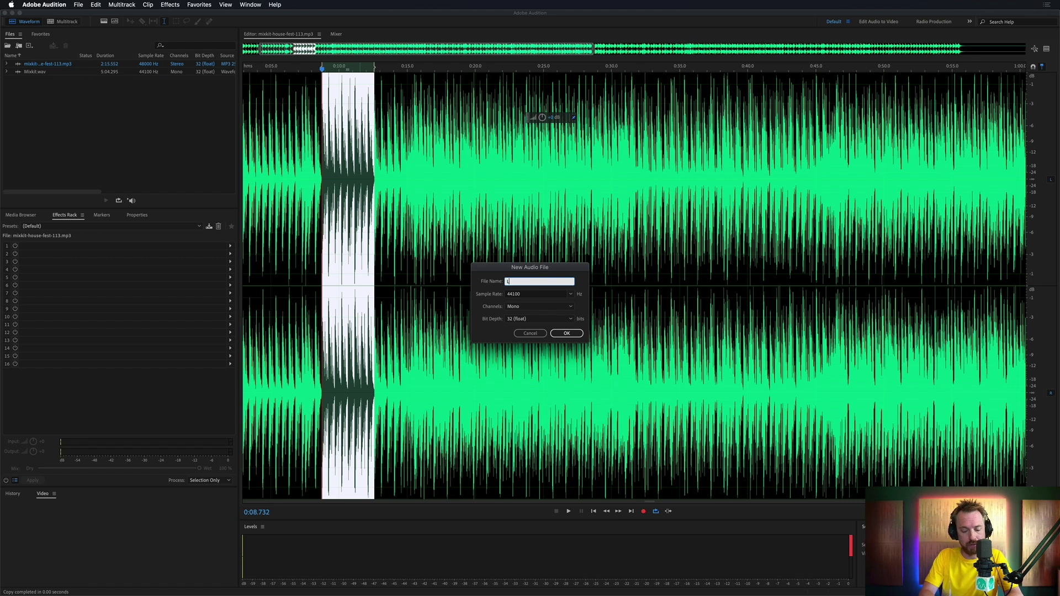
text(oop)
key(Tab)
key(Tab)
key(Down)
key(Return)
key(super+v)
key(space)
key(space)
- Create a new multitrack session named Loop
click(63, 21)
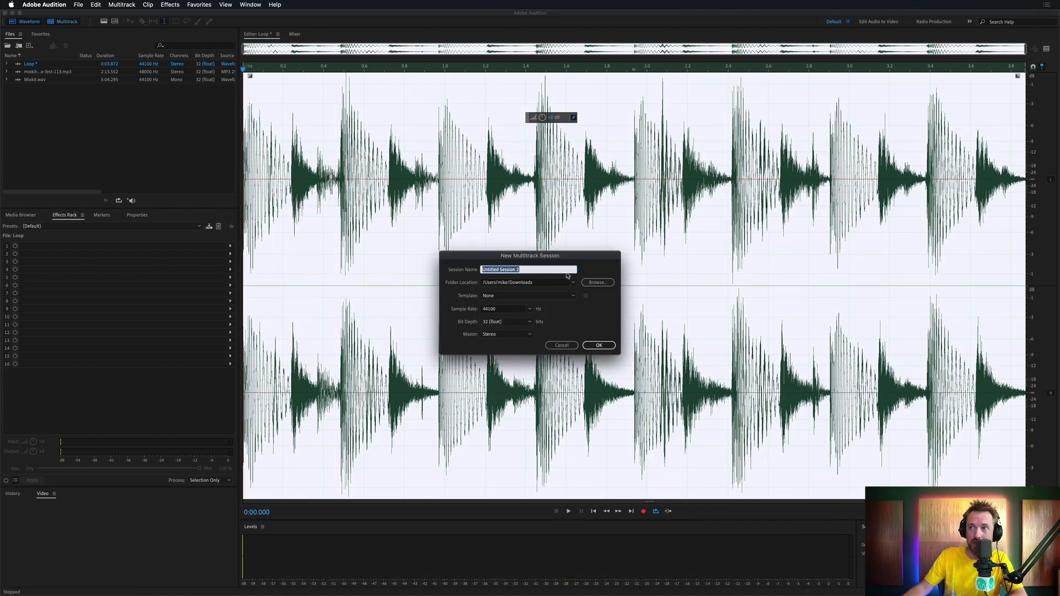
text(L)
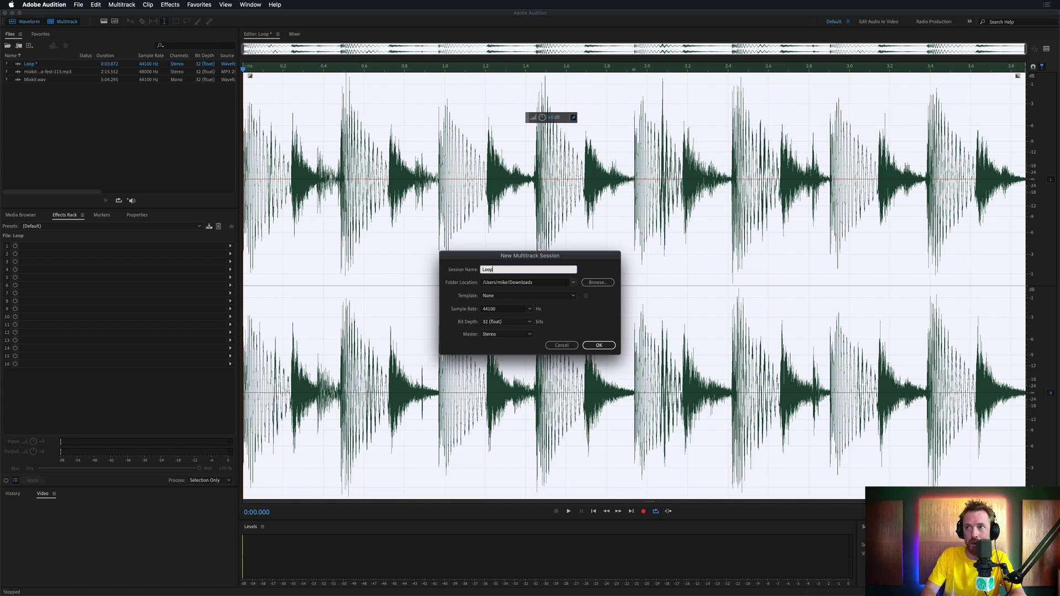
text(oop)
key(Return)
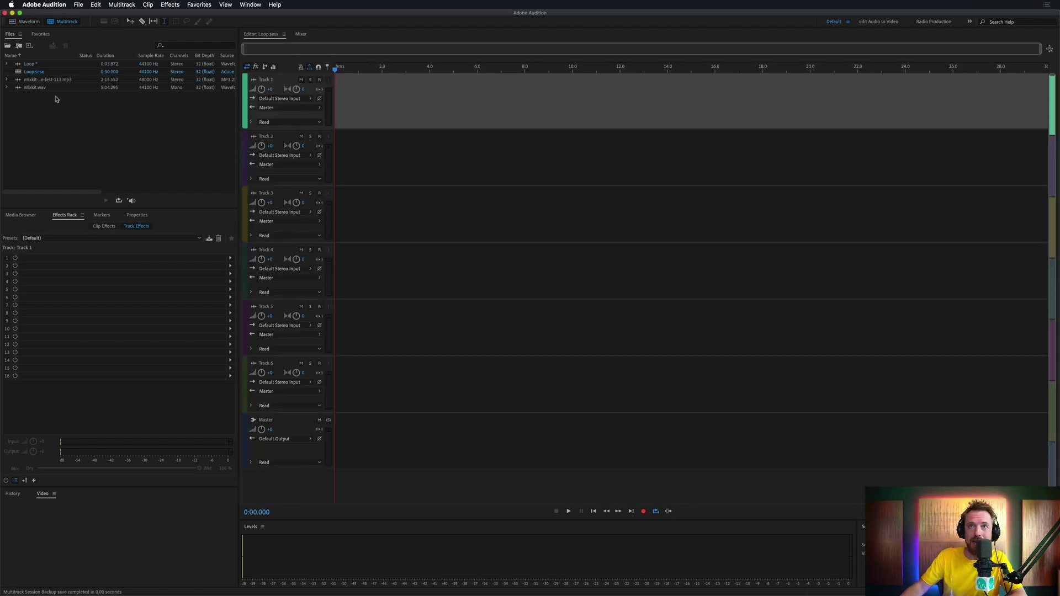
- Place the Loop file at the start of Track 1 and set the clip to Loop
drag(29, 64, 348, 103)
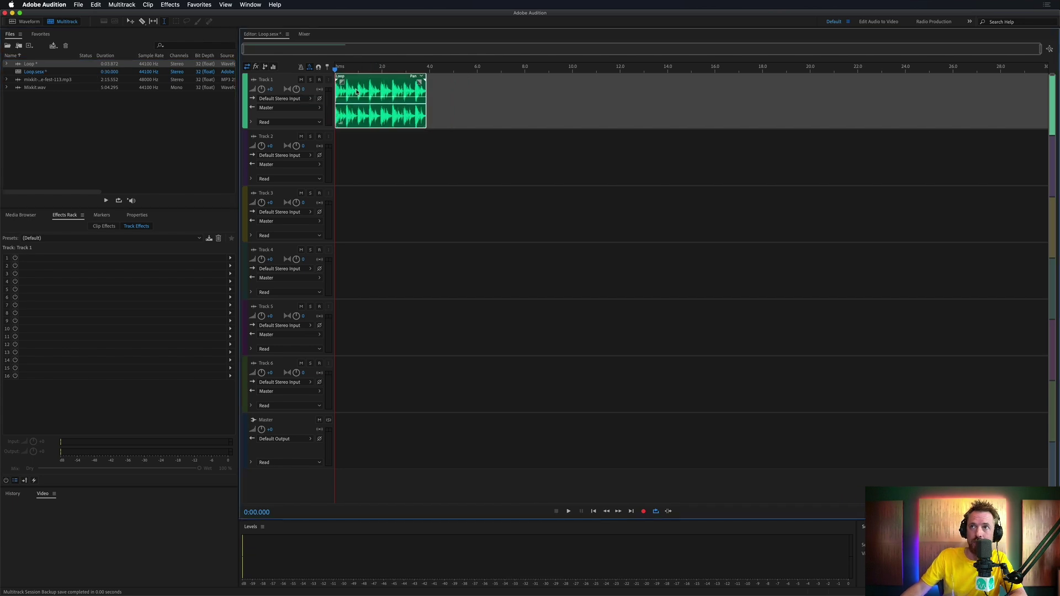
right_click(357, 92)
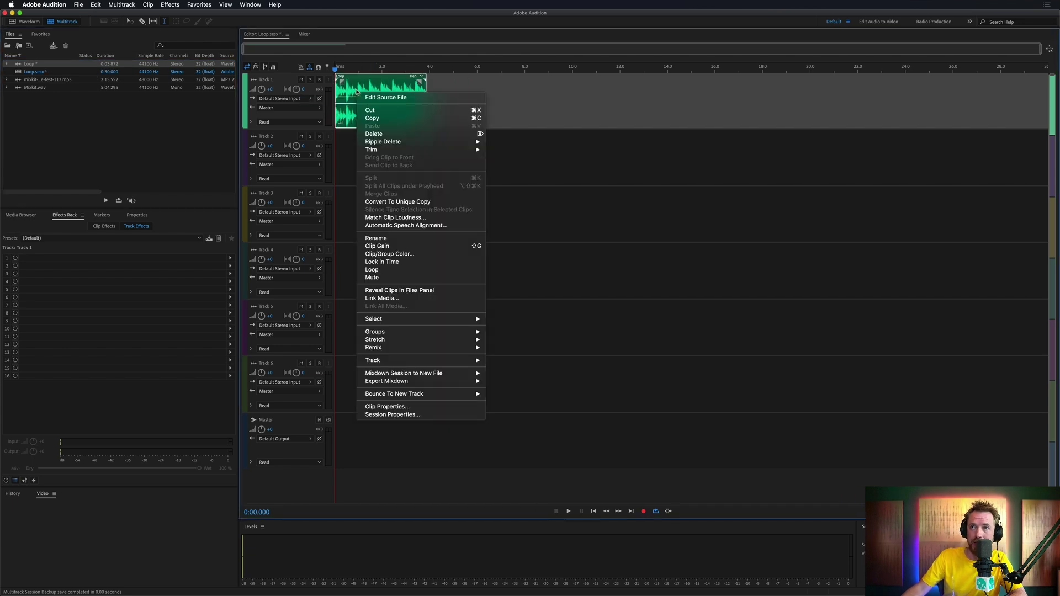
click(380, 269)
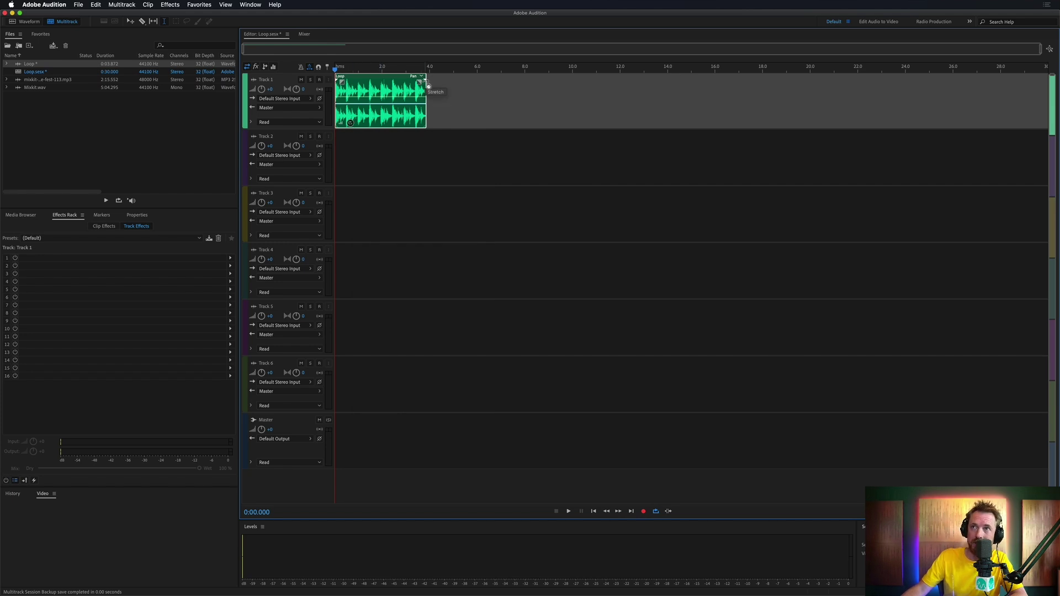
drag(428, 86, 490, 87)
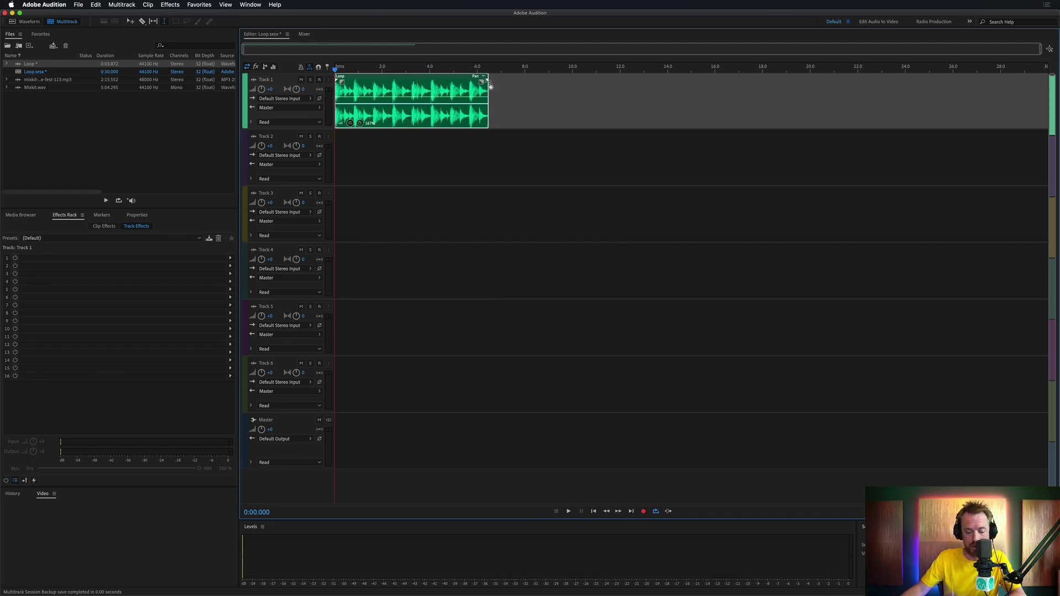
key(space)
key(space)
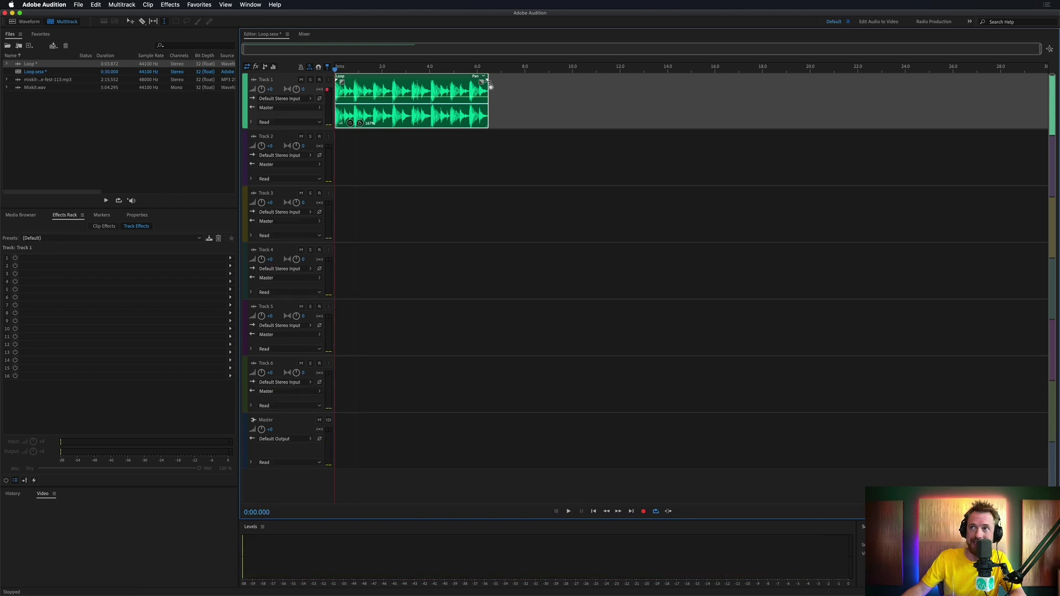
key(super+z)
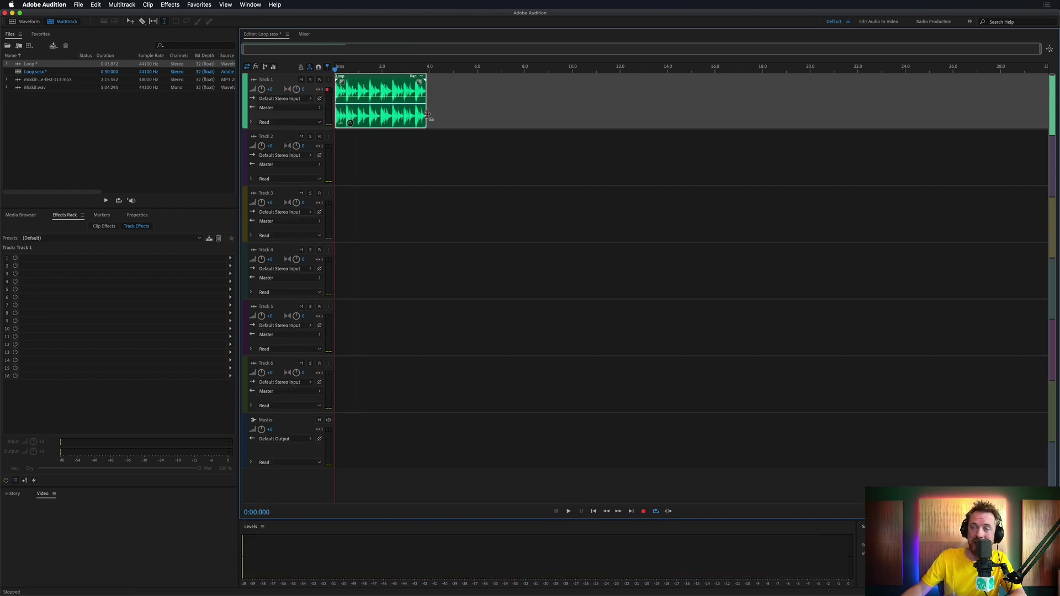
- Extend the looping clip in stages out to three minutes
drag(428, 114, 926, 112)
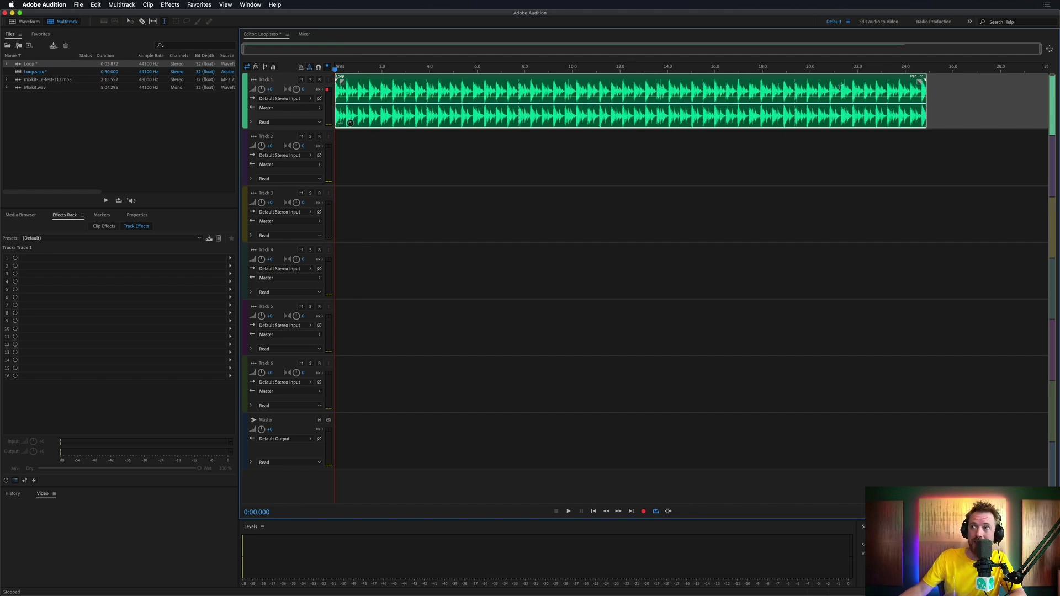
click(927, 117)
drag(924, 118, 1057, 113)
key(backslash)
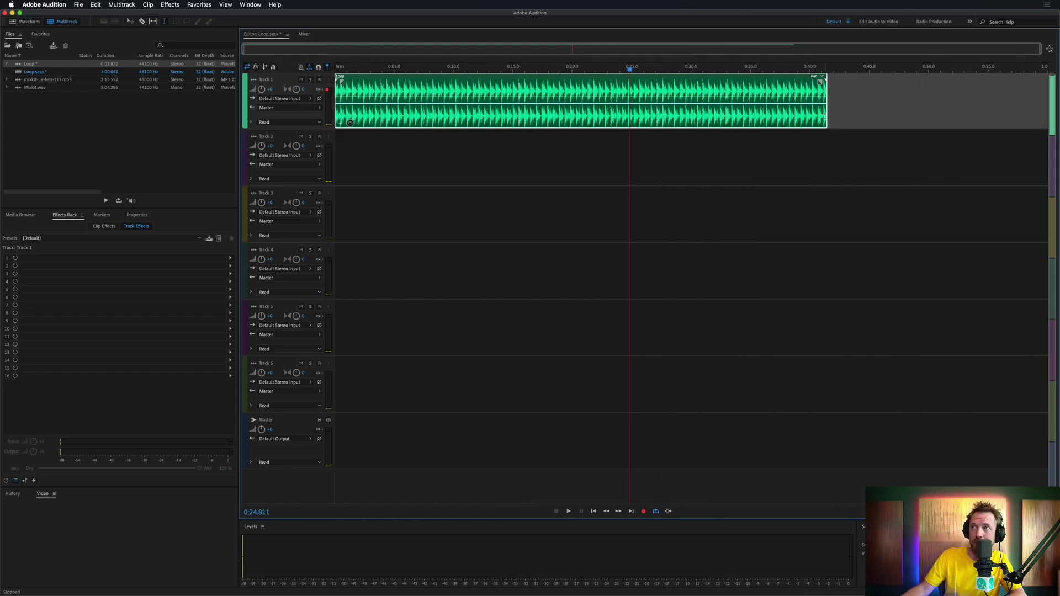
drag(826, 119, 1050, 118)
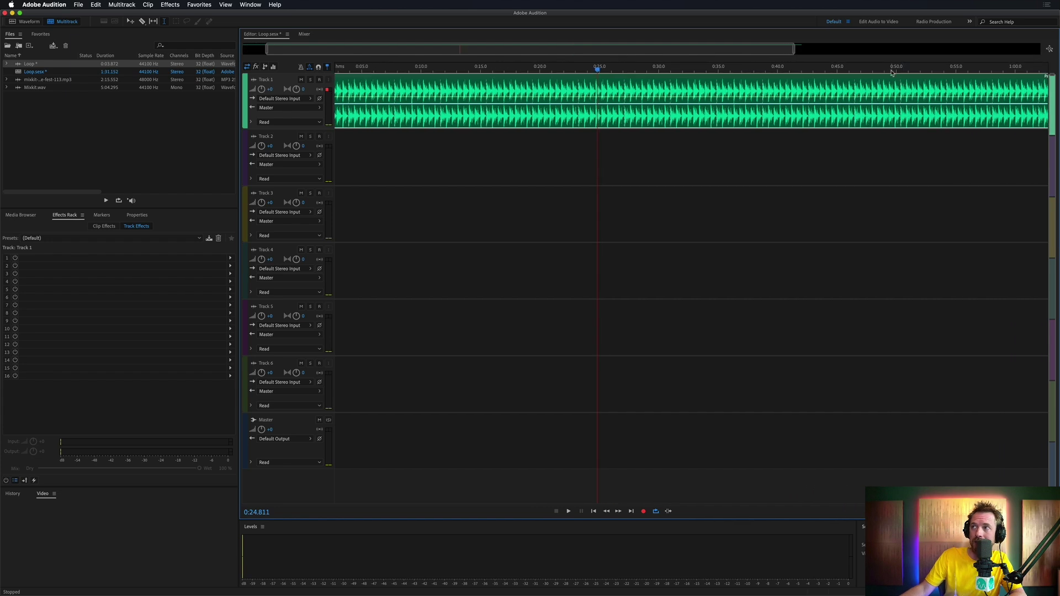
key(backslash)
drag(835, 108, 1049, 113)
key(backslash)
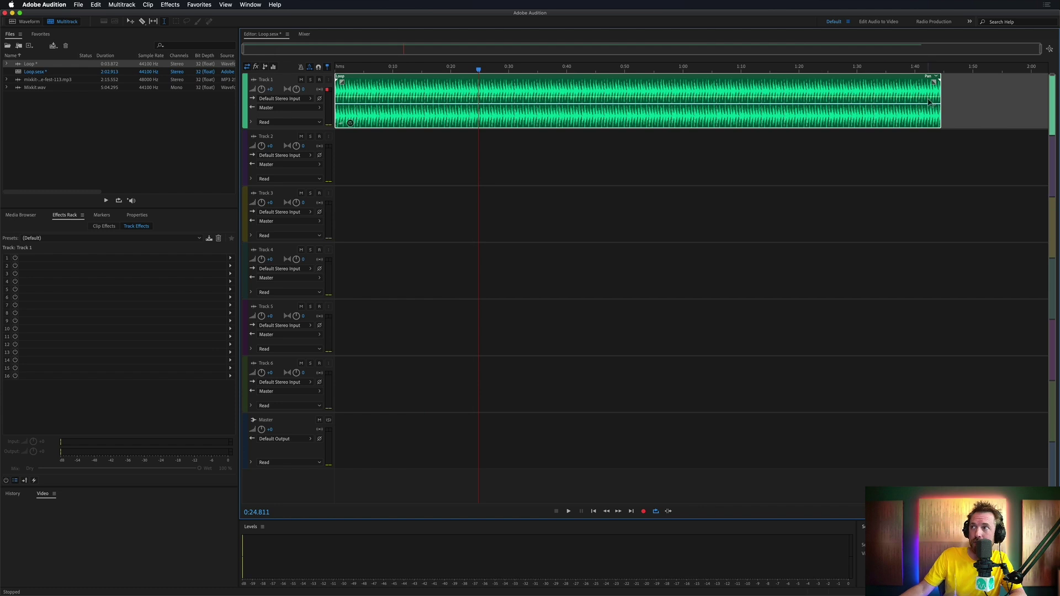
drag(939, 110, 1056, 121)
key(backslash)
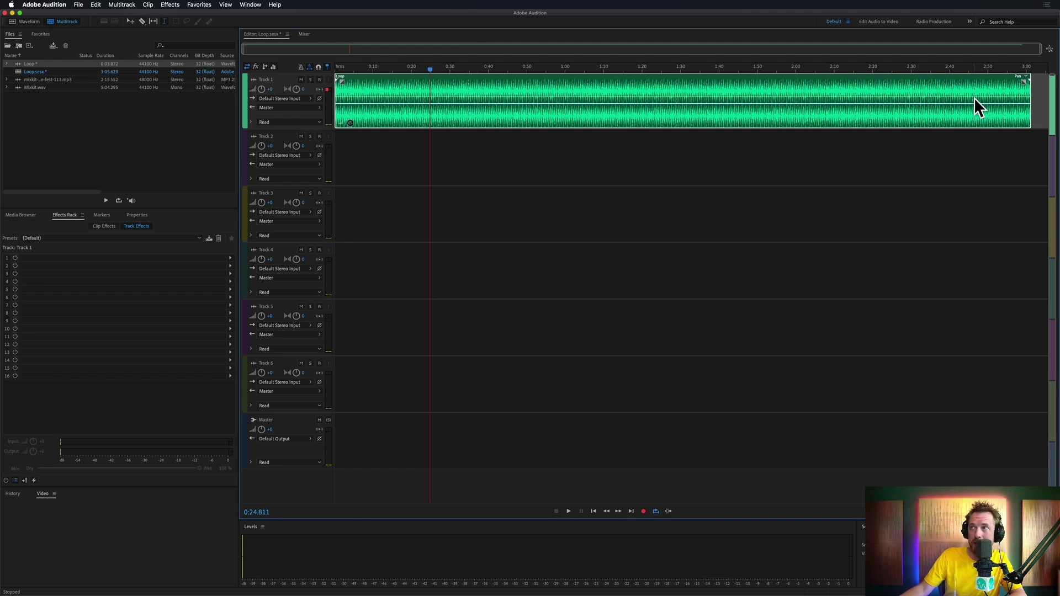
- Add a fade-out at the loop's end and play back the session
drag(1025, 81, 999, 81)
key(space)
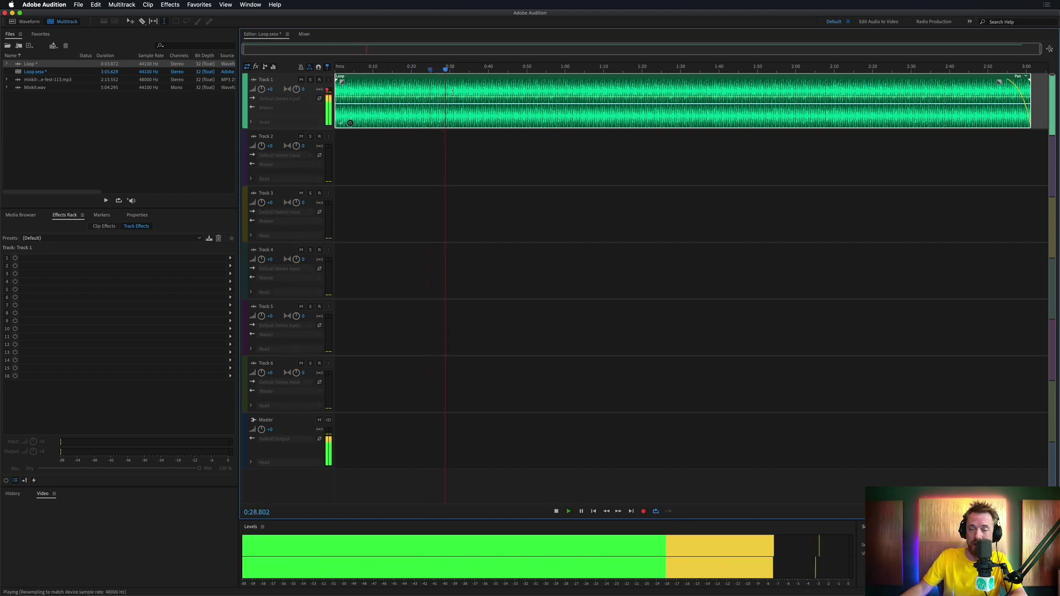
key(space)
- Mix down the entire session to a new file, Loop Mixdown 1
click(123, 5)
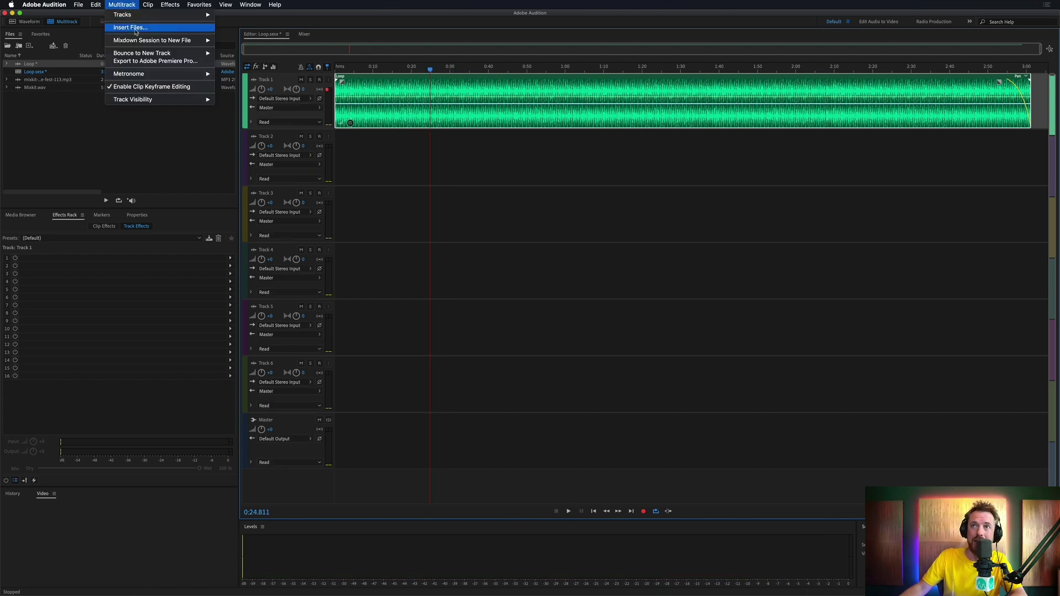
mouse_move(136, 39)
click(236, 48)
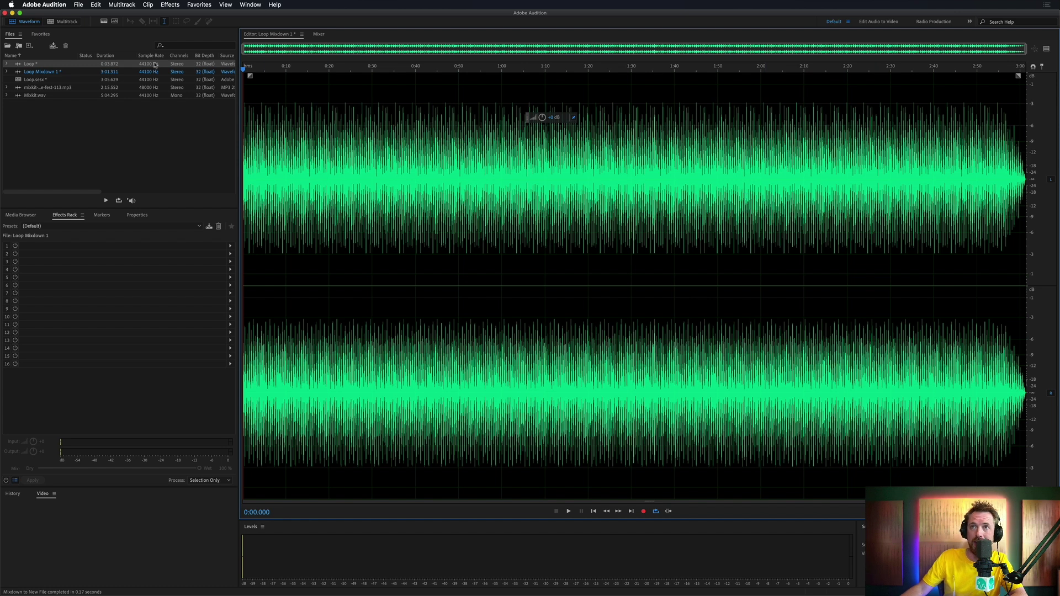
- Bring up Save As for the mixdown, then cancel it
click(78, 5)
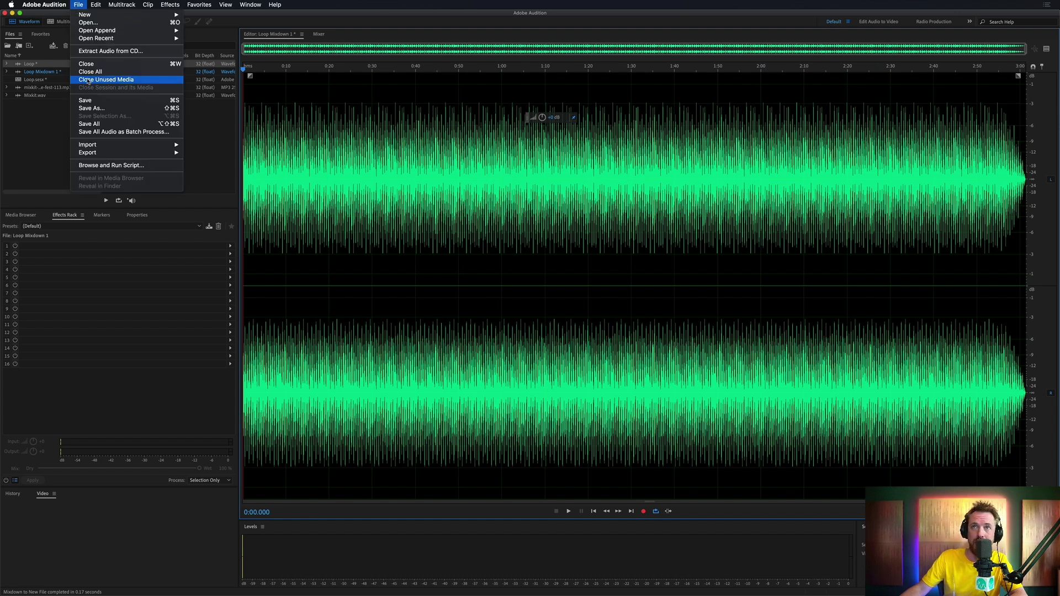
click(91, 108)
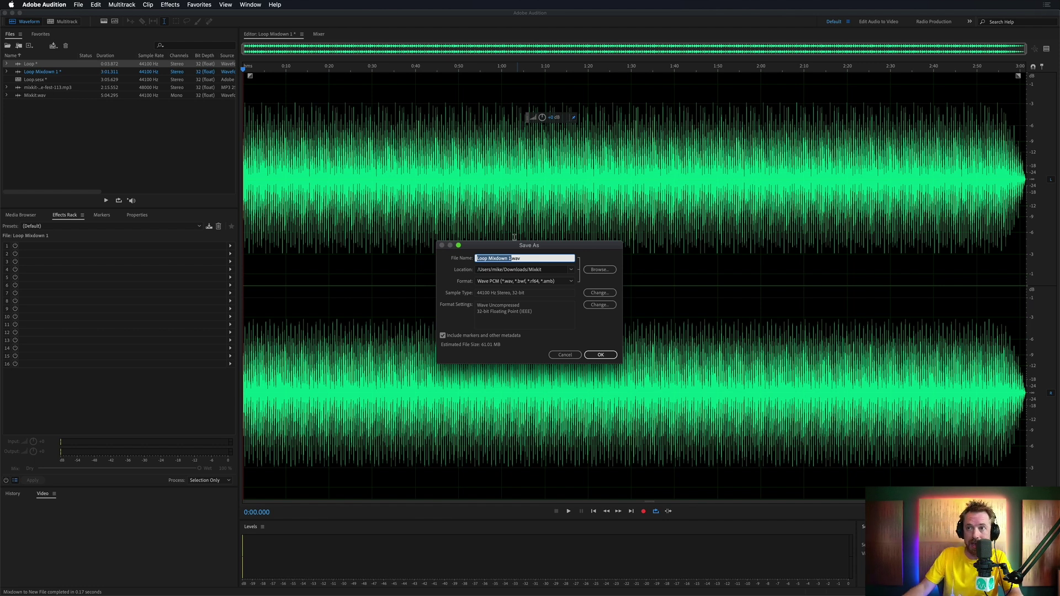
key(Escape)
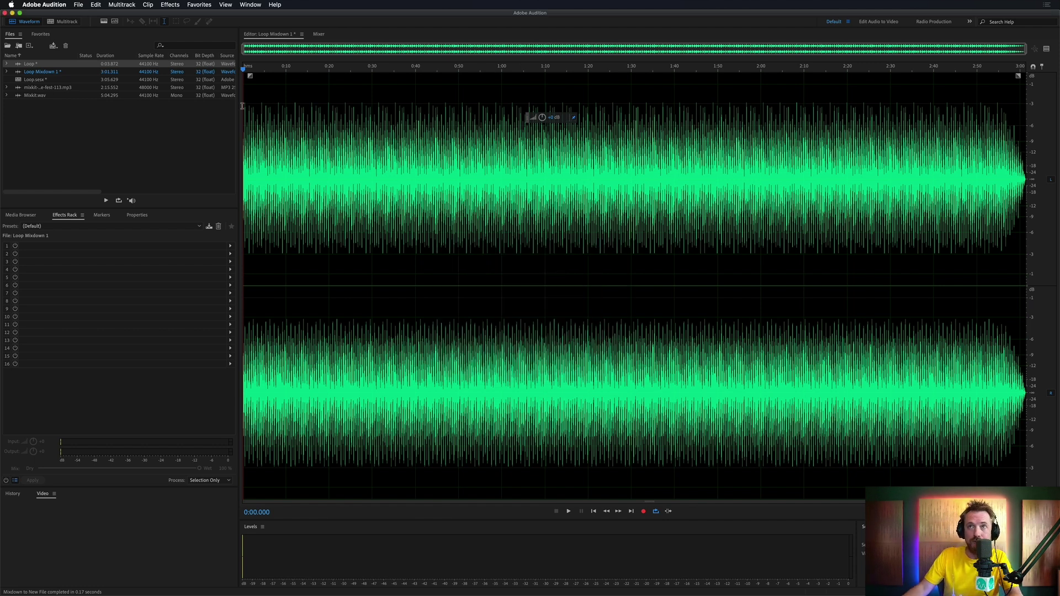
- Apply the Special > Vocal Enhancer effect in Music mode to Loop Mixdown 1, then deselect the waveform
click(171, 5)
mouse_move(193, 156)
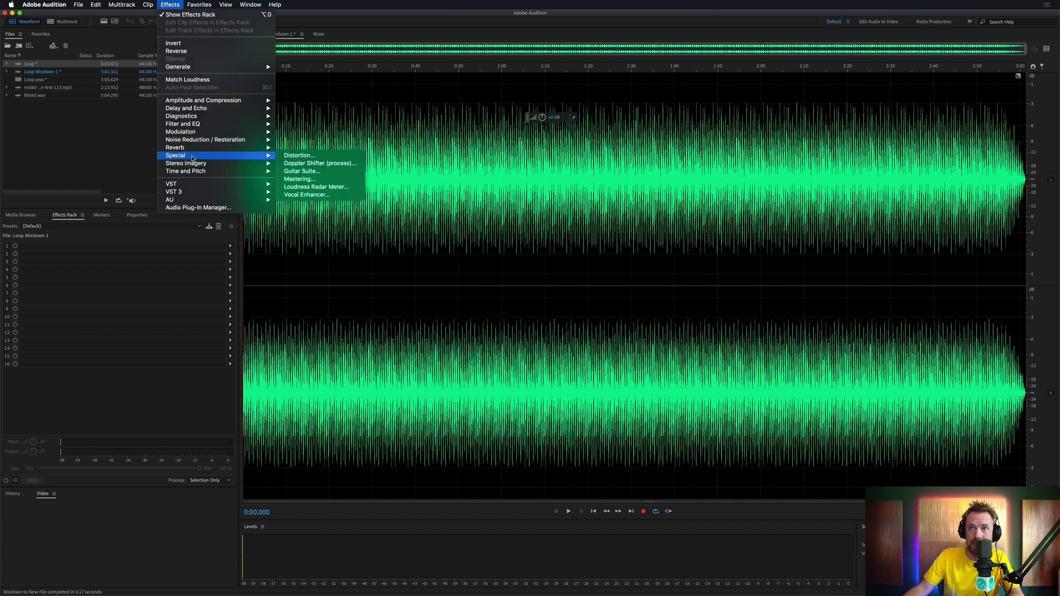
click(304, 195)
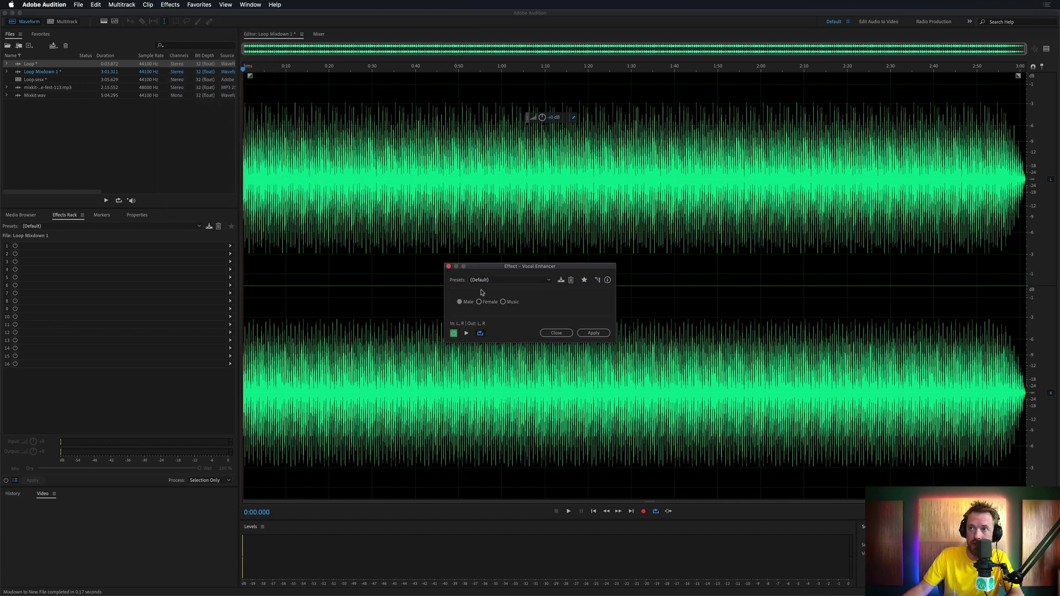
click(504, 302)
click(594, 333)
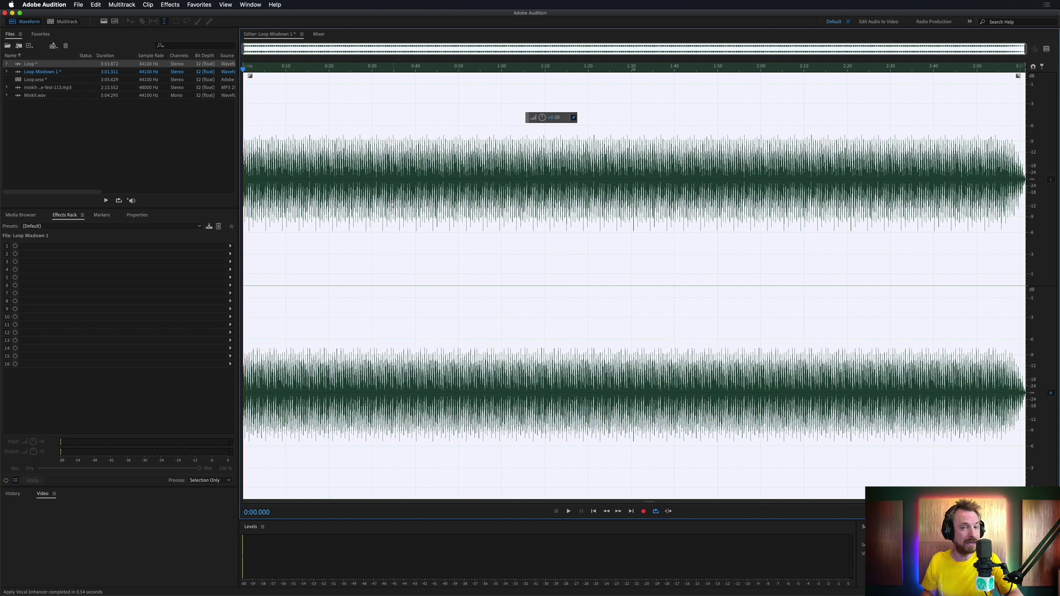
click(413, 243)
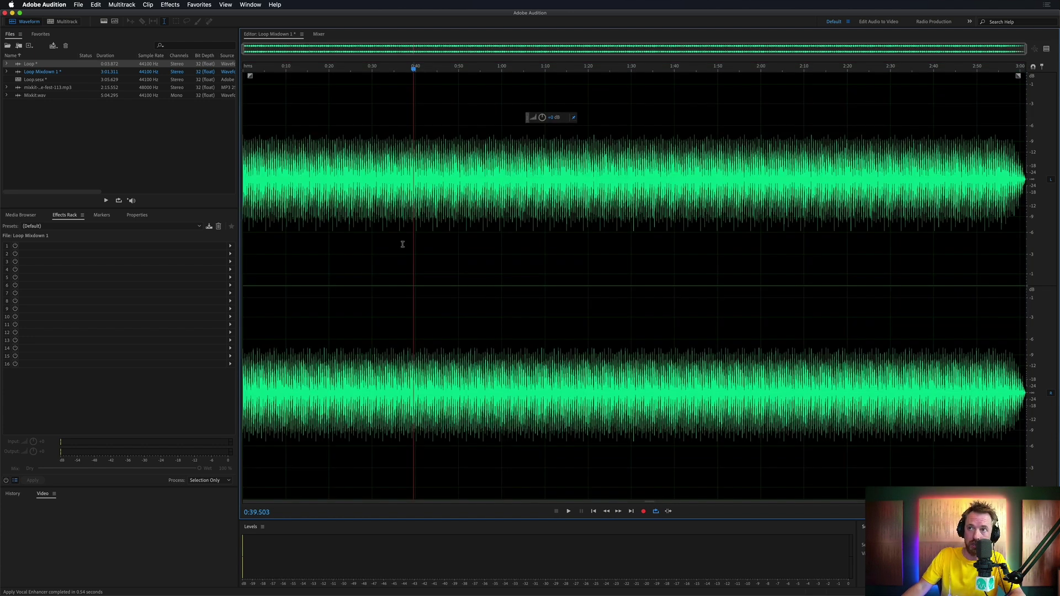